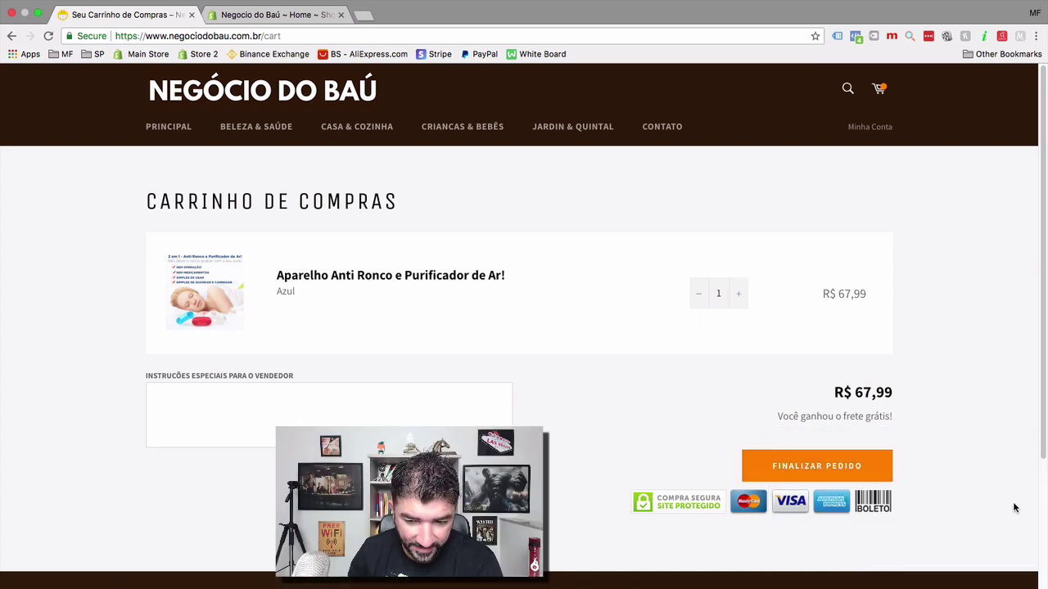
Switch to the Shopify admin and open the store's current Venture theme in the theme editor.
scroll(958, 491, down, 3)
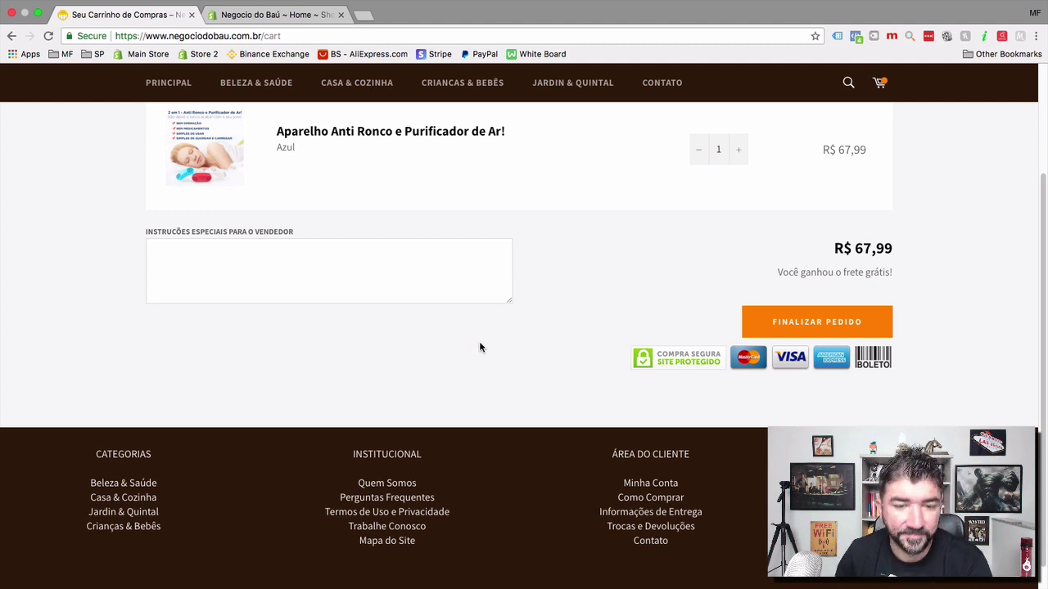
scroll(480, 347, up, 3)
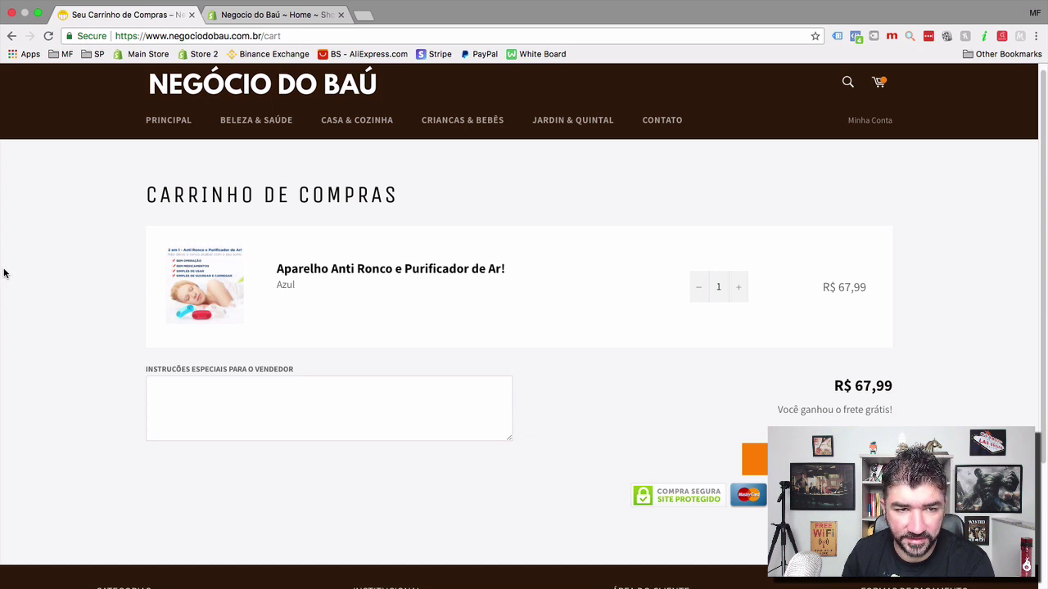
click(228, 18)
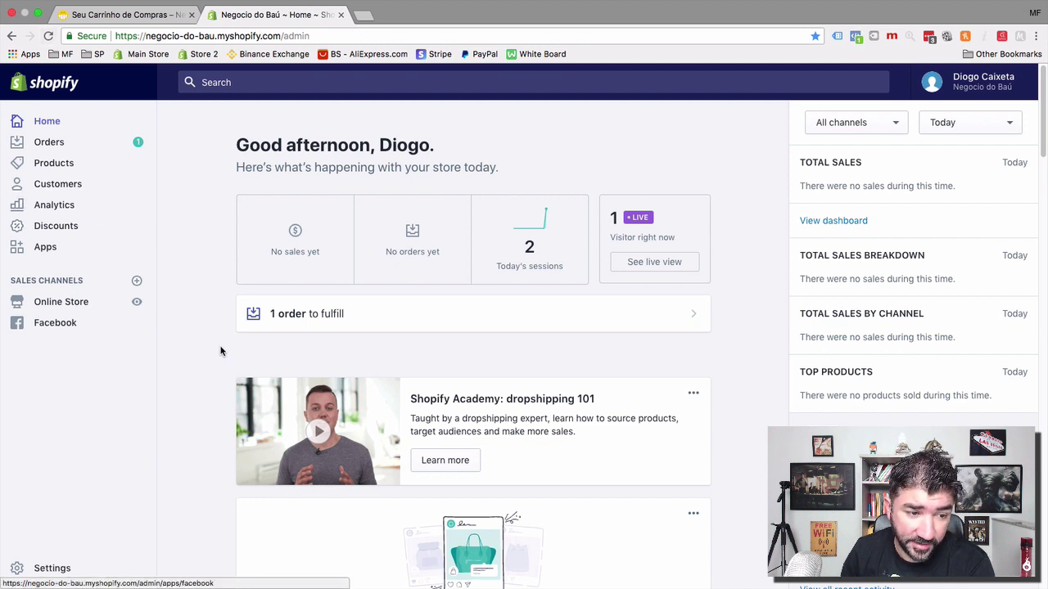
click(81, 302)
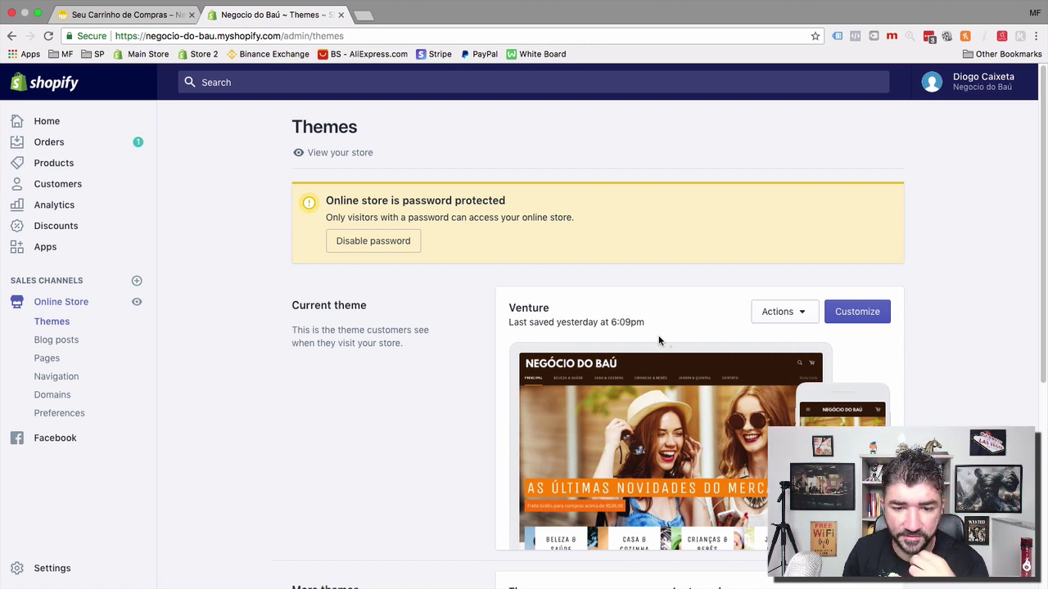
scroll(659, 341, down, 1)
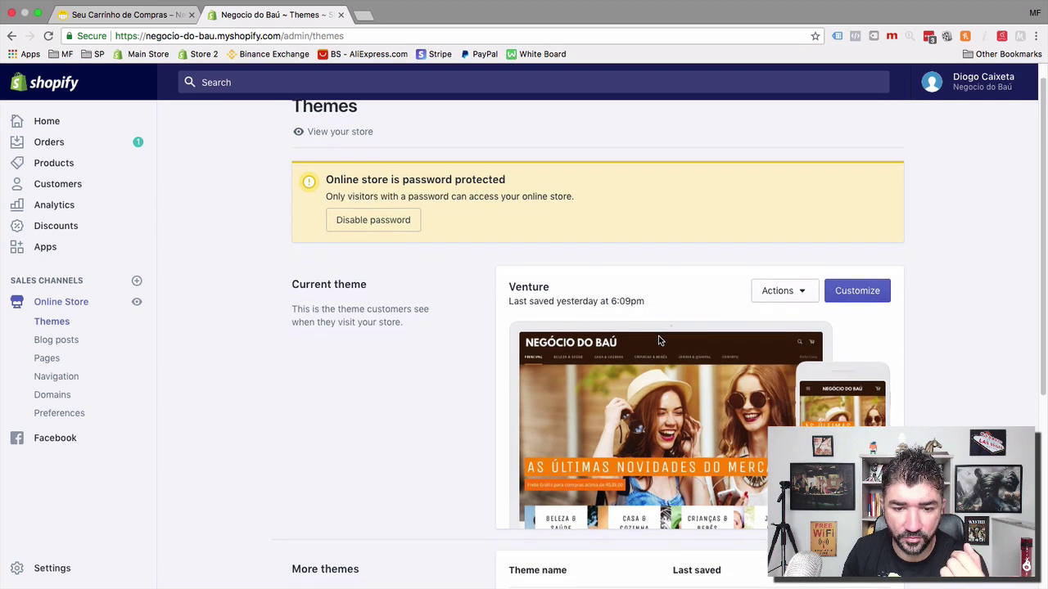
scroll(660, 340, down, 1)
scroll(660, 341, up, 1)
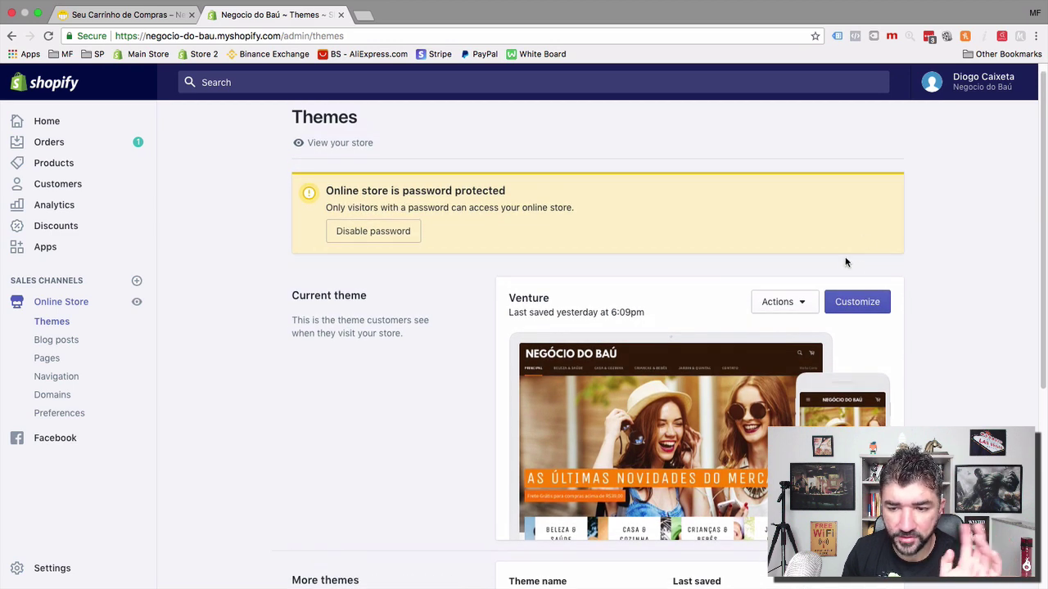
click(850, 304)
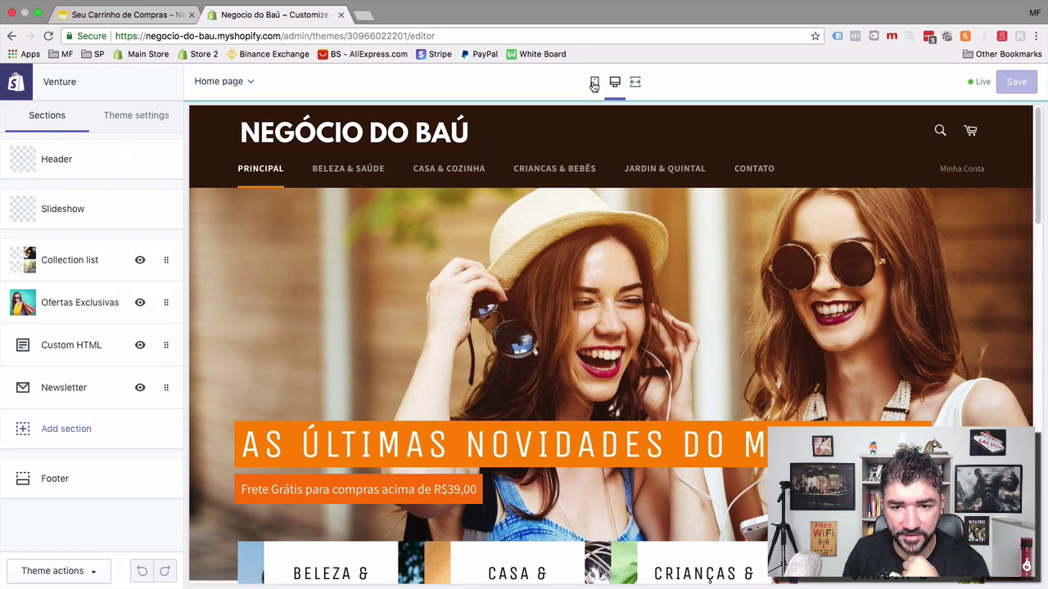
click(594, 81)
click(614, 82)
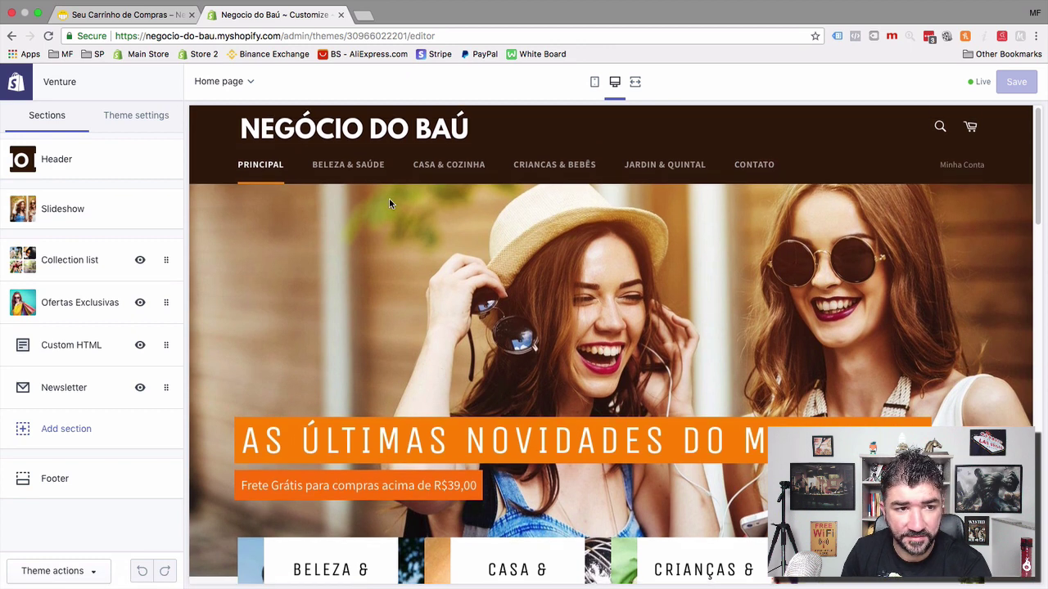
scroll(389, 198, down, 1)
click(153, 17)
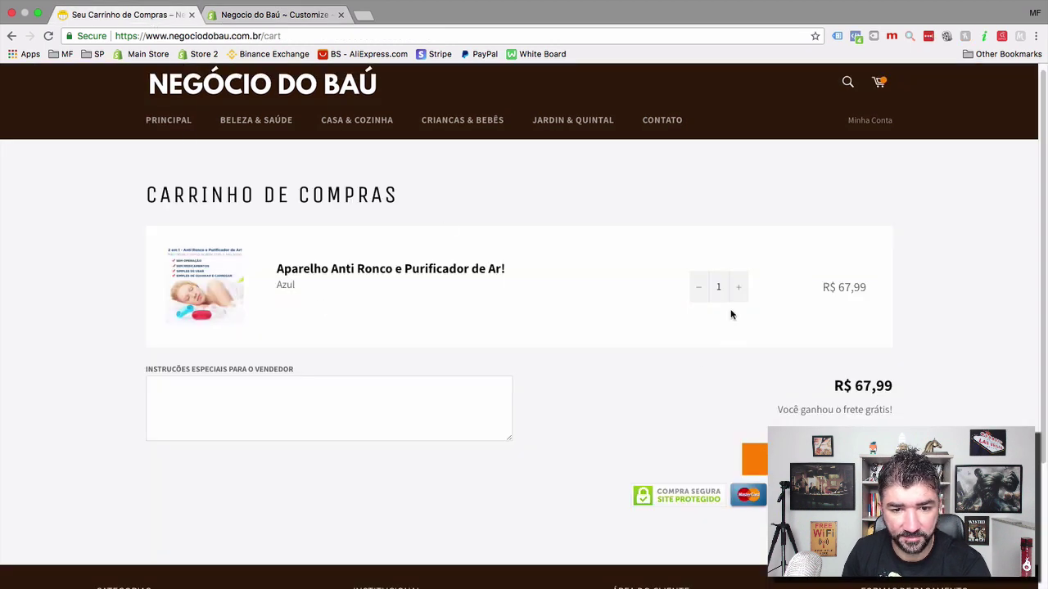
click(249, 16)
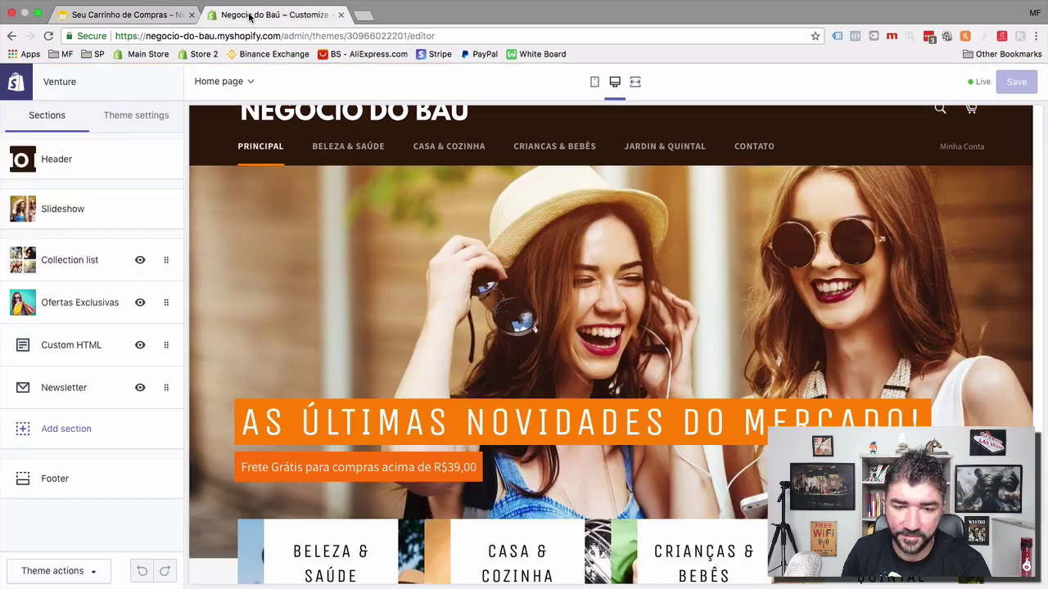
Open the Aparelho Anti Ronco e Purificador de Ar! product in the theme preview and add it to the cart.
scroll(451, 188, down, 10)
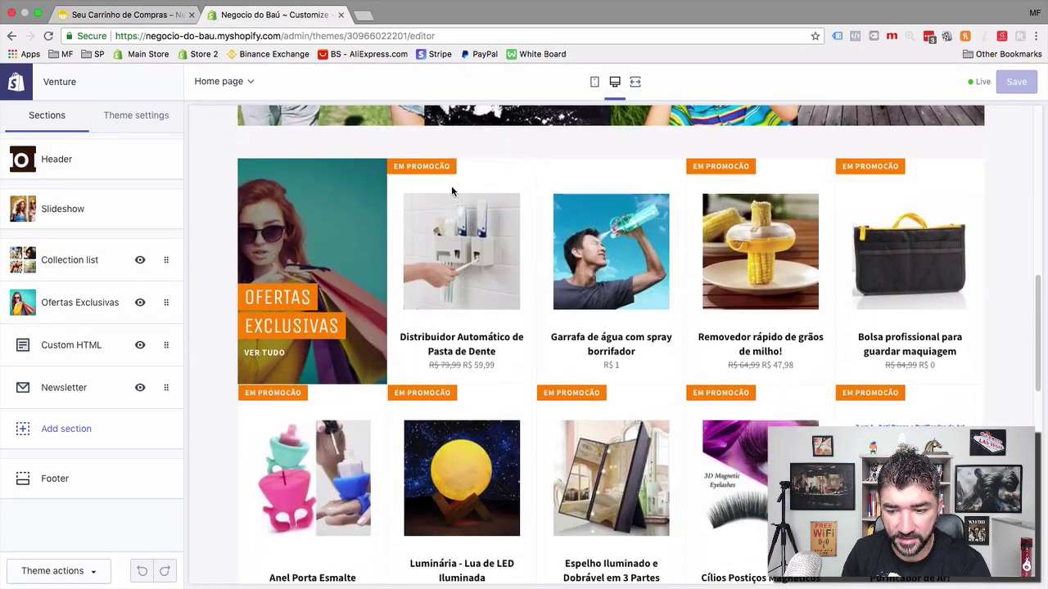
scroll(451, 191, down, 2)
click(931, 411)
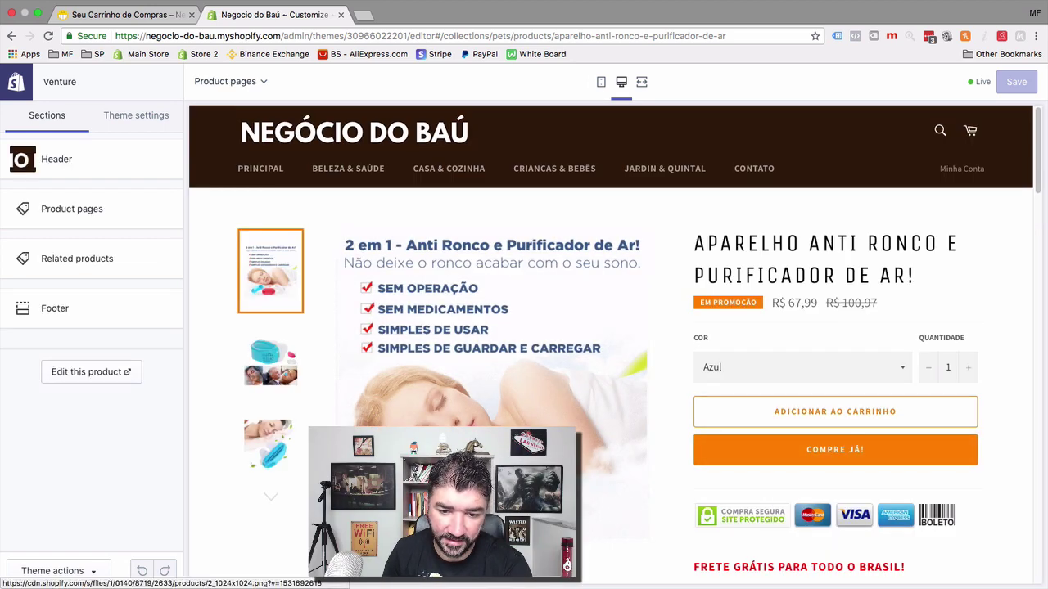
scroll(610, 329, down, 2)
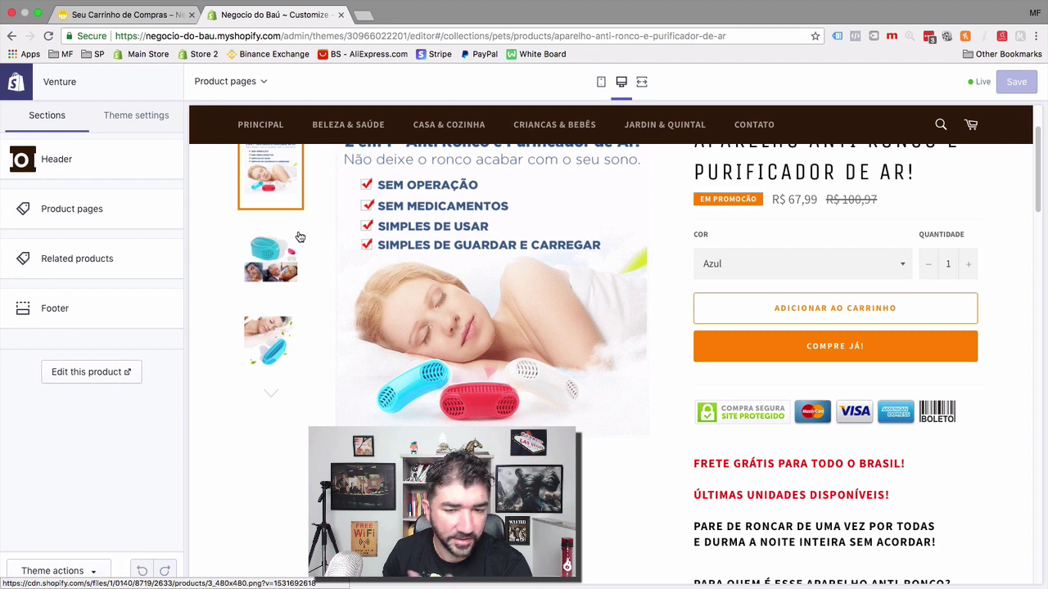
scroll(299, 237, up, 2)
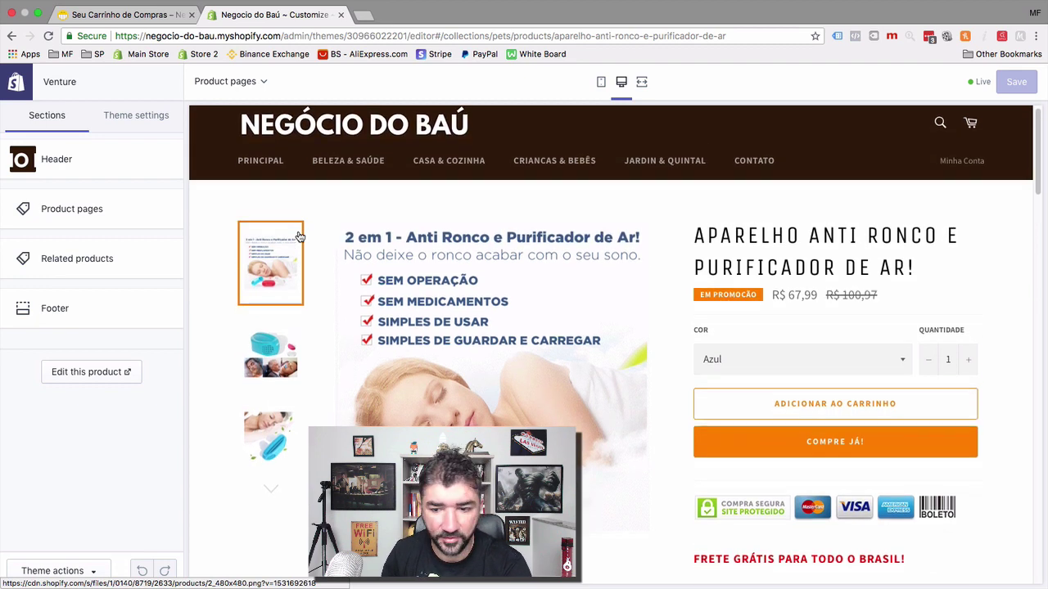
click(881, 406)
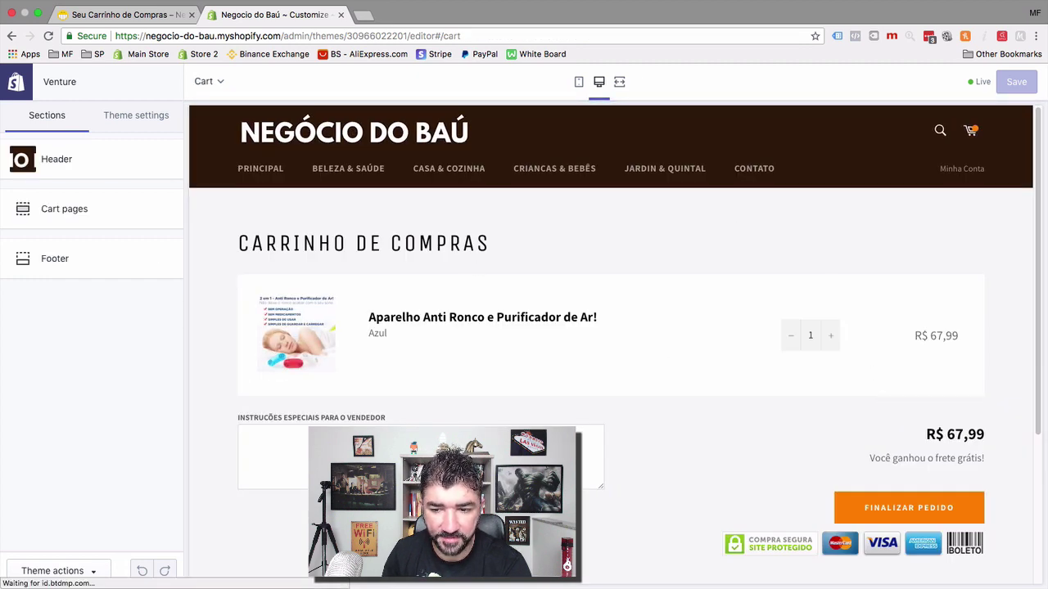
Compare the previewed cart with the live store's cart and open the settings of the Cart pages section.
click(81, 16)
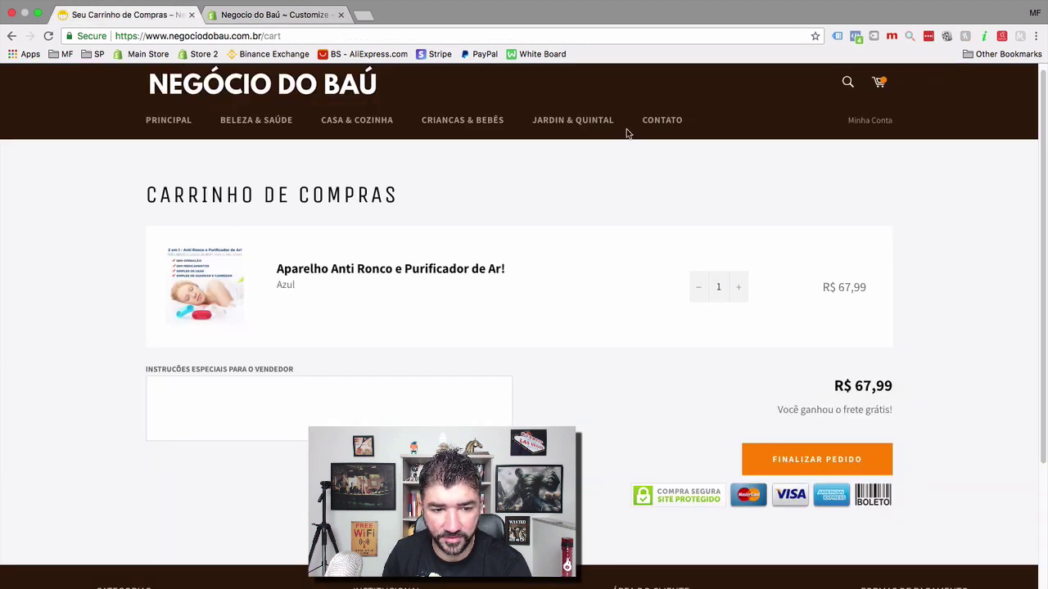
click(228, 17)
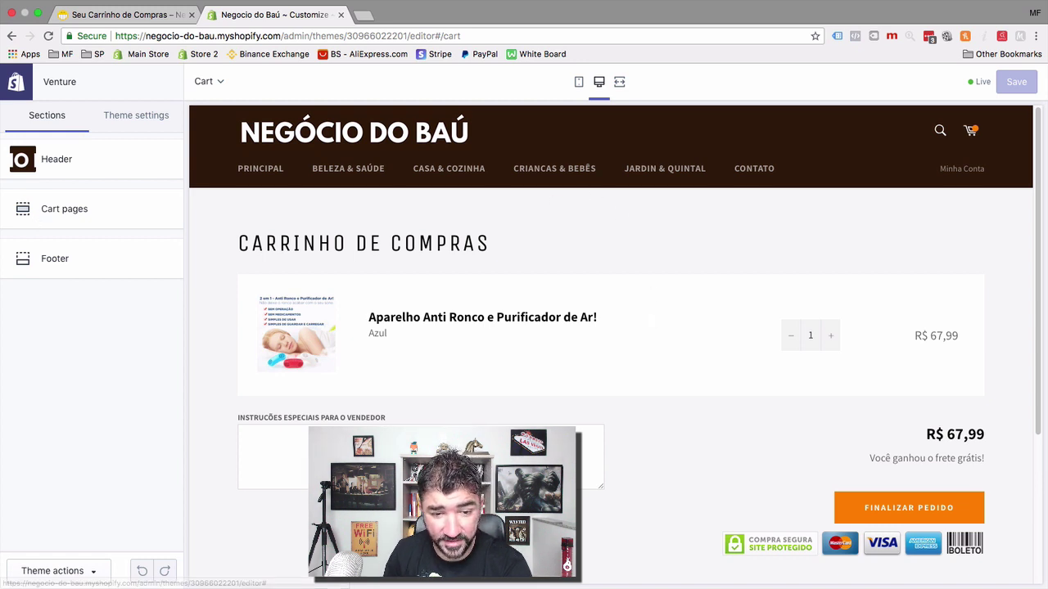
scroll(683, 573, down, 1)
click(82, 209)
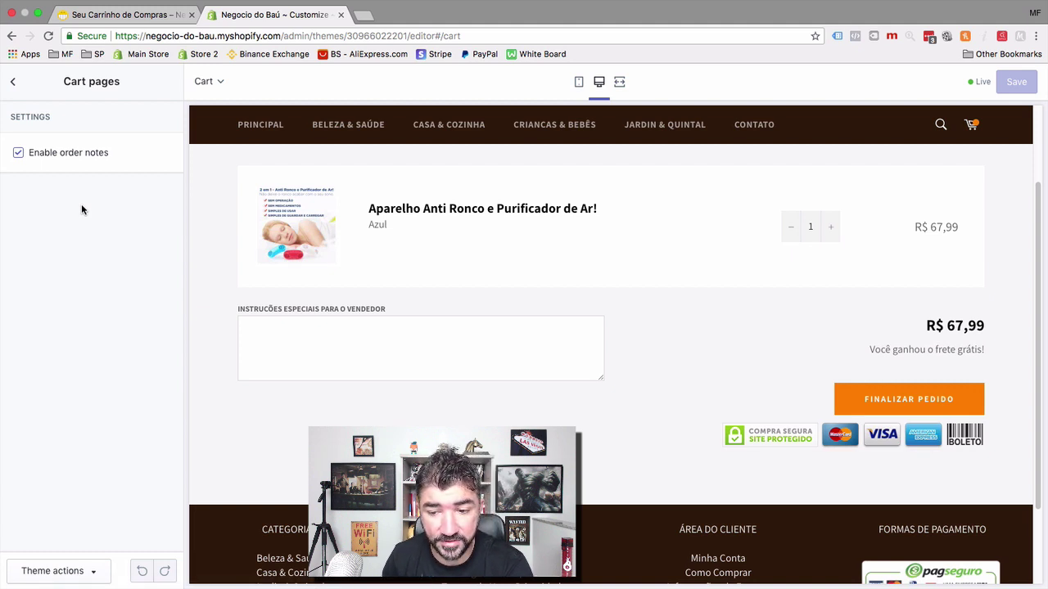
Try switching the cart page's order notes off and back on, and return to the section list.
click(19, 154)
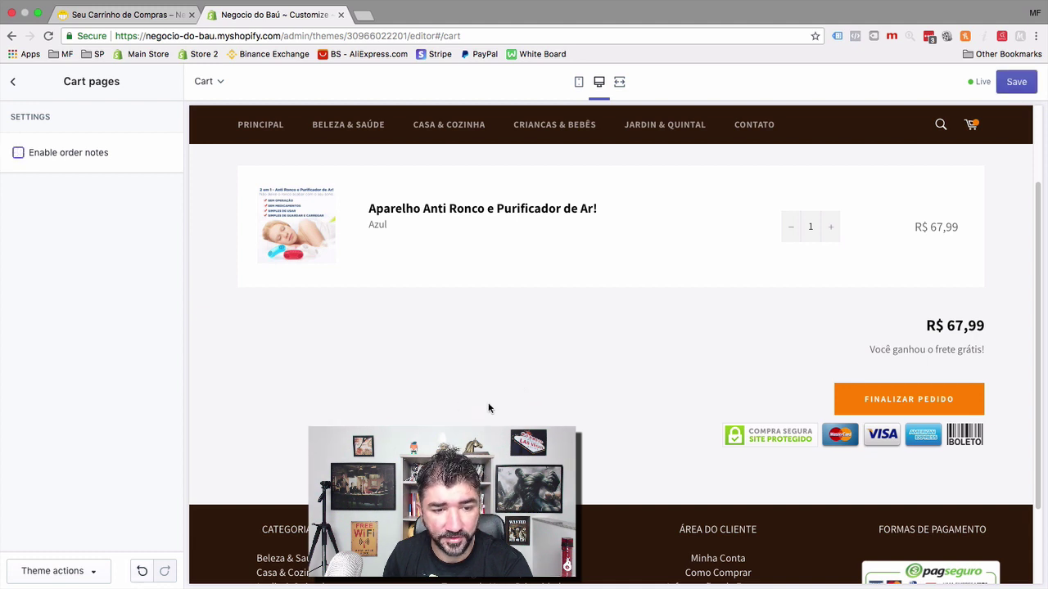
click(19, 153)
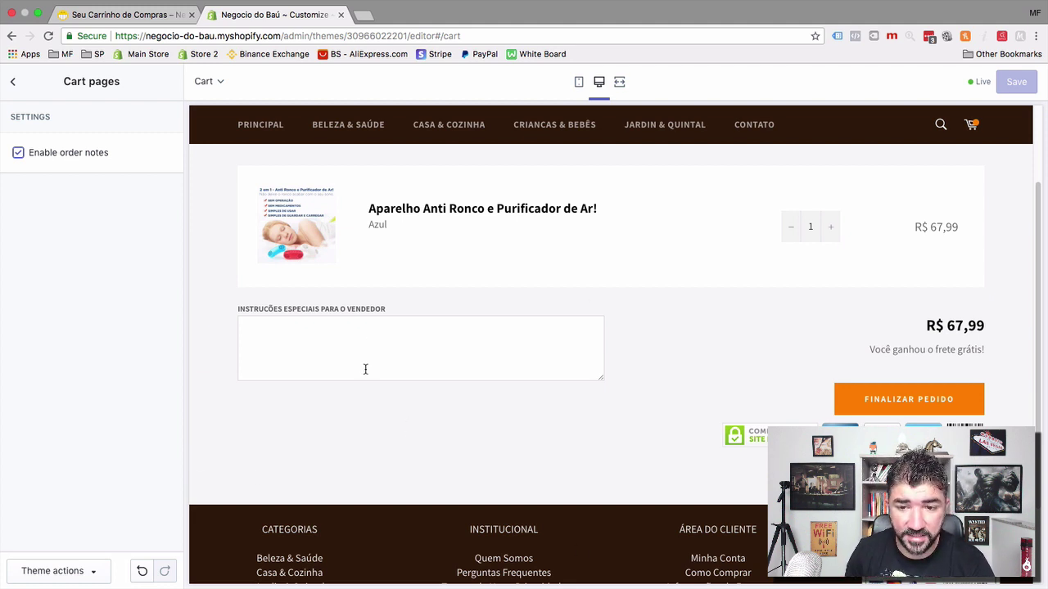
scroll(365, 369, up, 2)
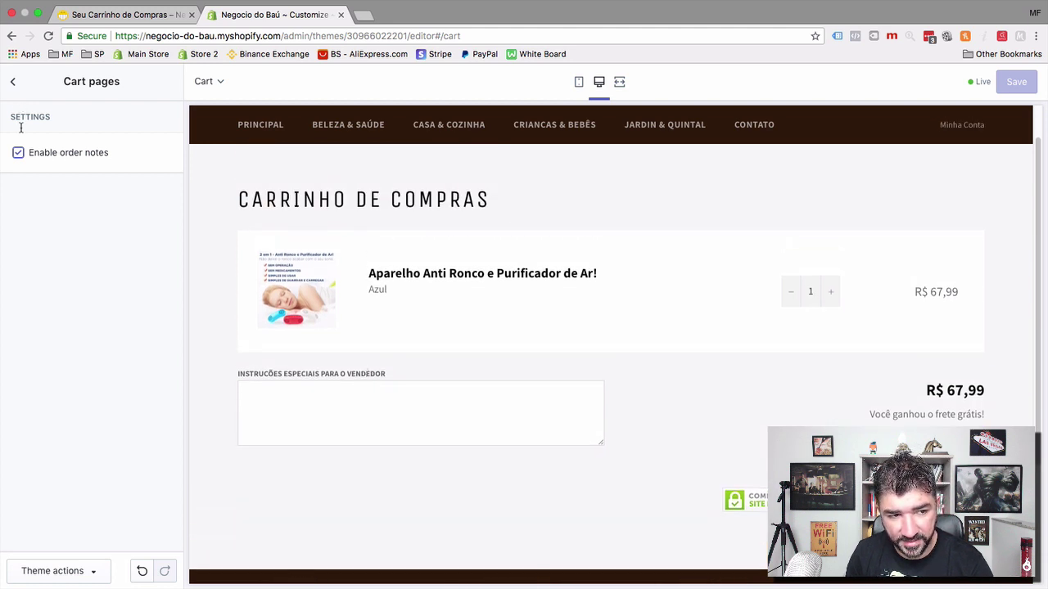
click(18, 153)
click(18, 153)
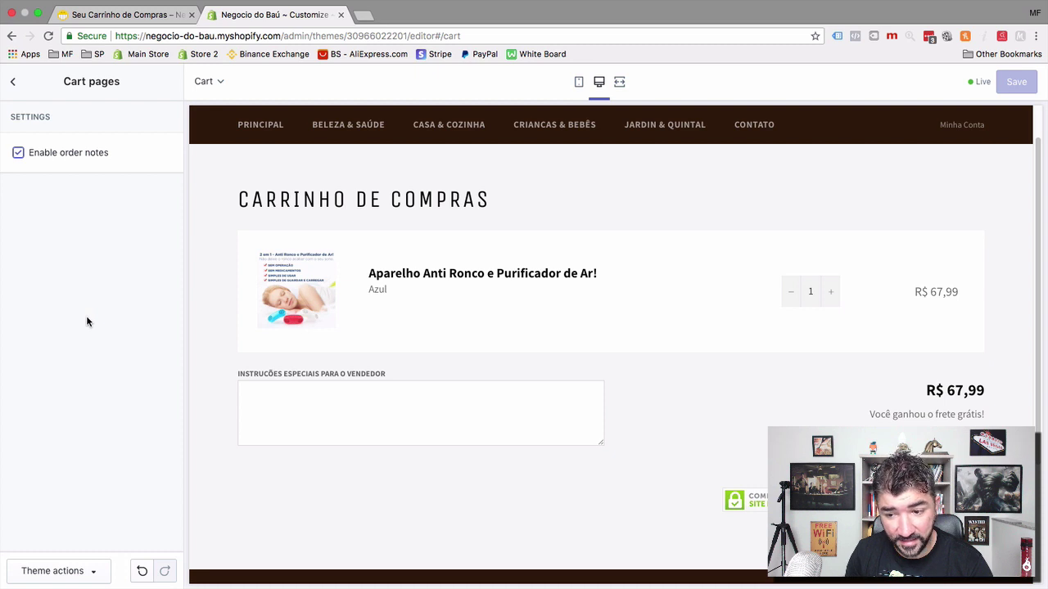
click(14, 85)
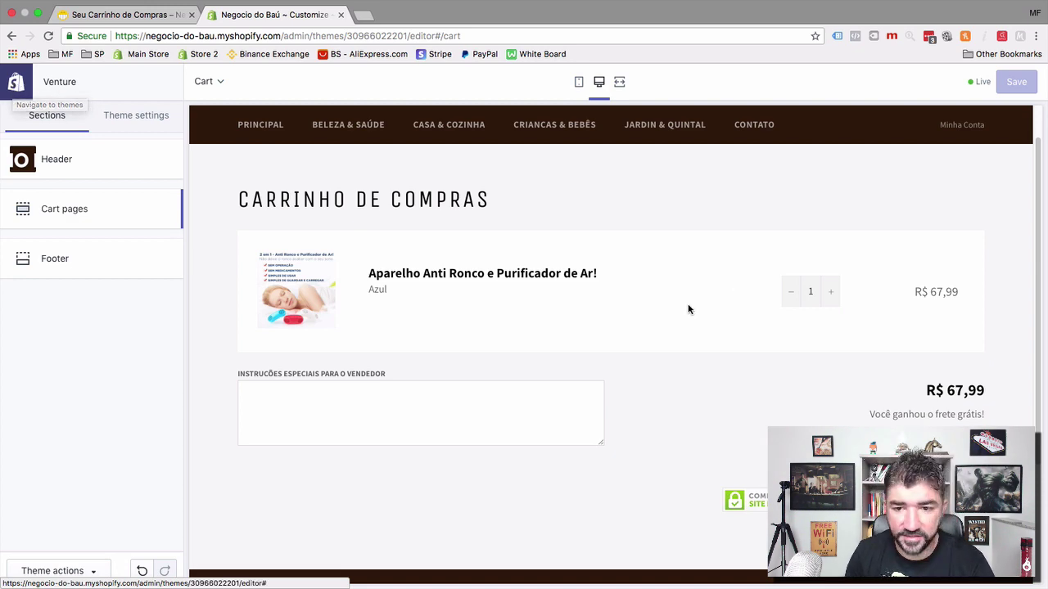
Return to the home page in the preview and add the Aparelho Anti Ronco e Purificador de Ar! product to the cart again.
scroll(688, 308, down, 3)
scroll(688, 308, up, 2)
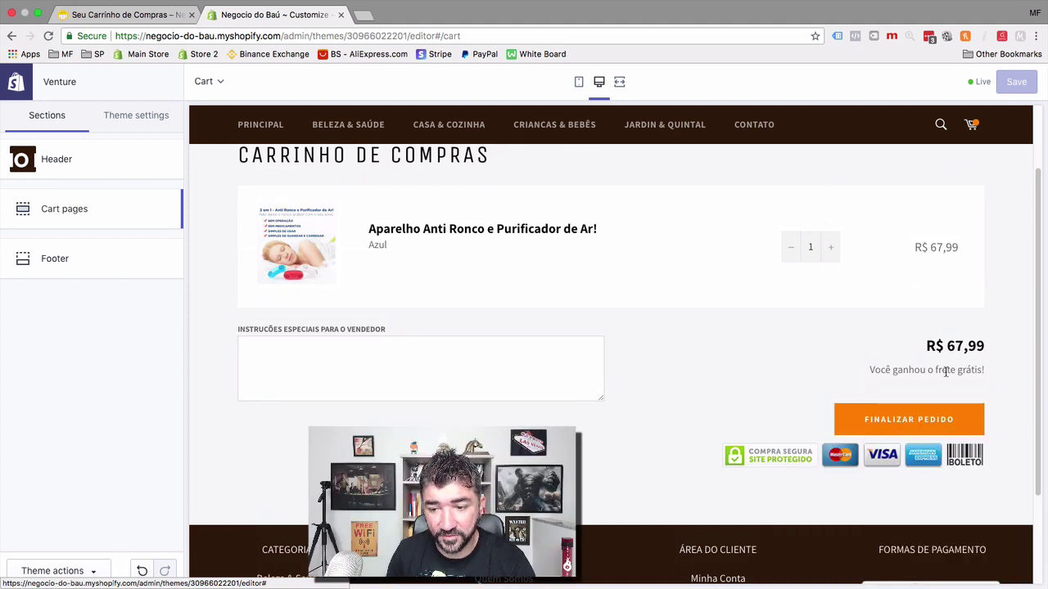
scroll(877, 375, up, 2)
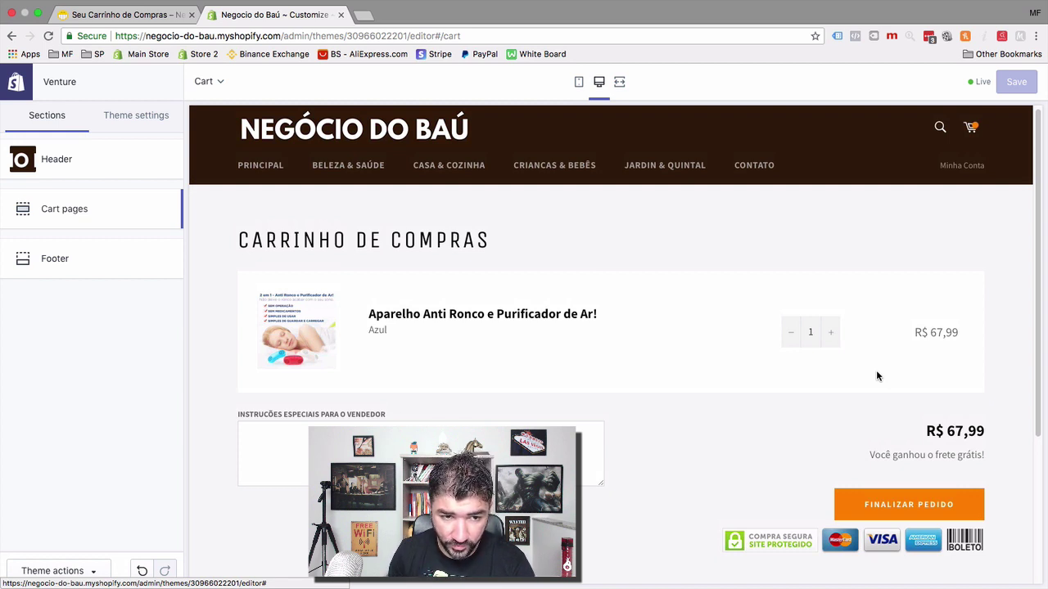
click(244, 132)
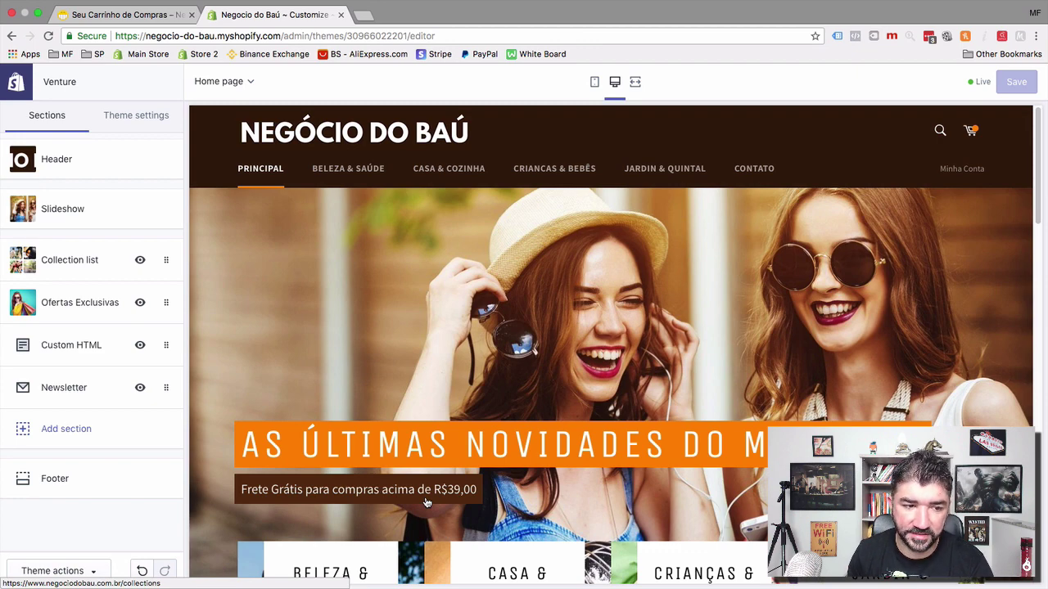
scroll(426, 502, down, 3)
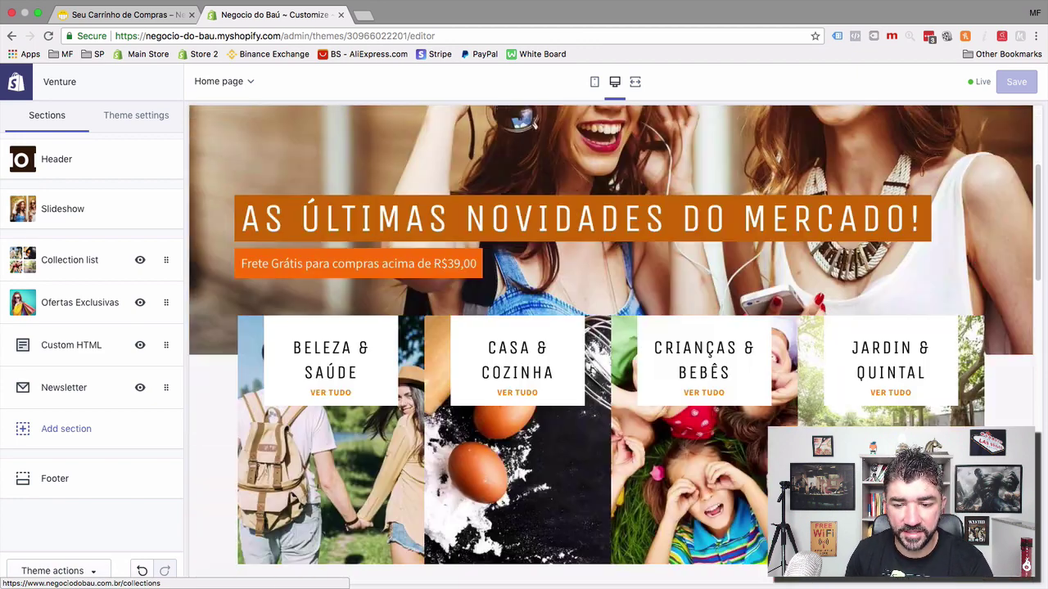
scroll(709, 352, down, 8)
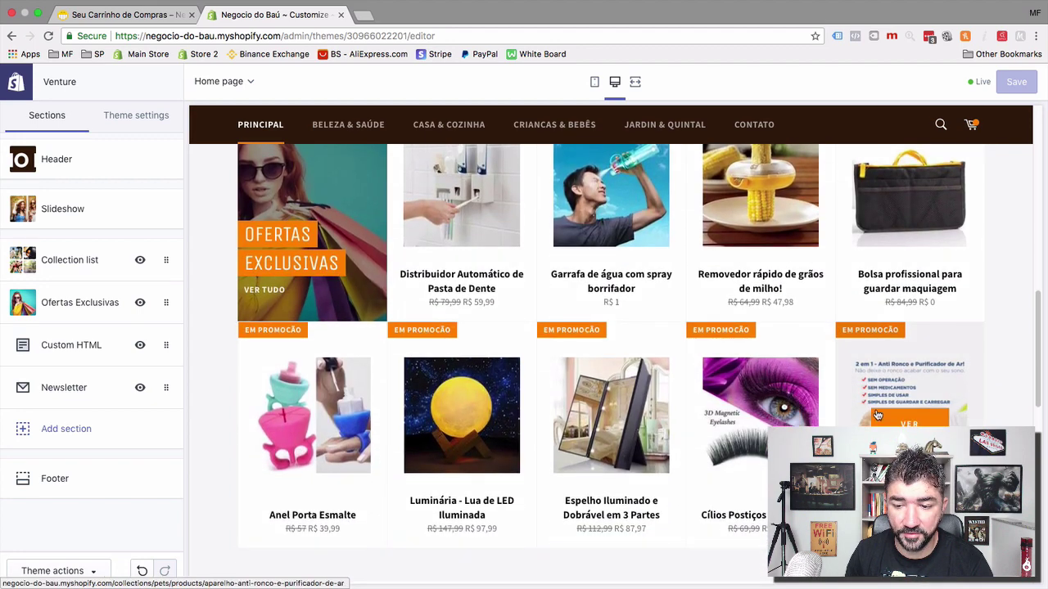
click(876, 415)
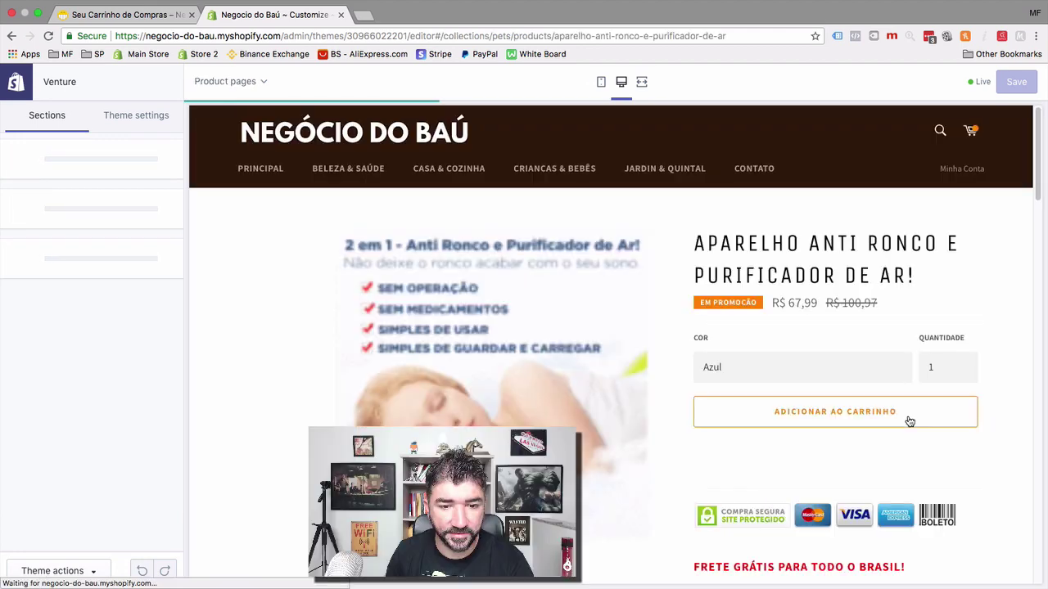
click(909, 420)
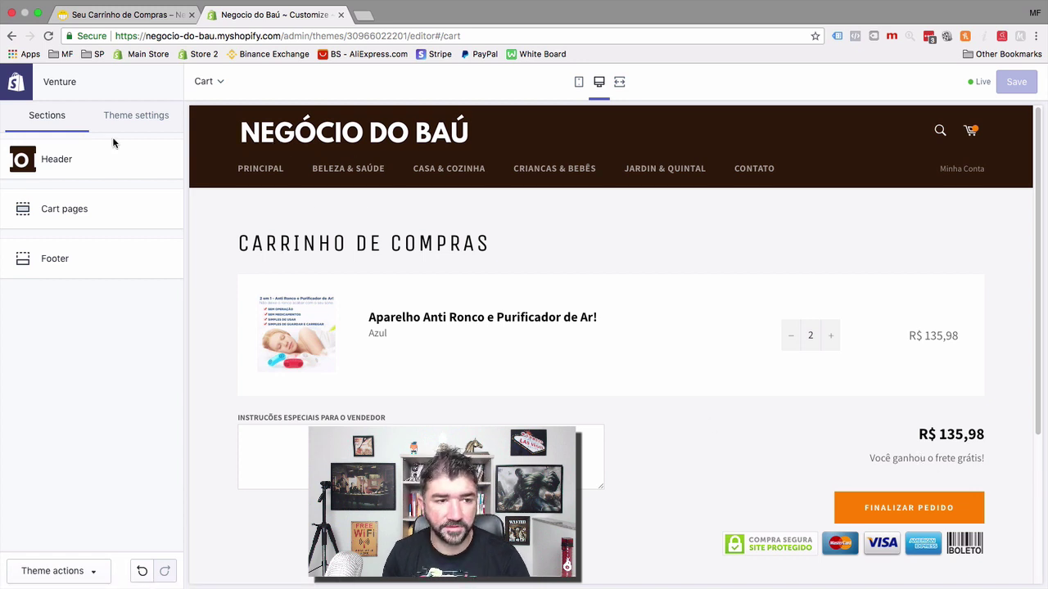
Open the store's themes page in a new browser tab and start editing the Venture theme's languages.
super+click(14, 81)
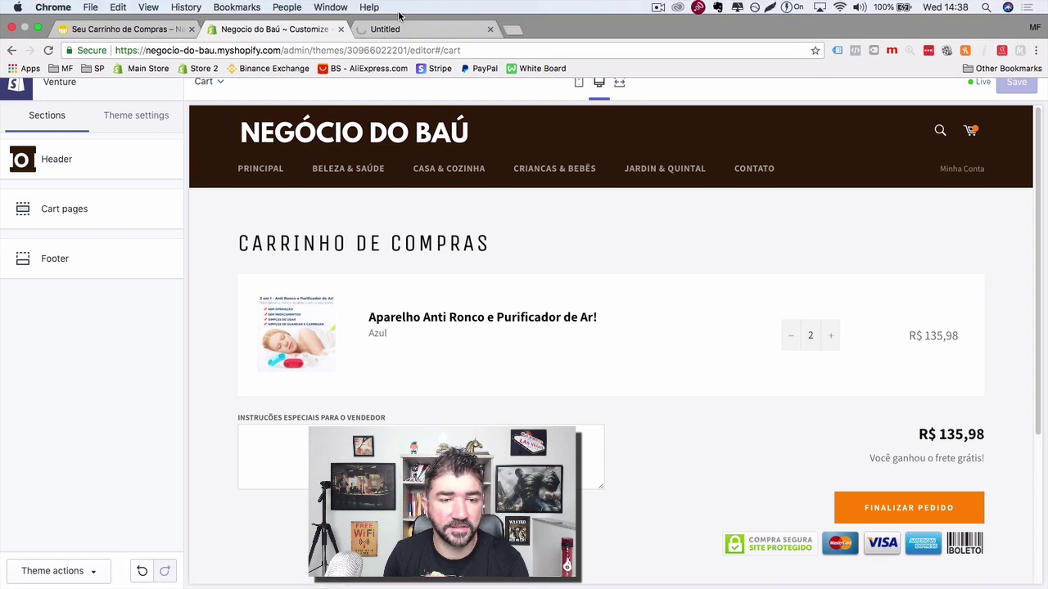
click(404, 31)
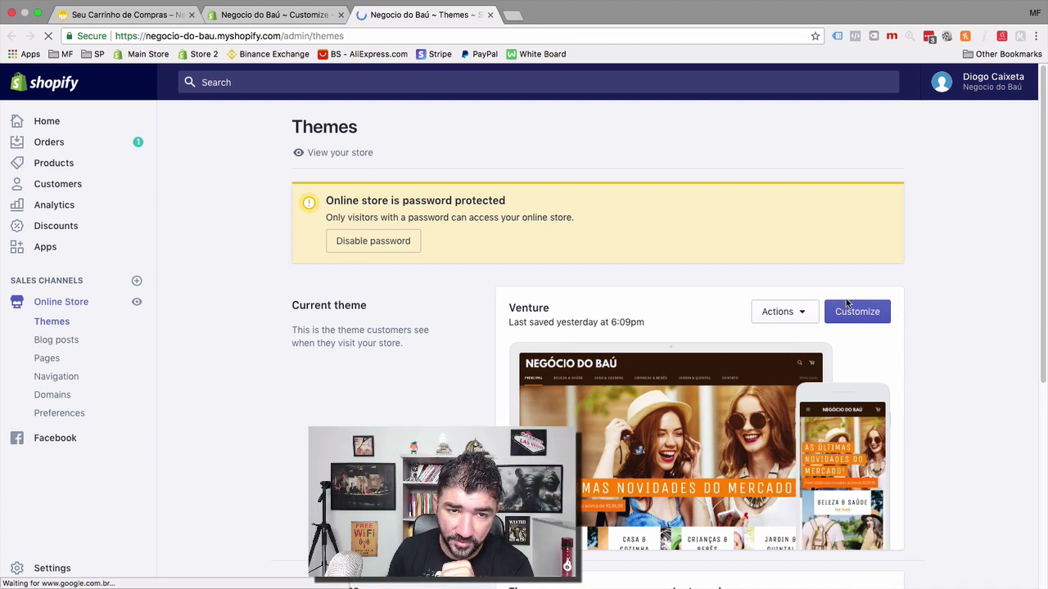
scroll(930, 257, down, 1)
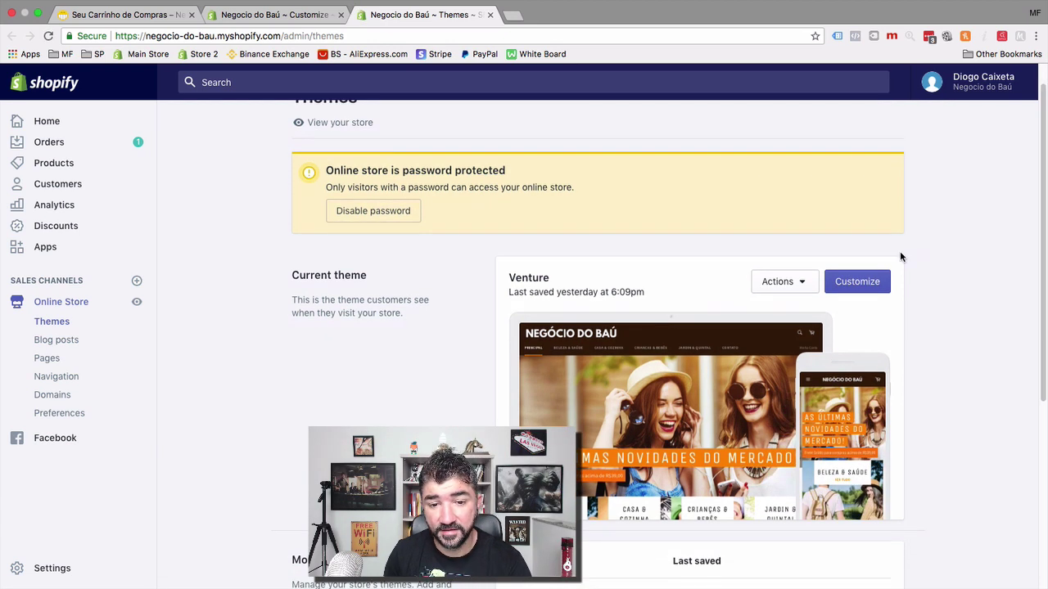
click(798, 281)
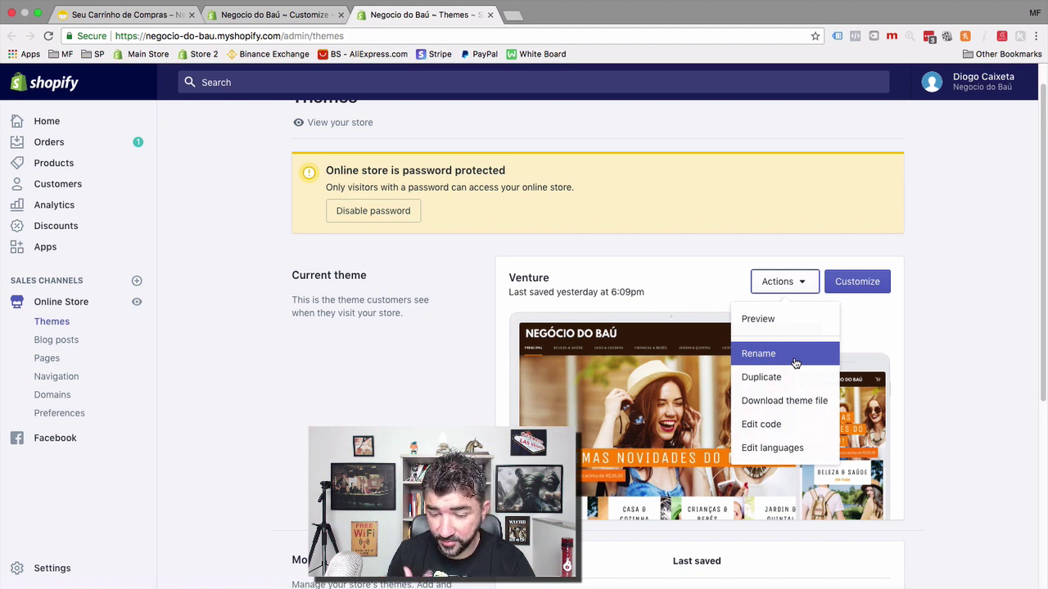
click(796, 455)
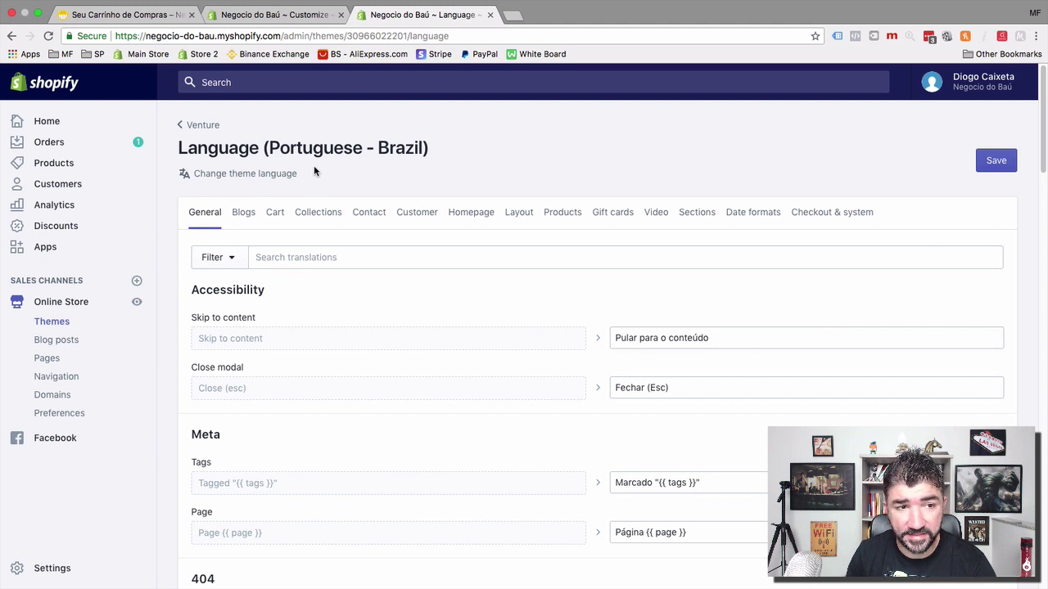
Check the texts on the live cart, then review the theme language choices and leave Portuguese (Brazil) without saving.
click(93, 14)
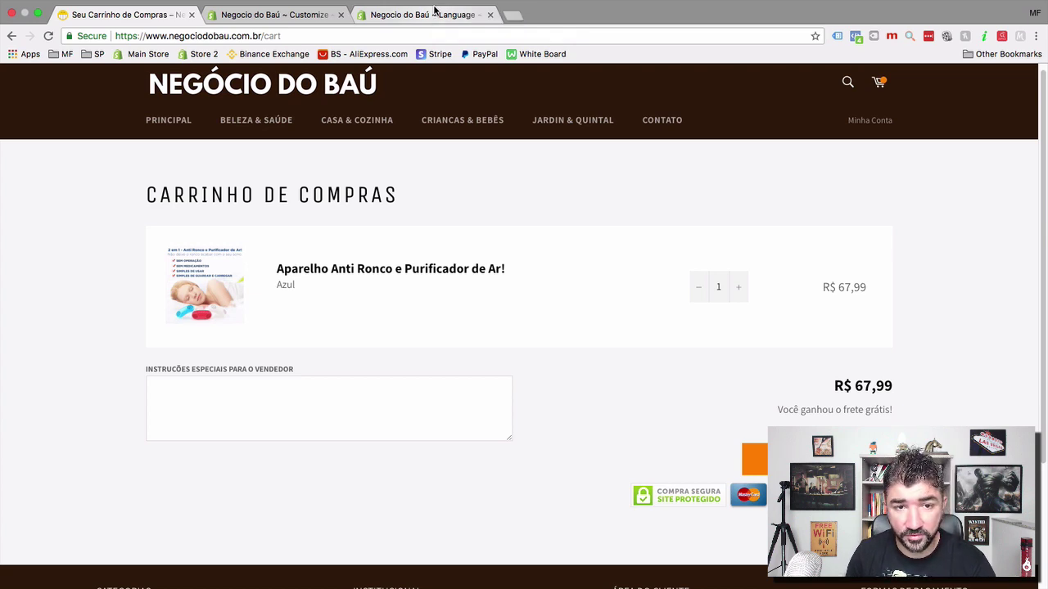
click(434, 12)
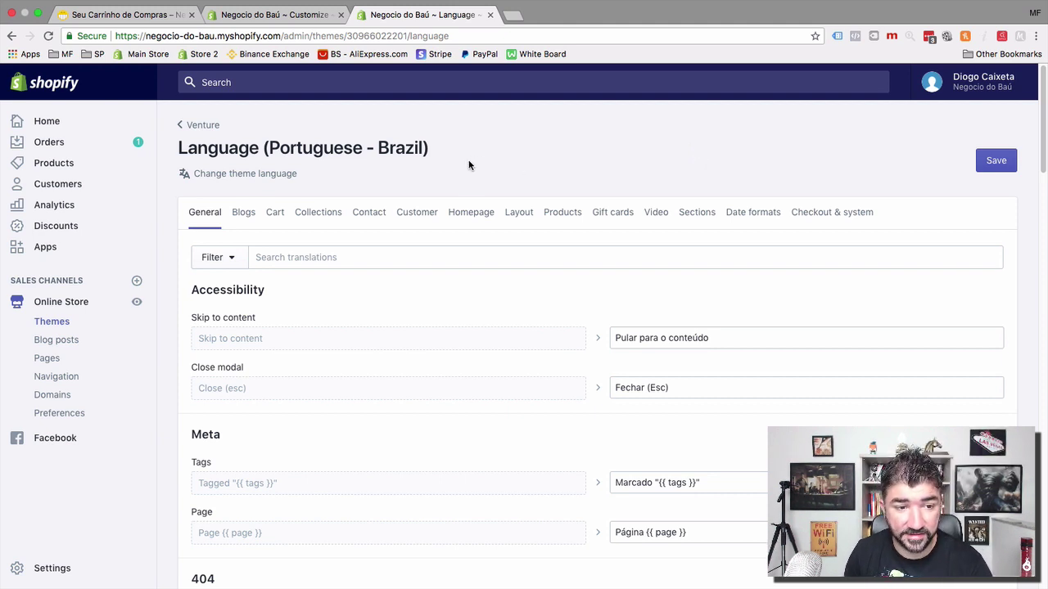
click(247, 175)
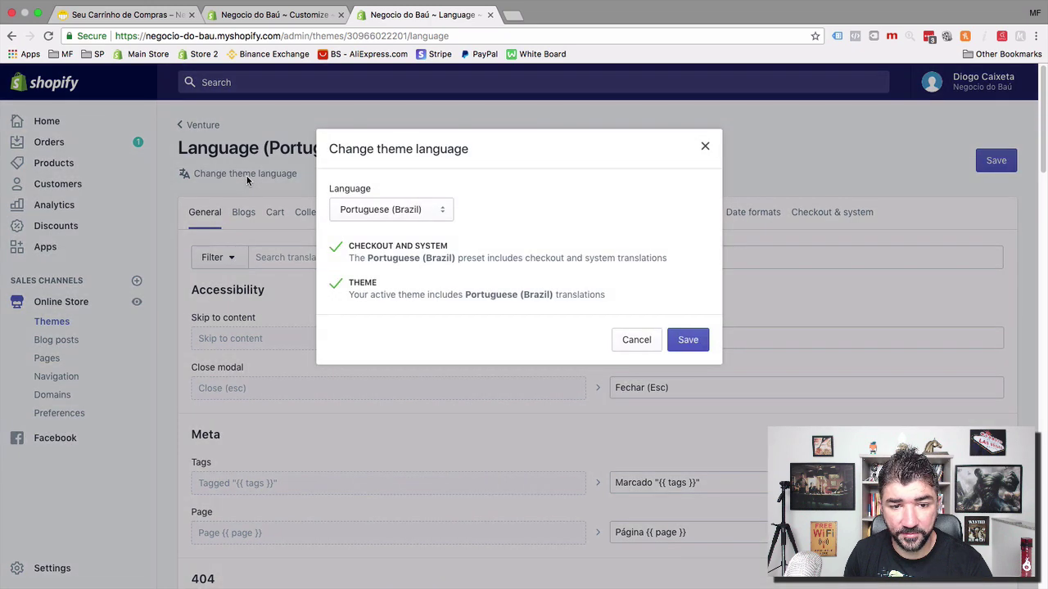
click(402, 215)
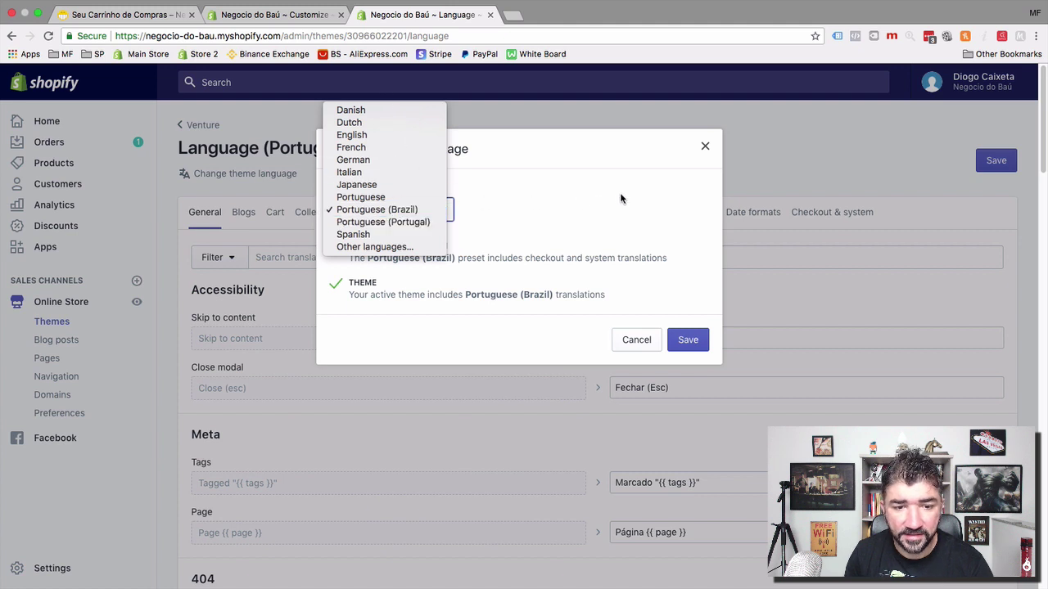
click(401, 209)
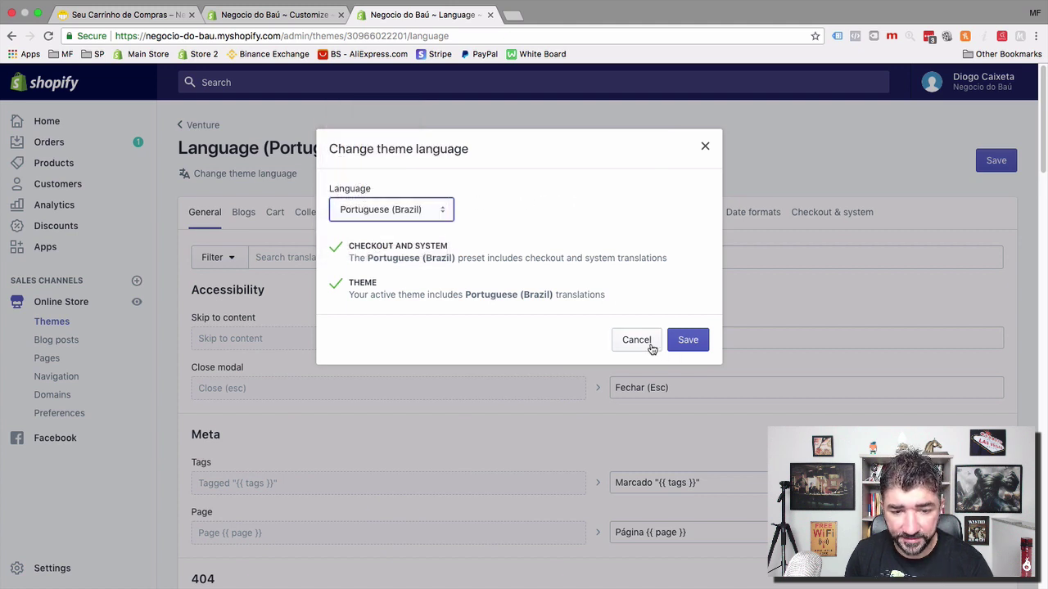
click(650, 346)
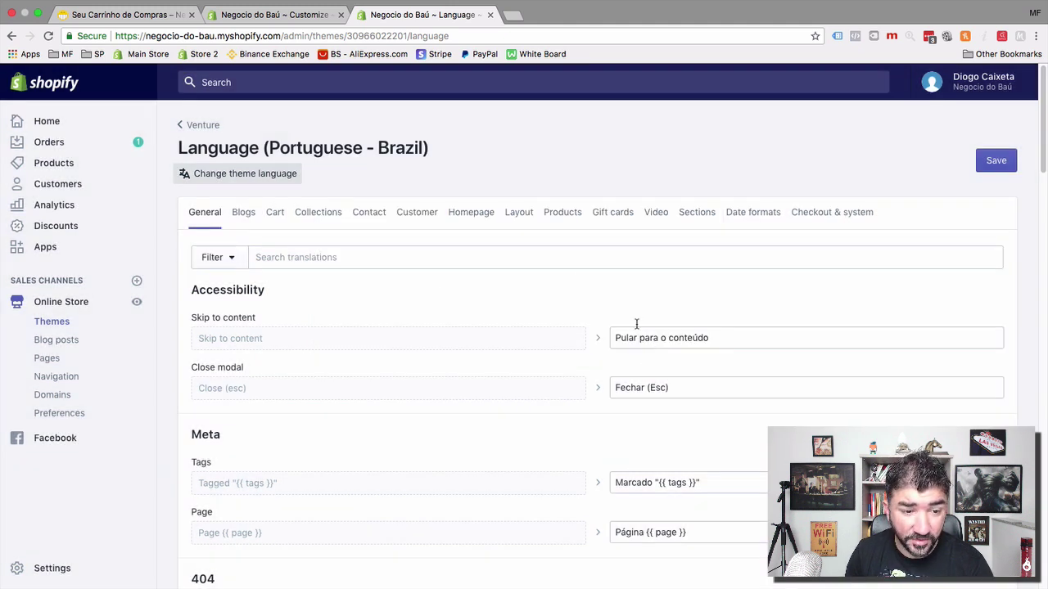
Check the free shipping message in the cart preview and search the theme translations for "tax".
click(273, 14)
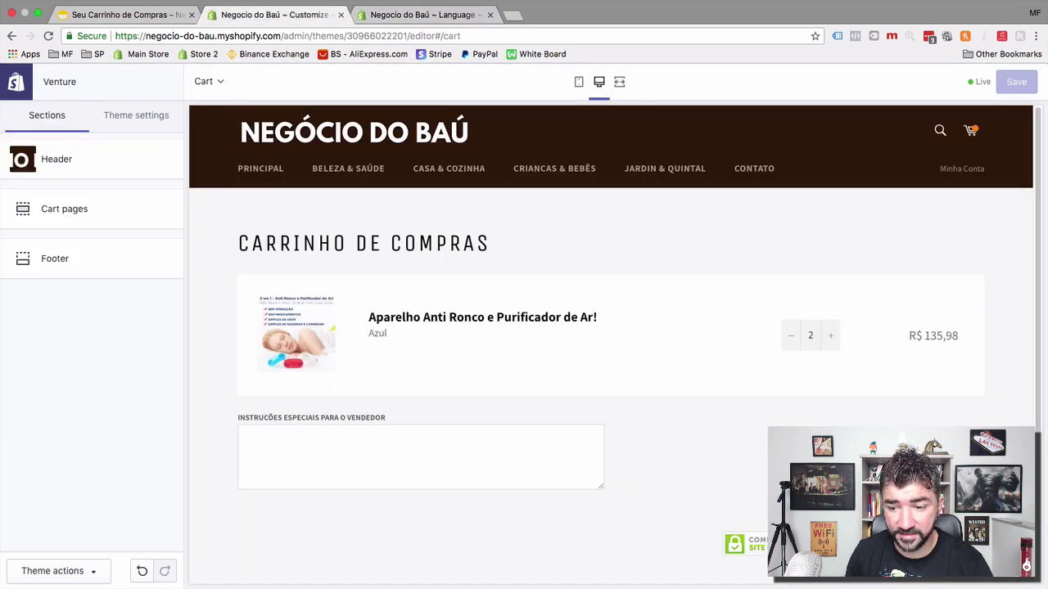
click(409, 15)
click(318, 257)
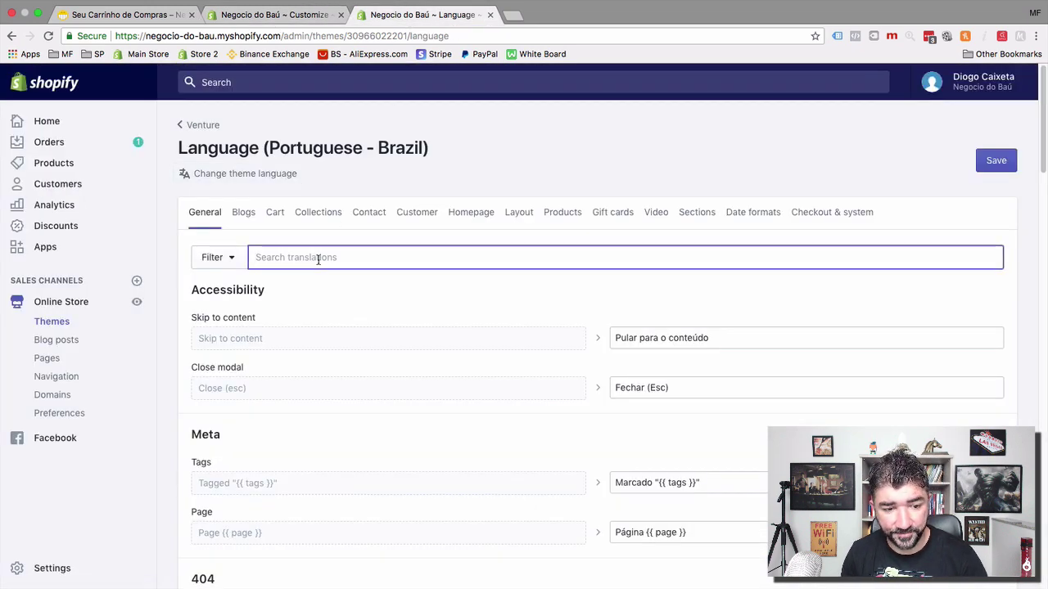
click(275, 19)
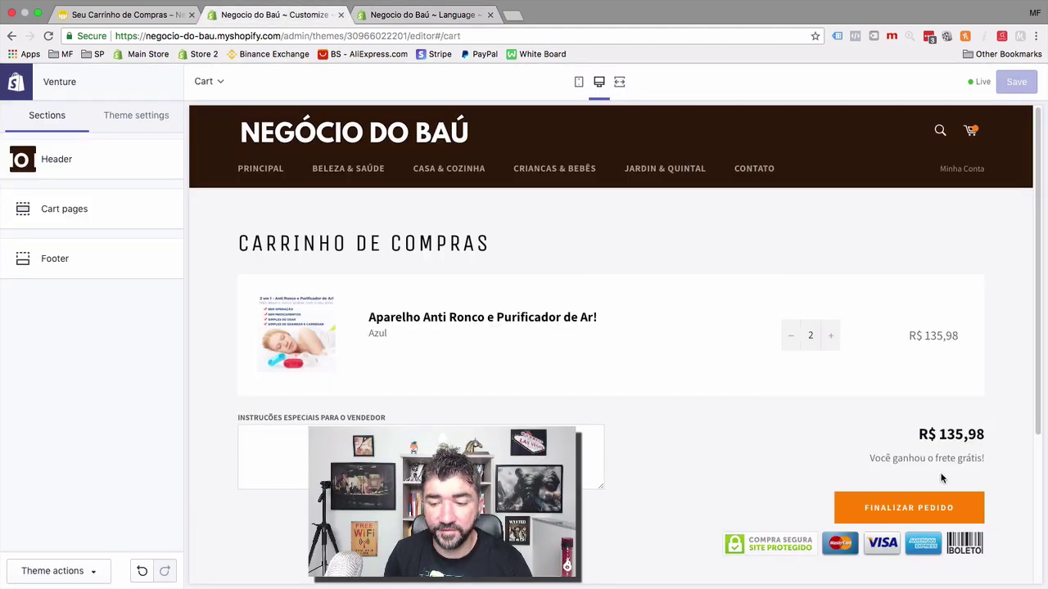
click(398, 16)
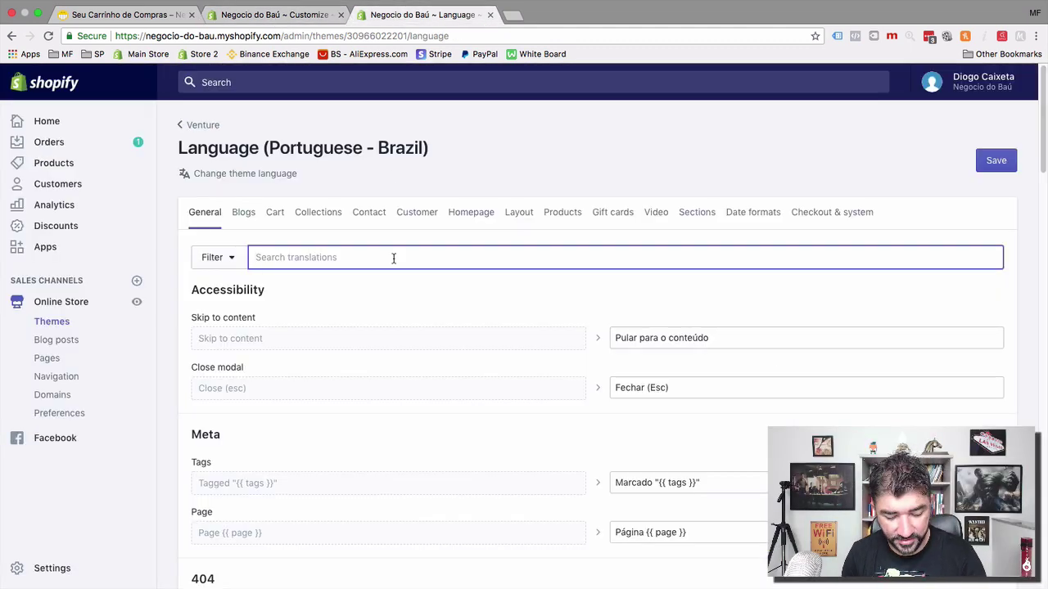
text(tax)
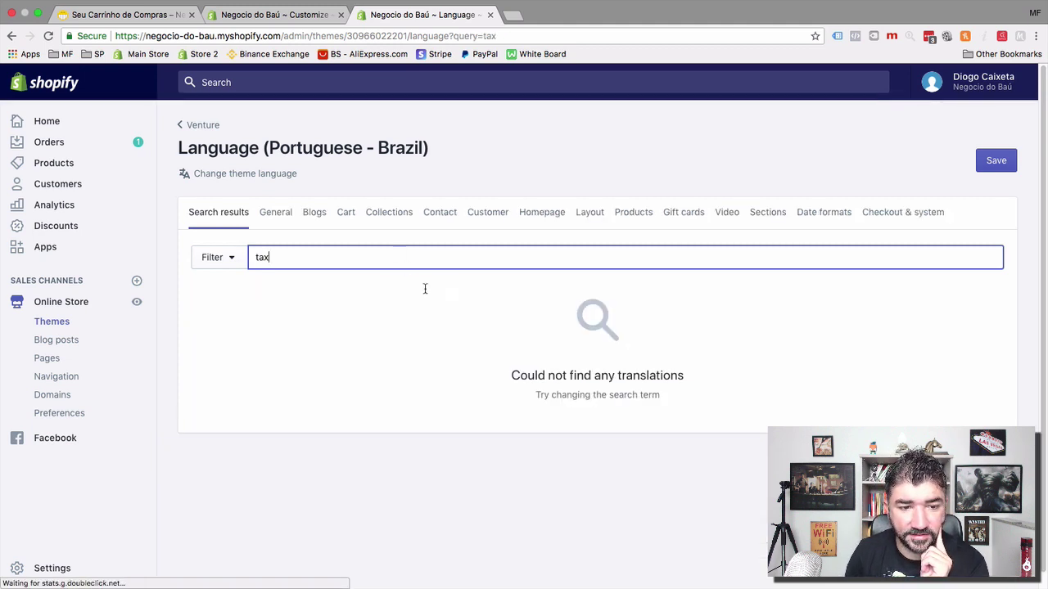
Search the translations for "grátis" instead and find the cart's Shipping at checkout text.
key(super+a)
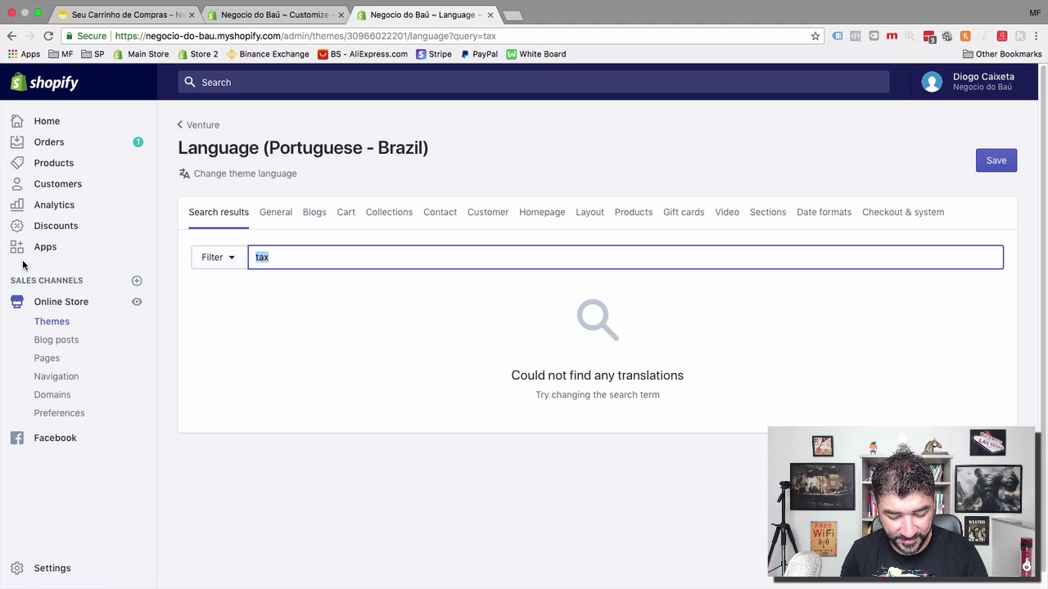
text(grátis)
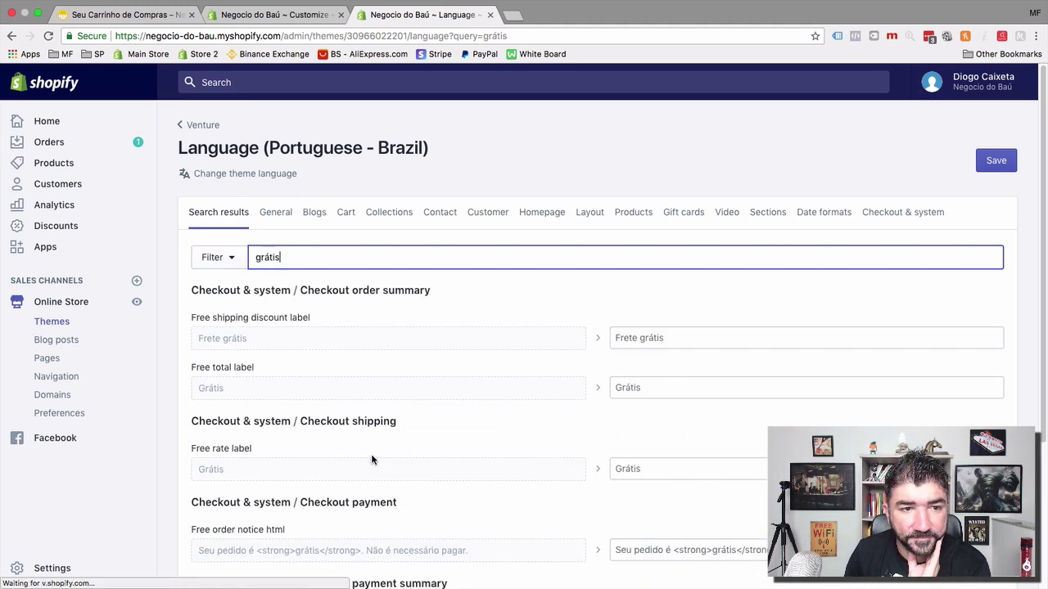
scroll(526, 405, down, 1)
scroll(526, 405, down, 5)
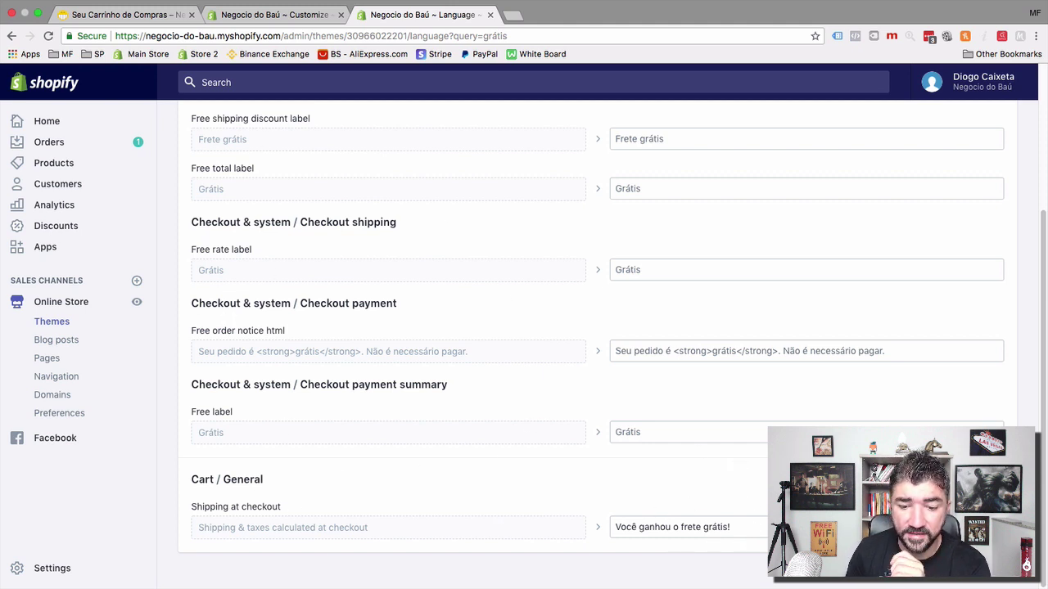
Replace the cart's Shipping at checkout translation with "O valor do seu frete é R$ 0,00".
drag(753, 527, 164, 495)
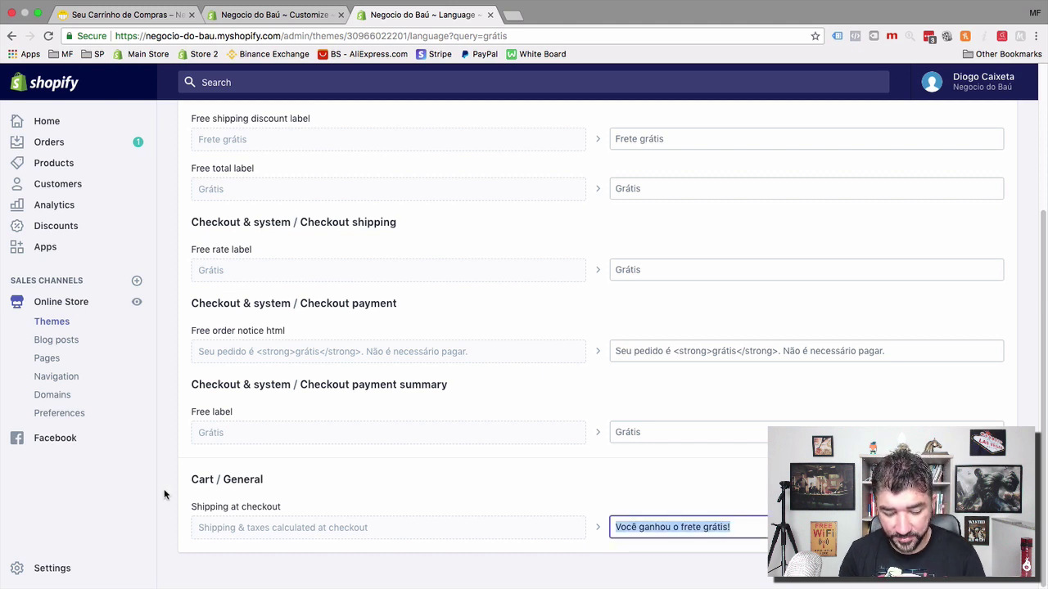
text(O valor do seu frete é R 0,00)
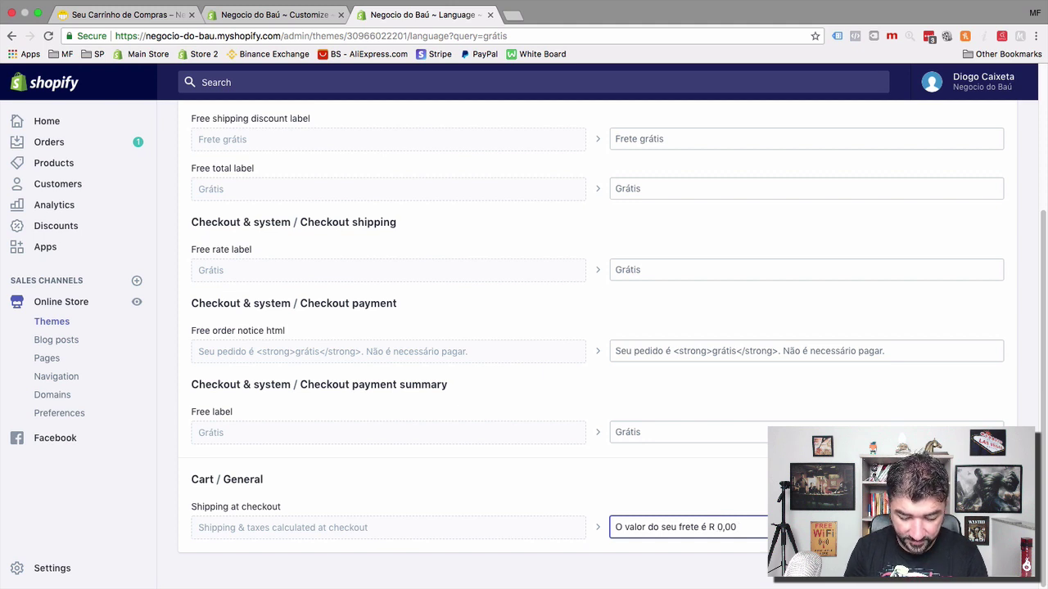
text($)
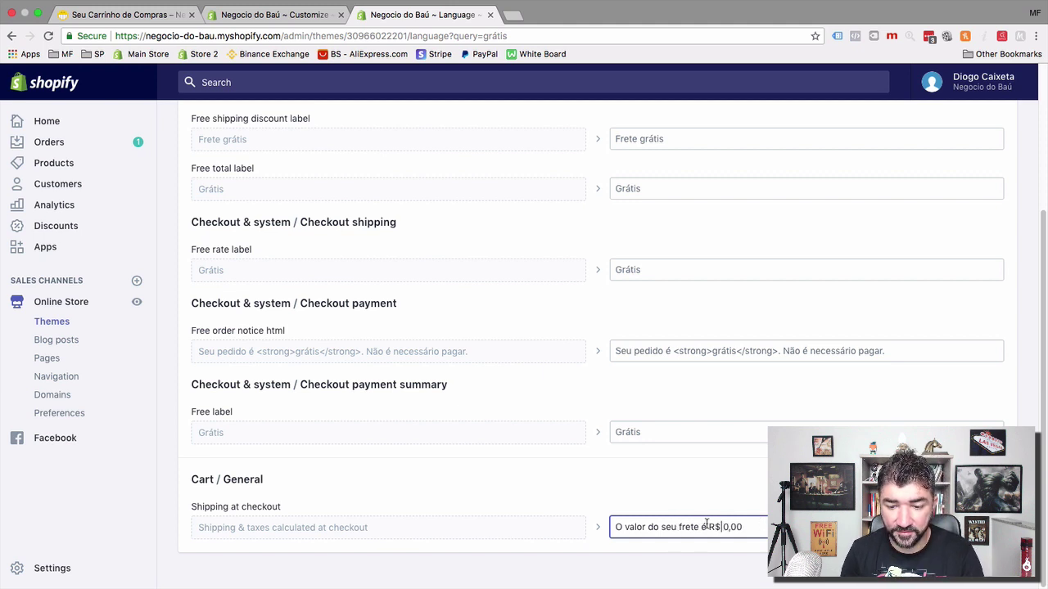
Shorten the Shipping at checkout translation to "Frete = R$ 0,00" and save the language texts.
drag(705, 525, 381, 526)
text(Frete )
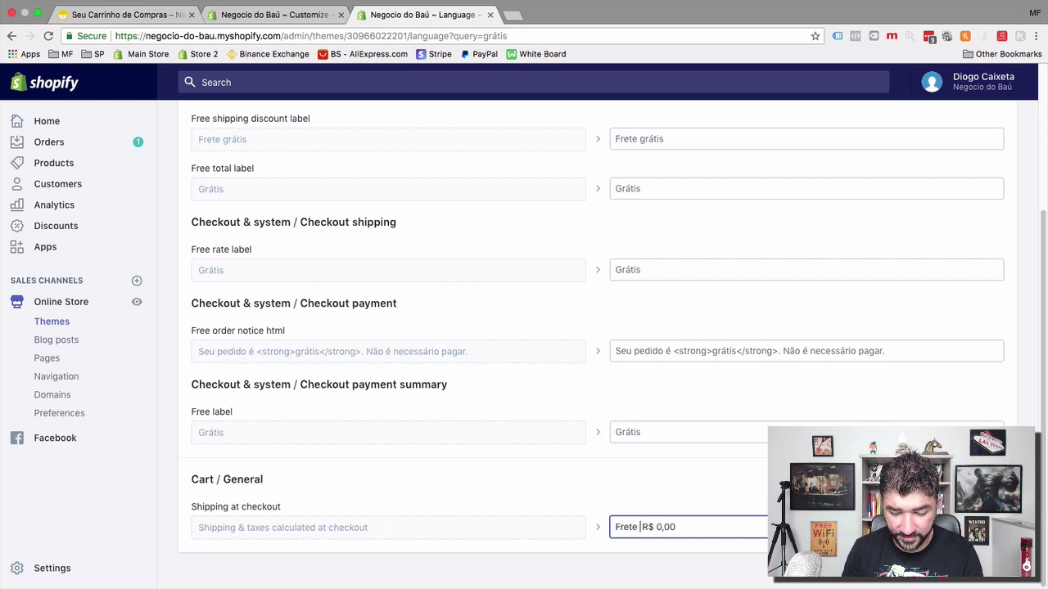
text(=)
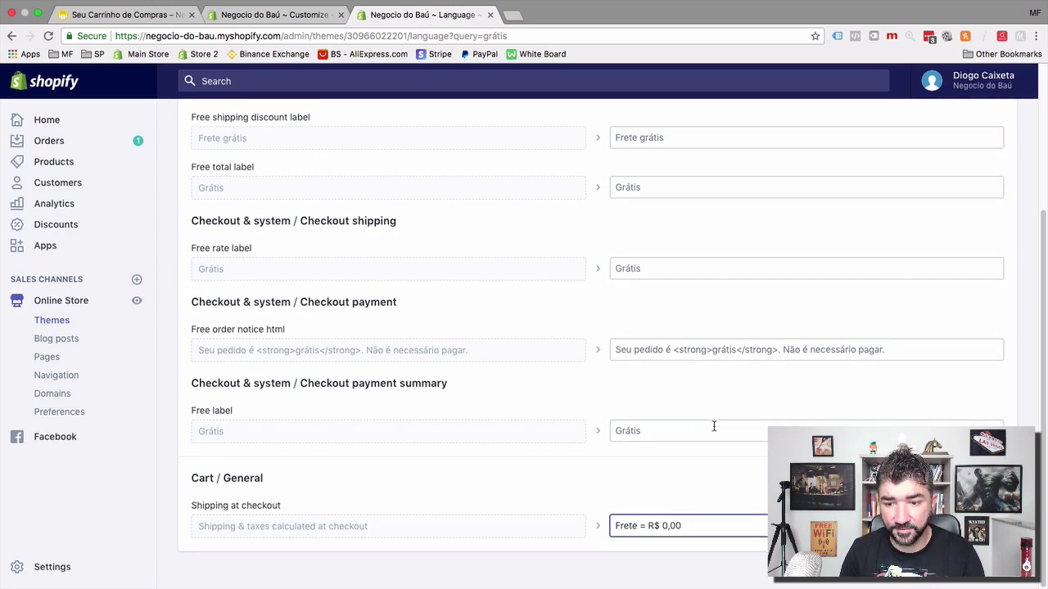
scroll(713, 427, up, 5)
click(997, 162)
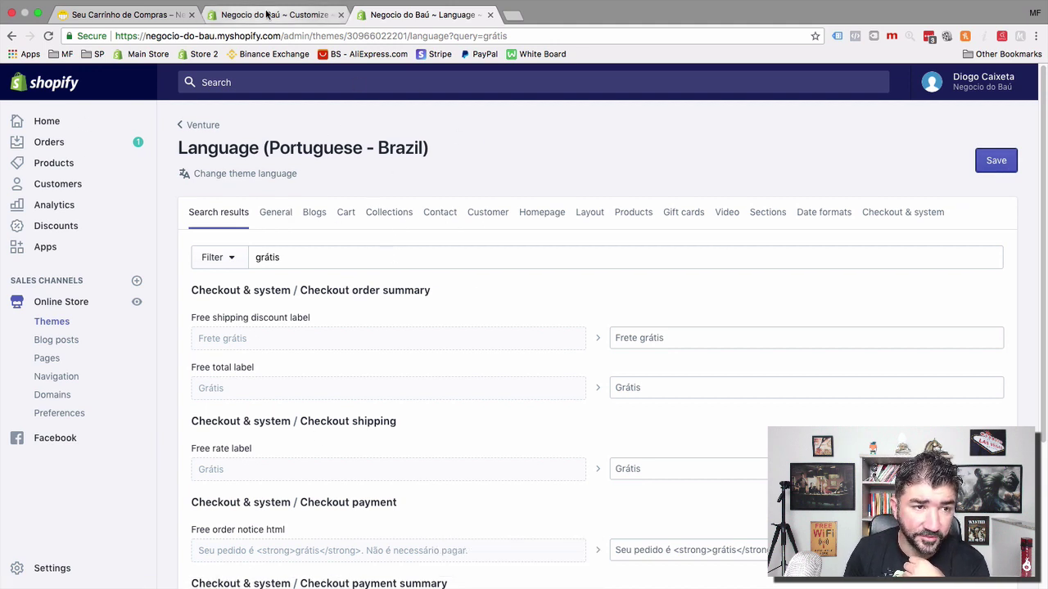
Reload the live store's cart and examine the shipping text under the total and the payment badges.
click(131, 14)
click(48, 36)
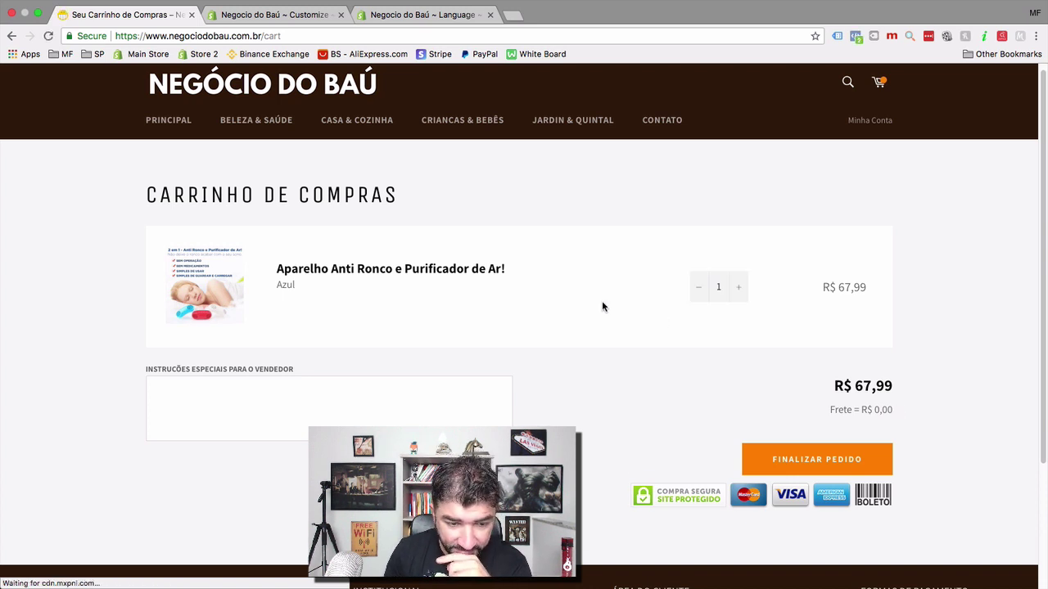
scroll(603, 303, down, 1)
scroll(602, 303, down, 1)
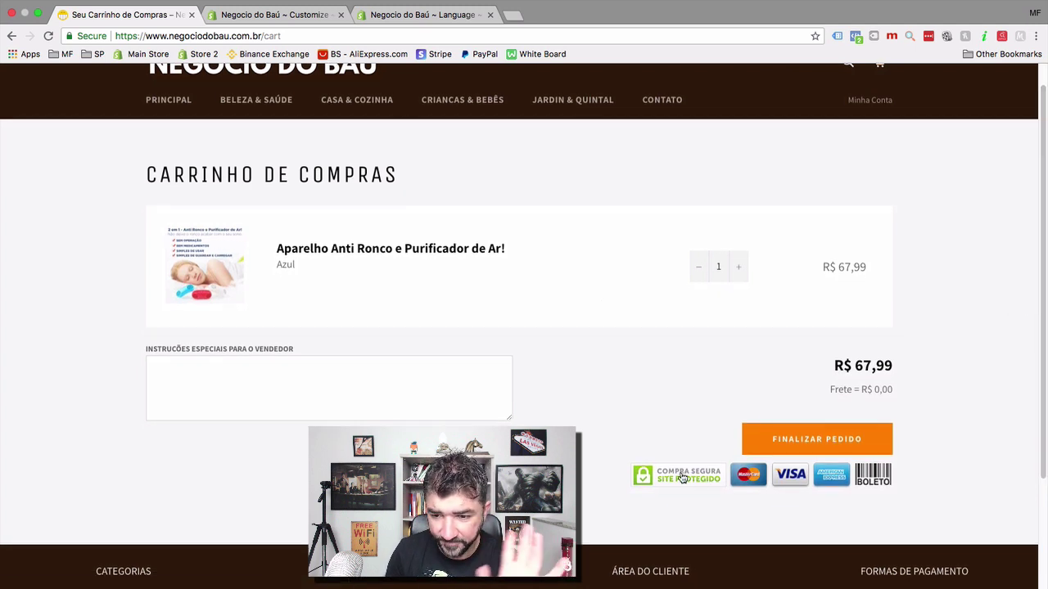
Cut the whole Shipping at checkout translation so it is empty, save, and reload the live cart to check it.
click(374, 15)
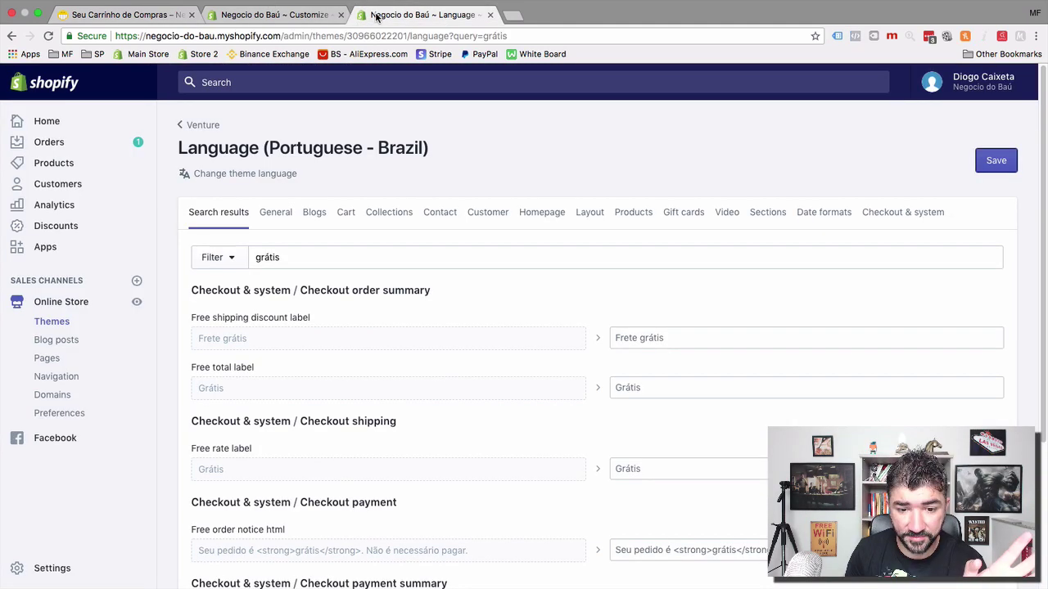
scroll(643, 296, down, 5)
click(690, 519)
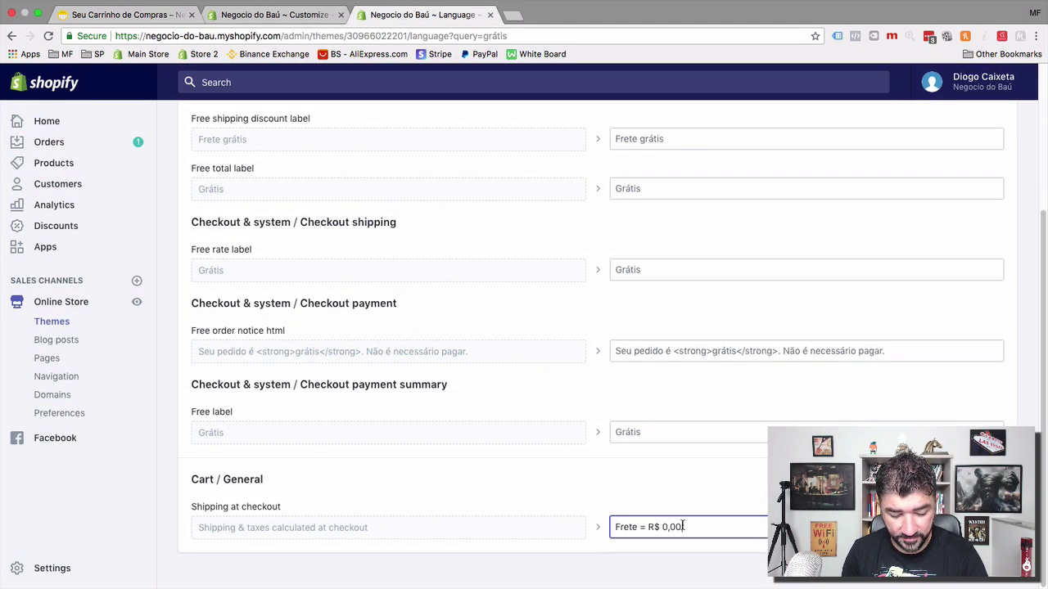
triple_click(690, 519)
key(super+c)
scroll(681, 524, up, 5)
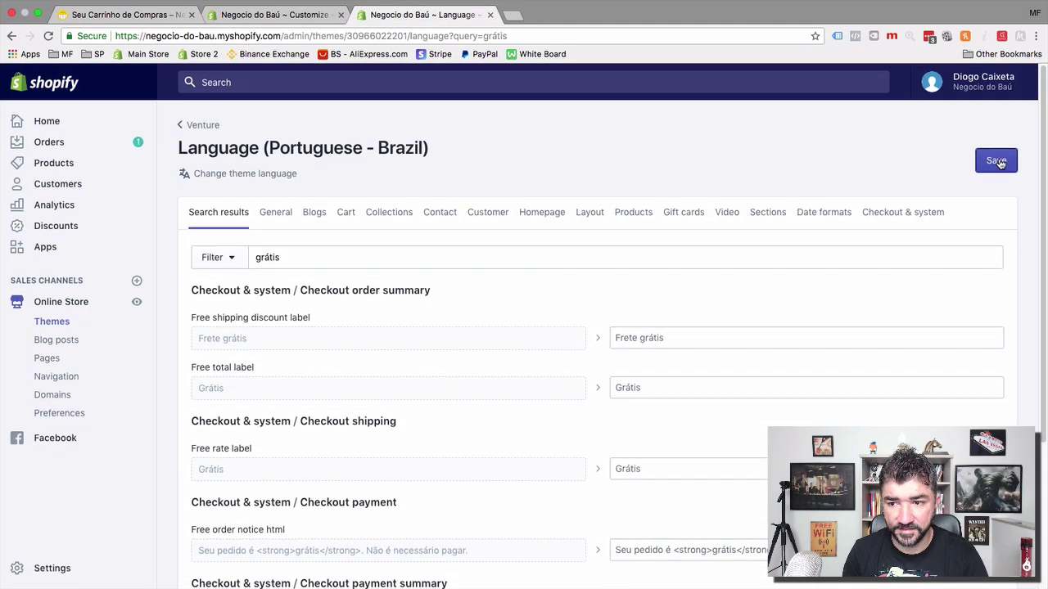
click(998, 161)
click(98, 16)
click(49, 35)
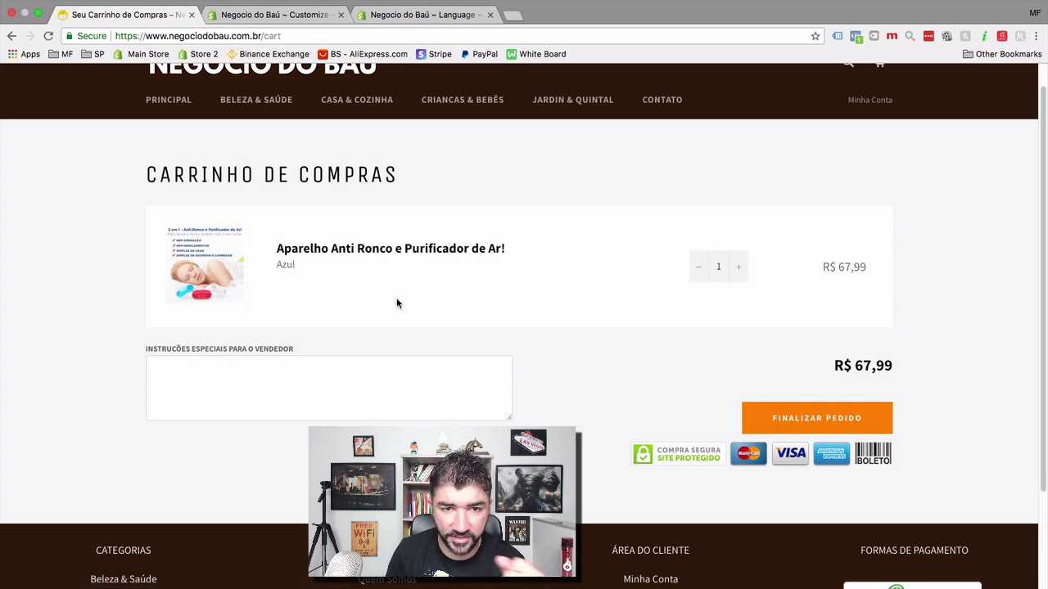
Paste "Frete = R$ 0,00" back into the Shipping at checkout translation, save, and reload the live cart.
click(400, 15)
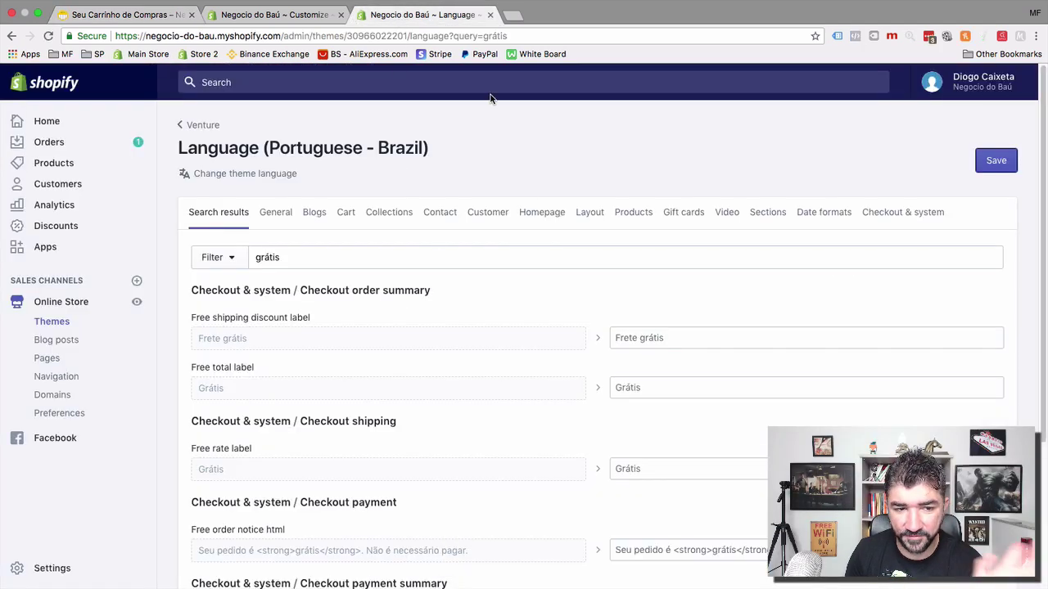
scroll(506, 183, down, 5)
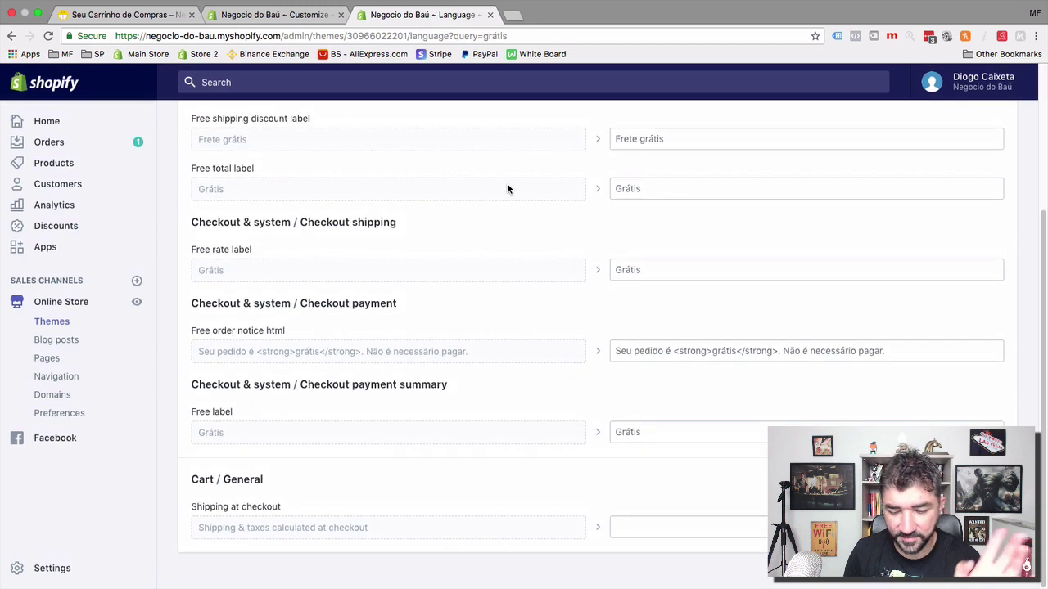
click(666, 532)
key(super+v)
scroll(666, 528, up, 5)
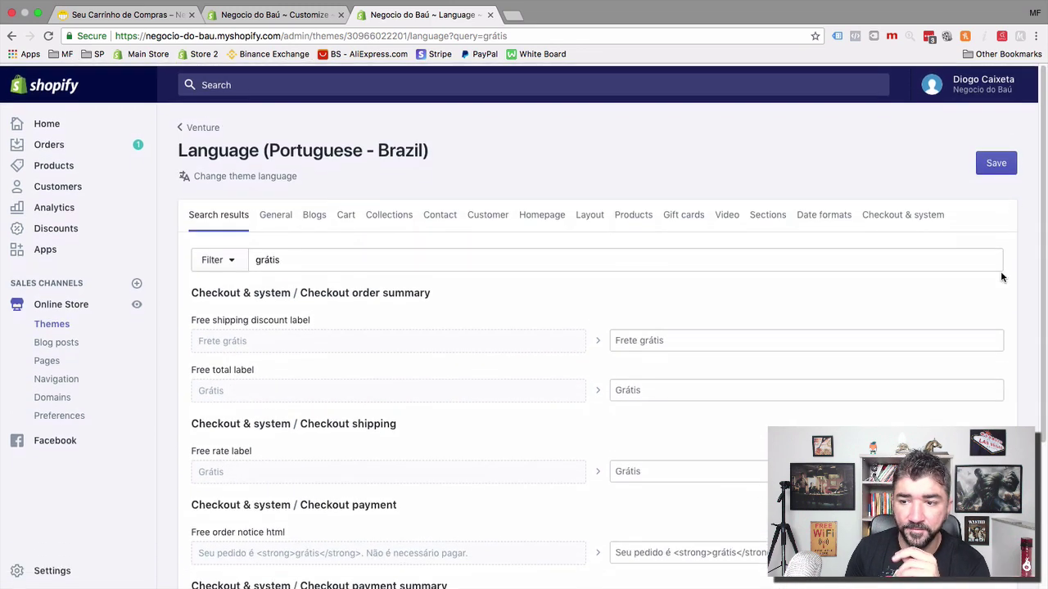
click(78, 14)
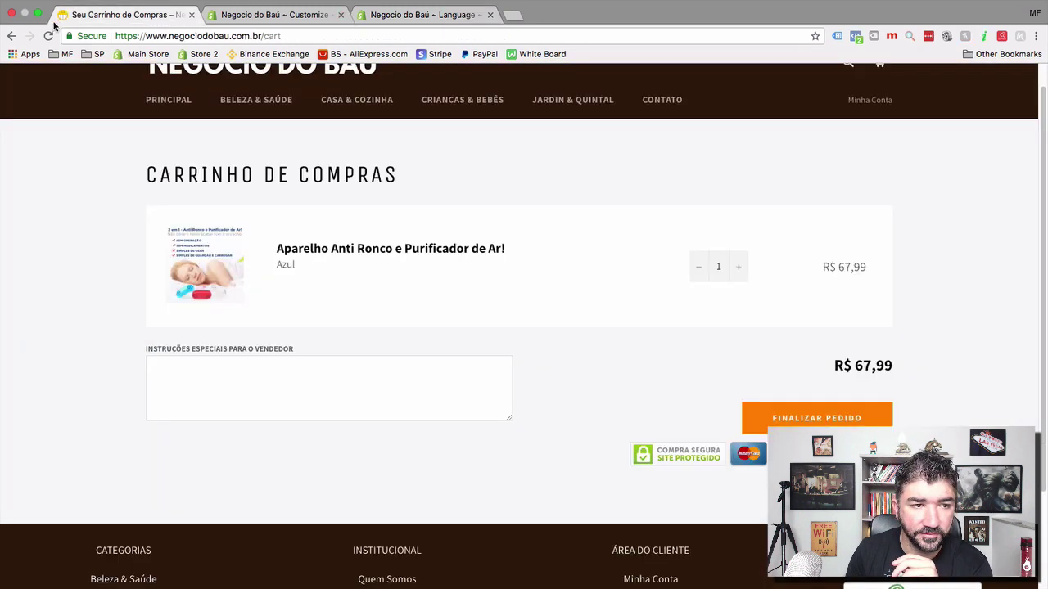
click(48, 36)
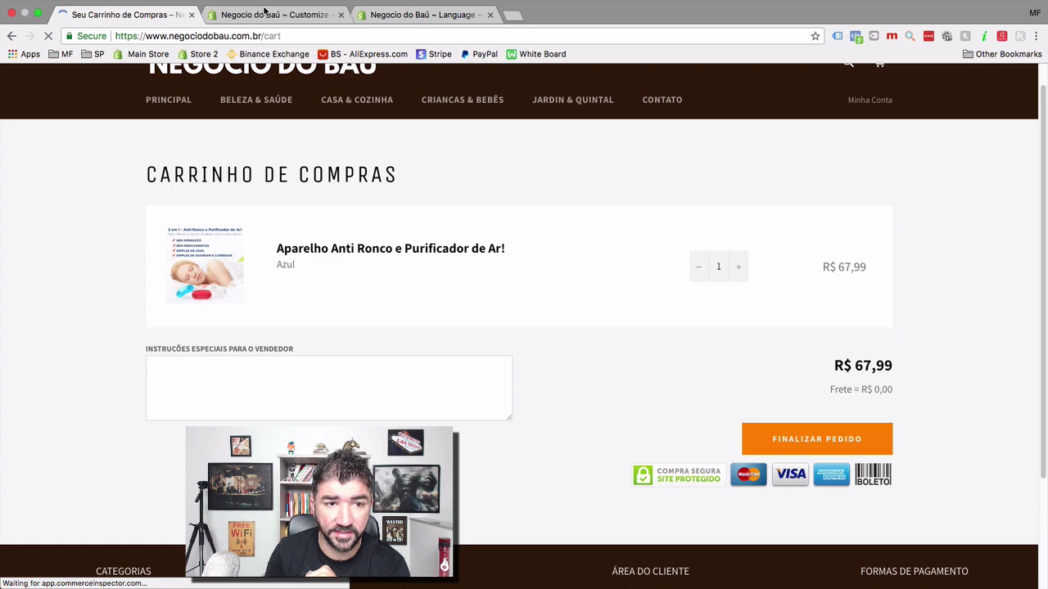
Switch the theme editor's cart preview to mobile view and examine the total, checkout buttons and payment badges.
click(264, 12)
click(579, 82)
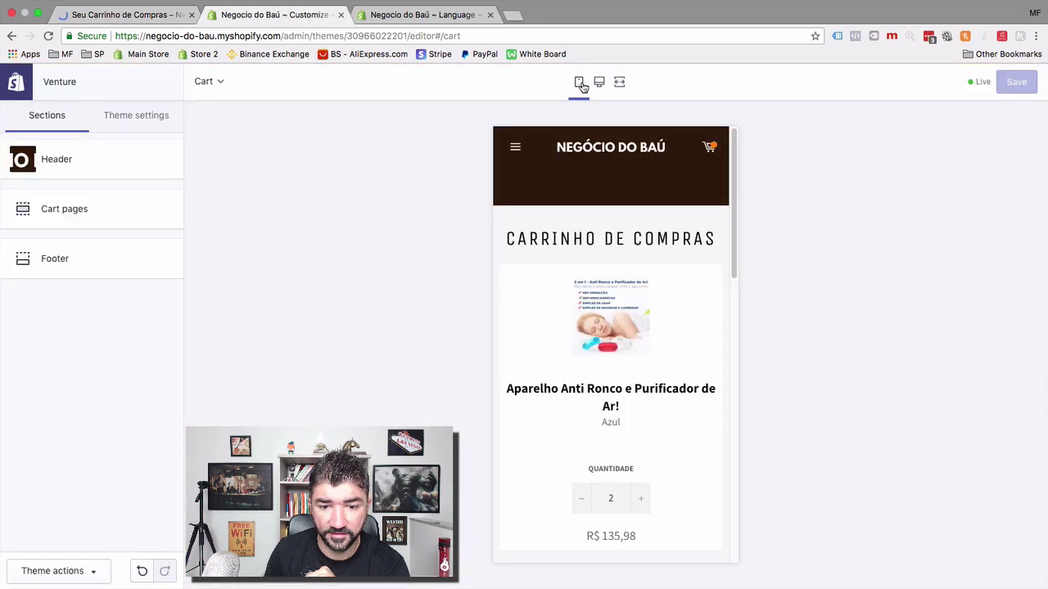
scroll(596, 279, down, 5)
scroll(596, 278, down, 5)
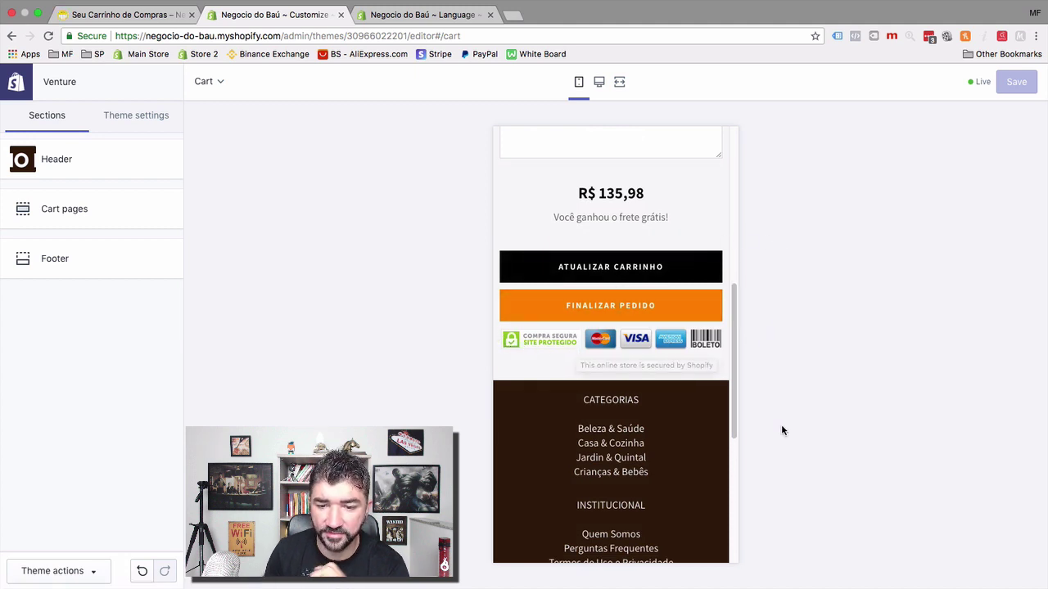
scroll(724, 398, up, 1)
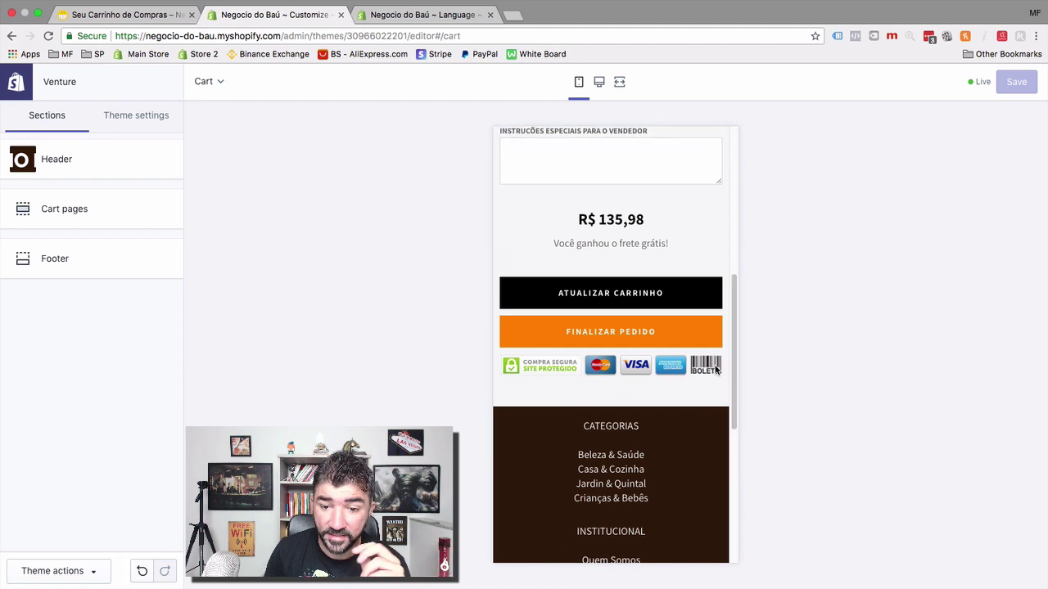
mouse_move(647, 566)
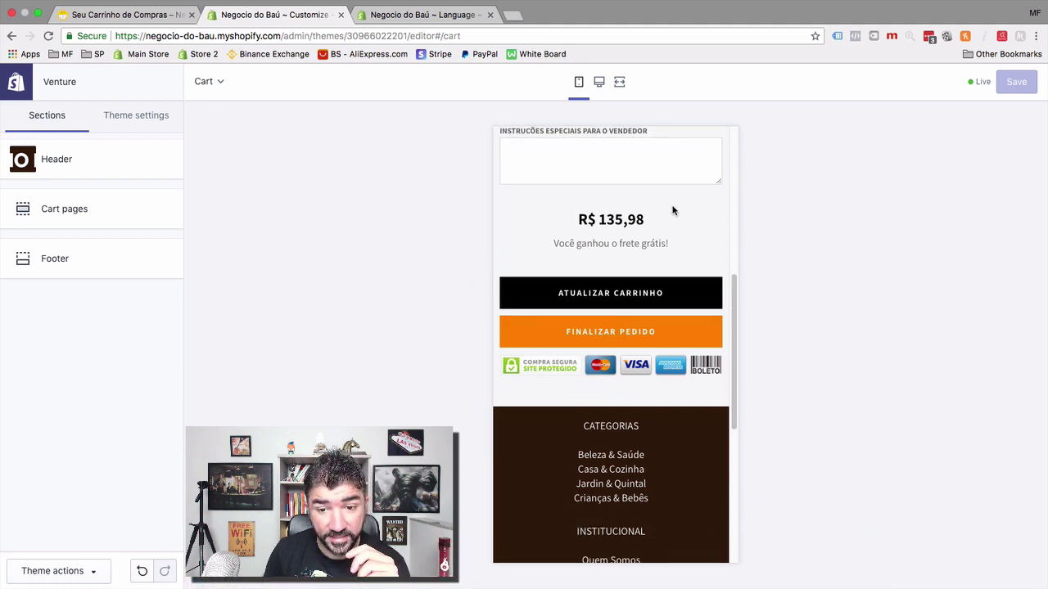
Examine the cart's mobile preview from header to payment badges, and switch the preview back to desktop.
scroll(673, 208, up, 5)
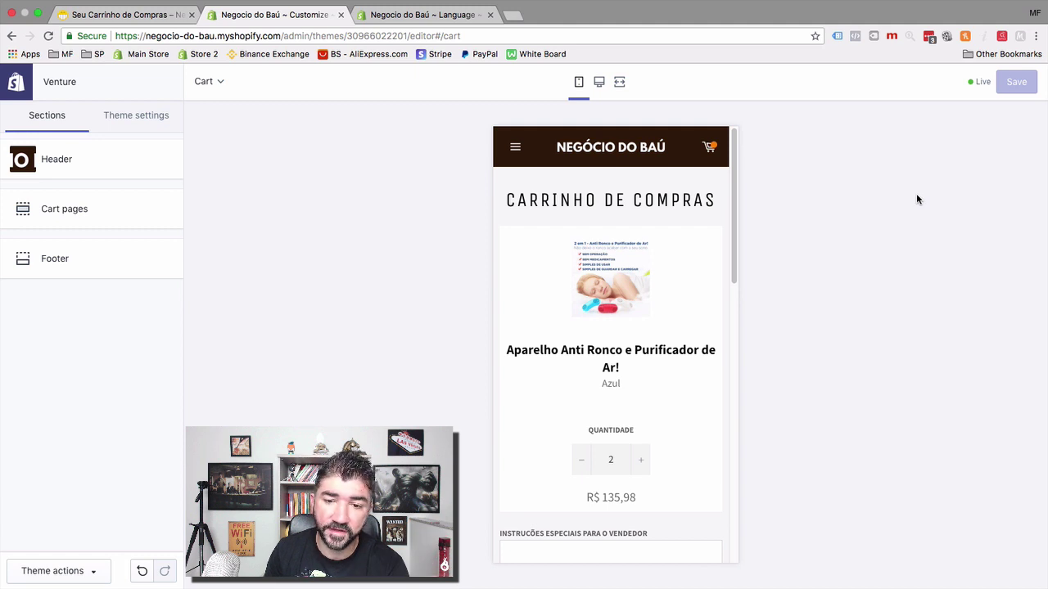
scroll(615, 347, down, 3)
scroll(615, 347, up, 3)
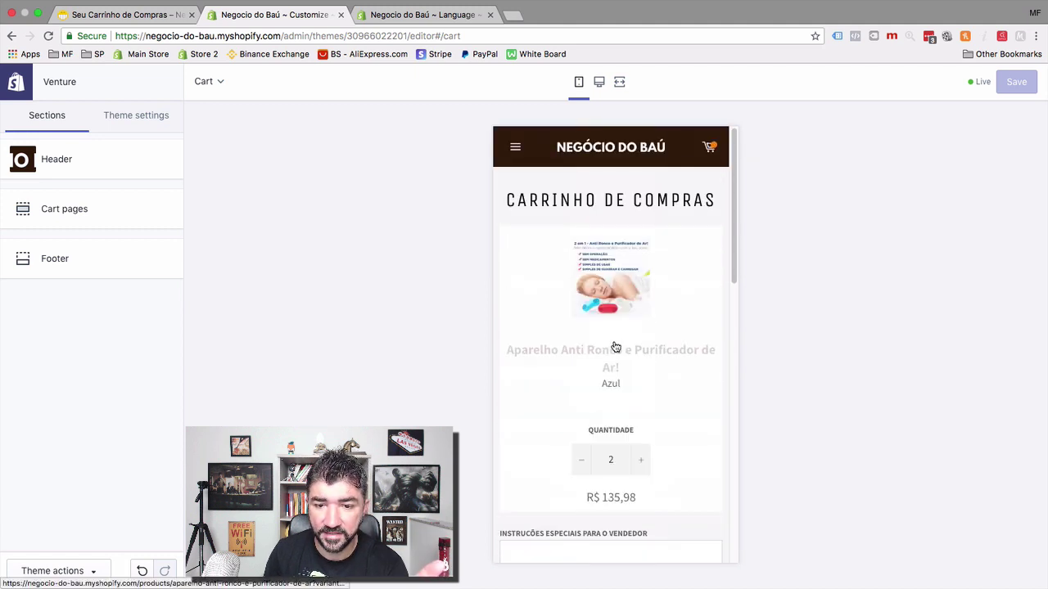
scroll(615, 347, down, 5)
scroll(615, 347, down, 3)
scroll(615, 347, up, 8)
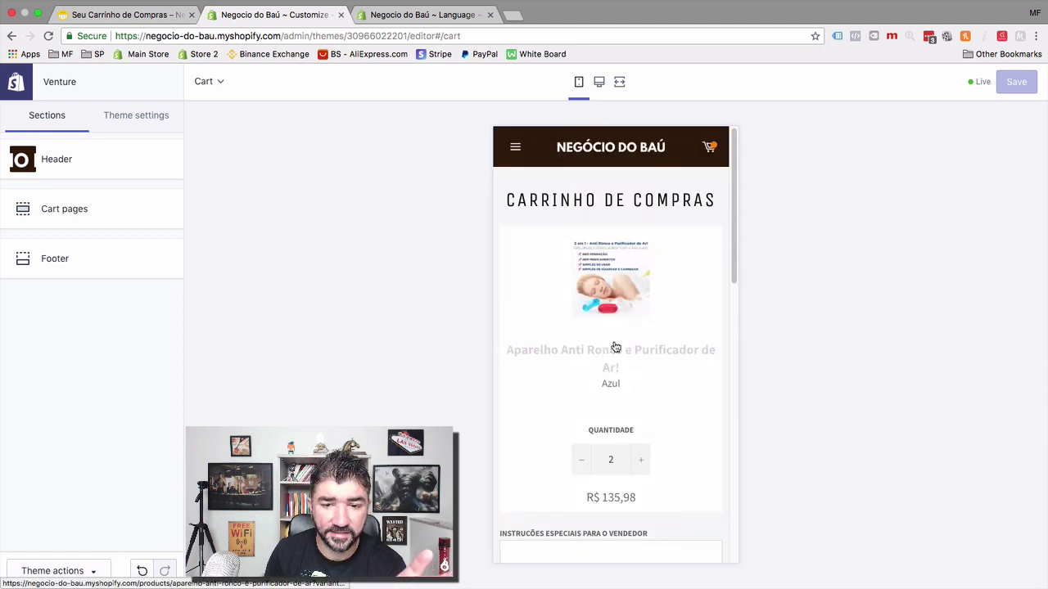
click(599, 83)
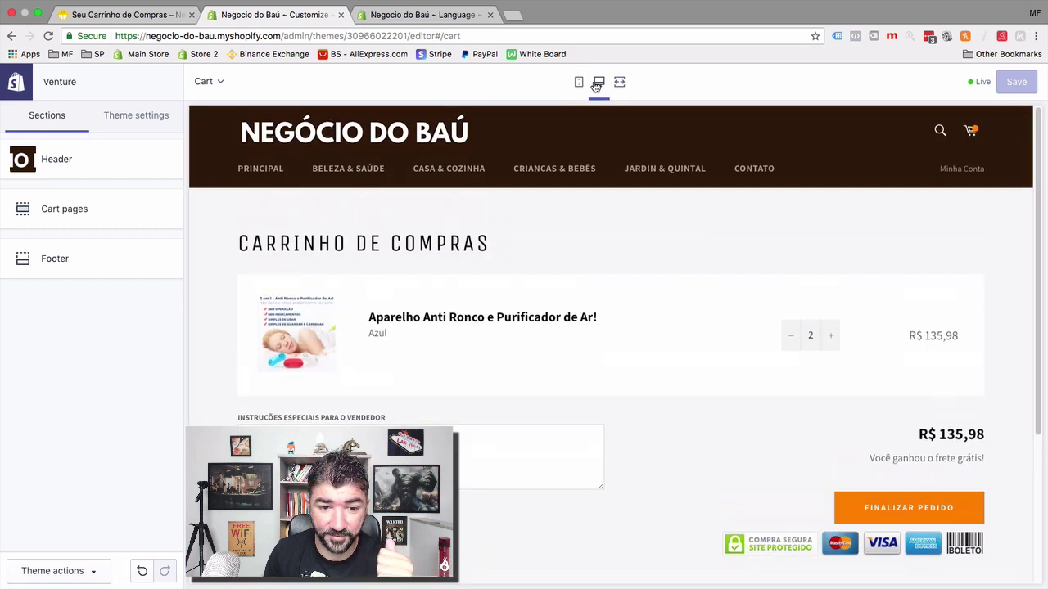
Return to the store's Themes page and open the code editor for the Venture theme.
click(375, 15)
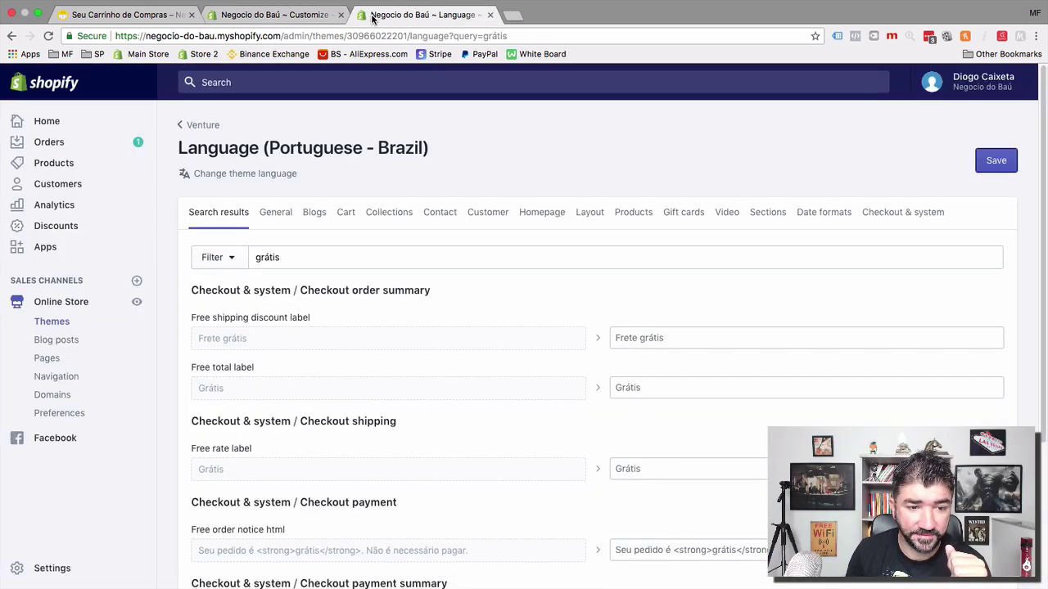
click(68, 302)
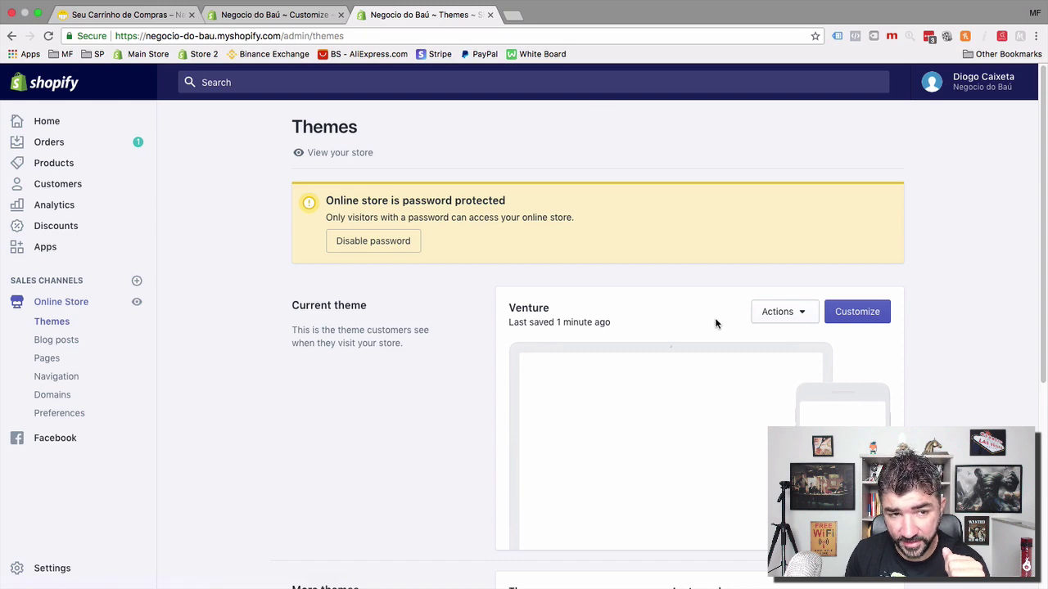
click(270, 14)
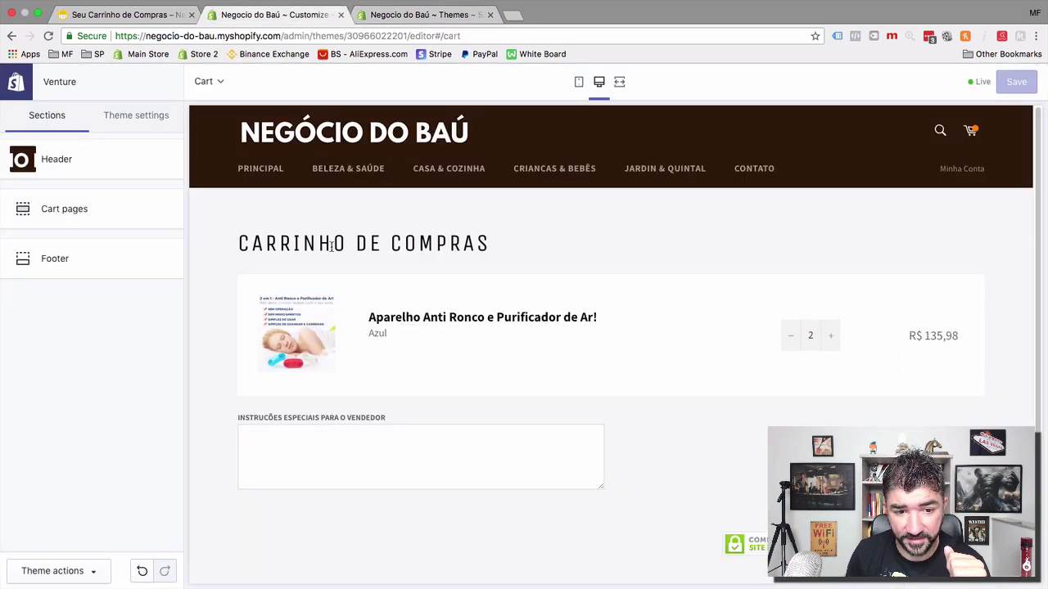
click(426, 13)
click(796, 316)
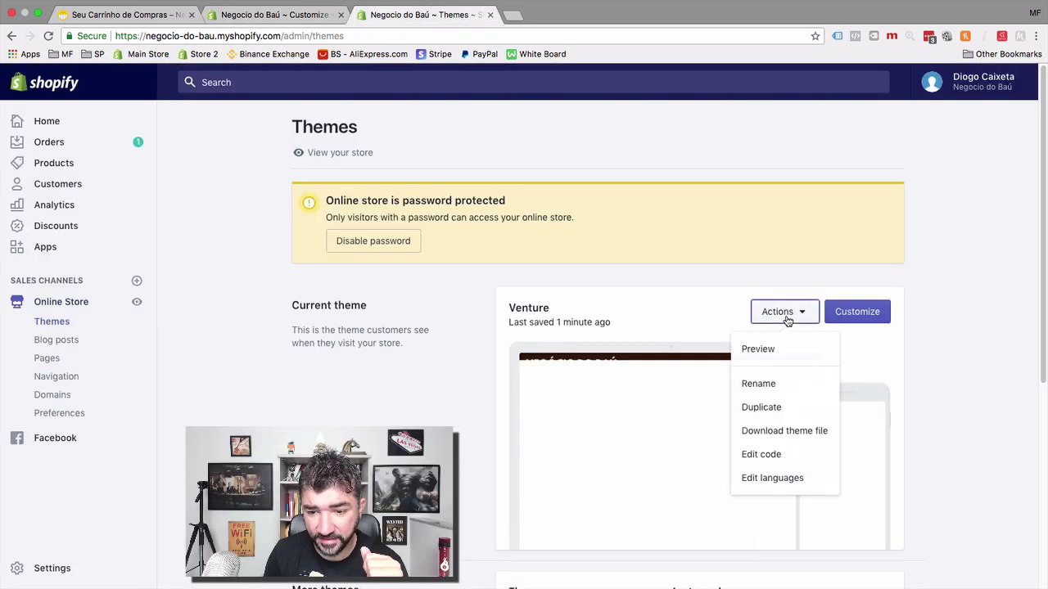
click(779, 456)
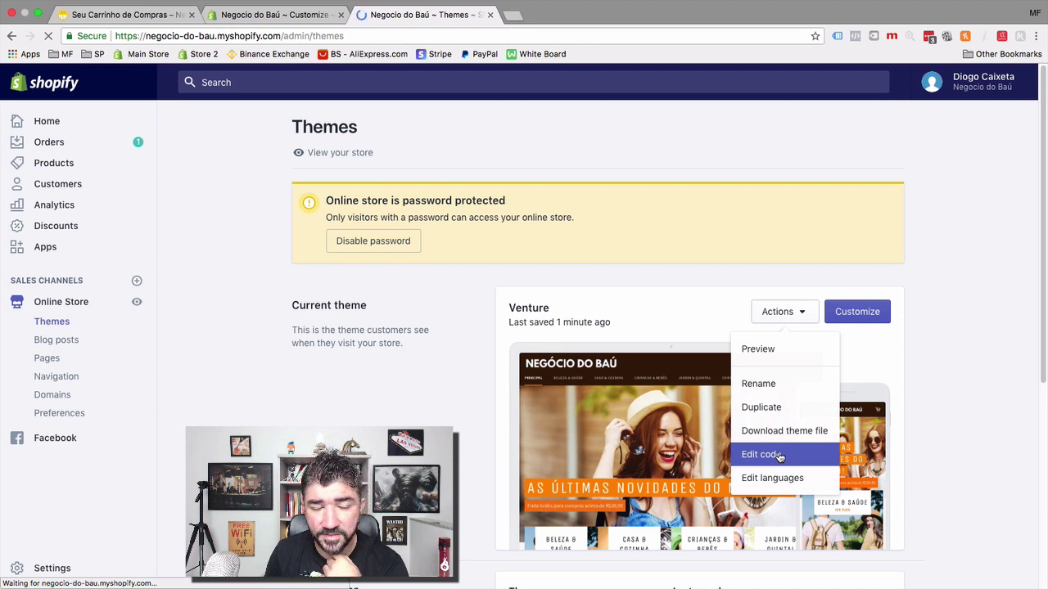
Look over the live store's cart page, including the payment badges under the checkout button and the footer.
click(123, 14)
scroll(104, 142, up, 1)
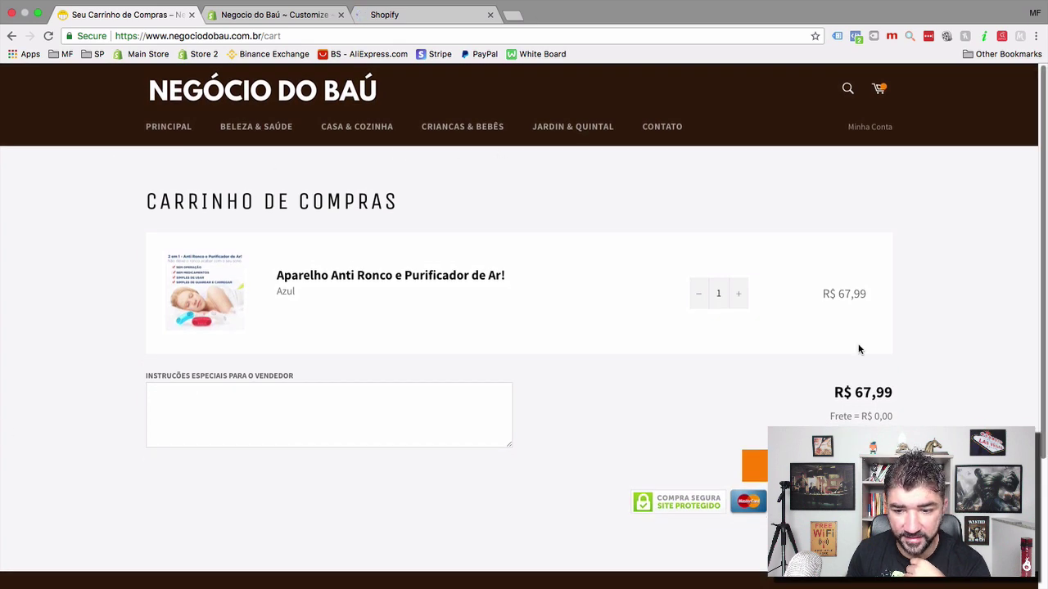
scroll(47, 370, down, 5)
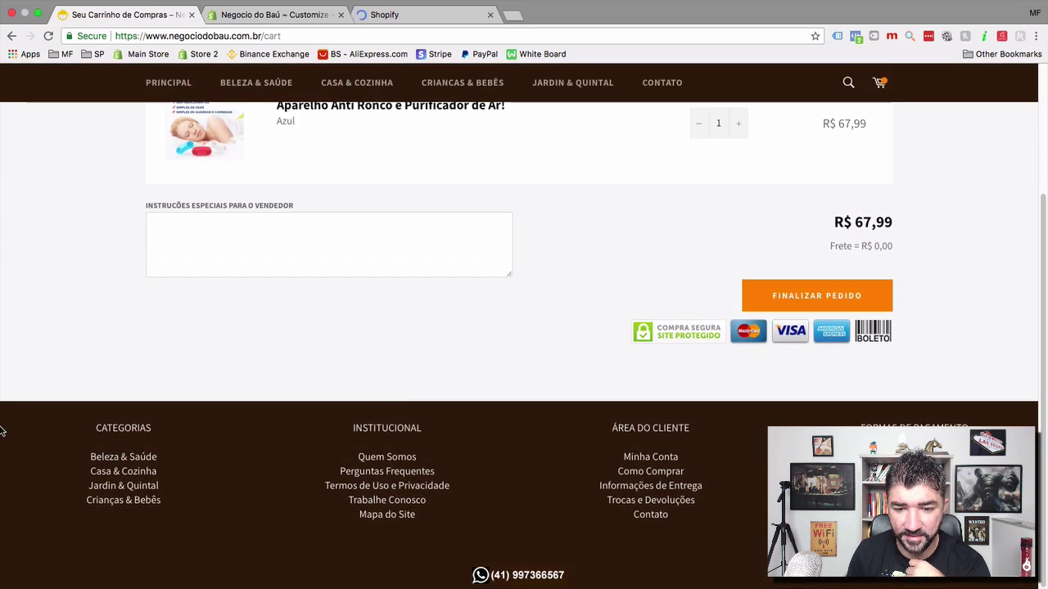
scroll(16, 430, up, 5)
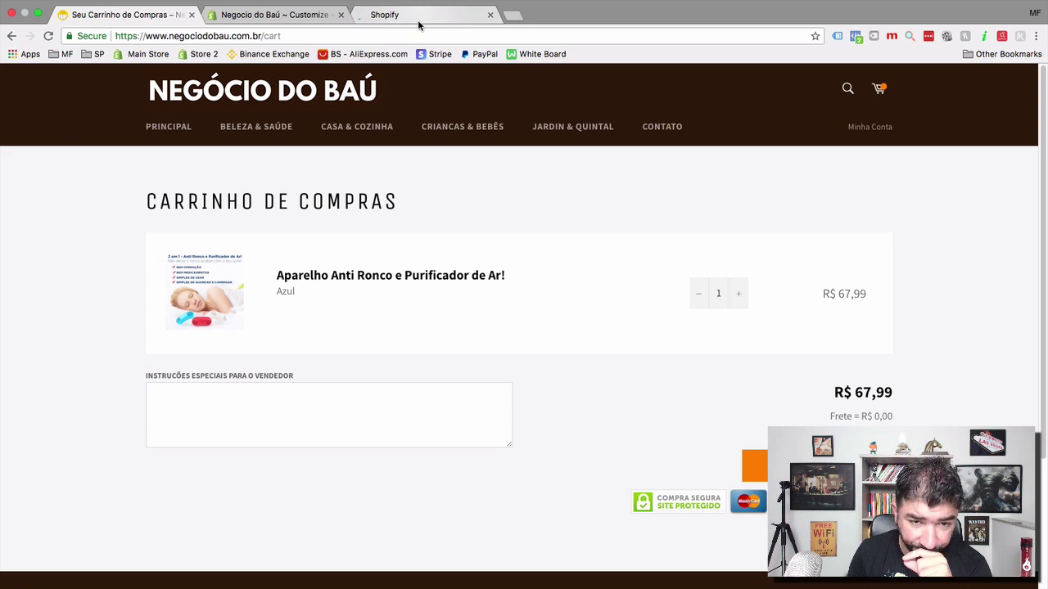
In the theme's code editor, collapse the Layout and Templates folders and look through the Sections files.
click(418, 24)
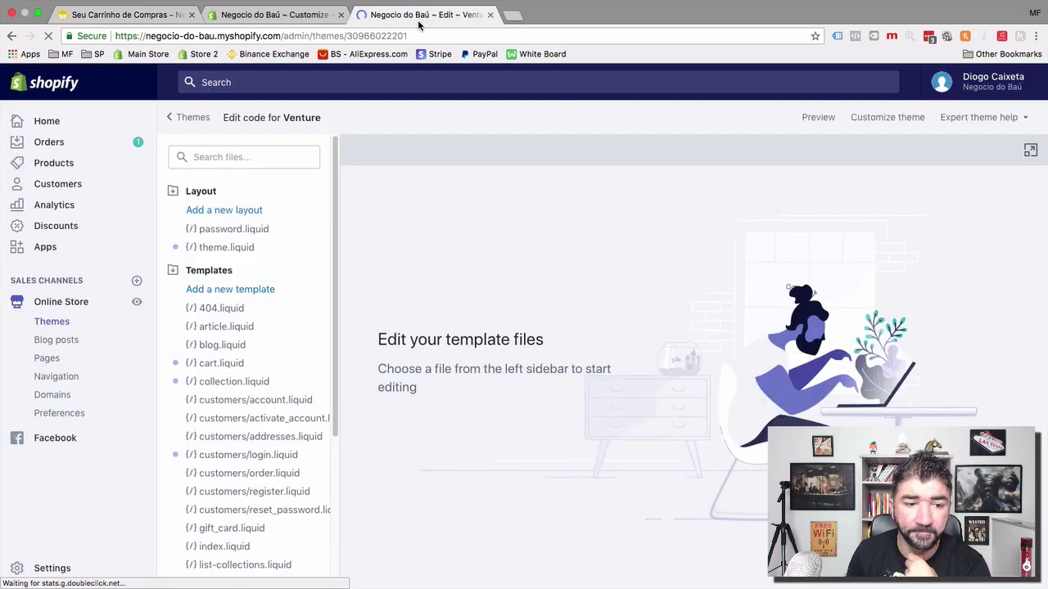
click(172, 191)
click(173, 215)
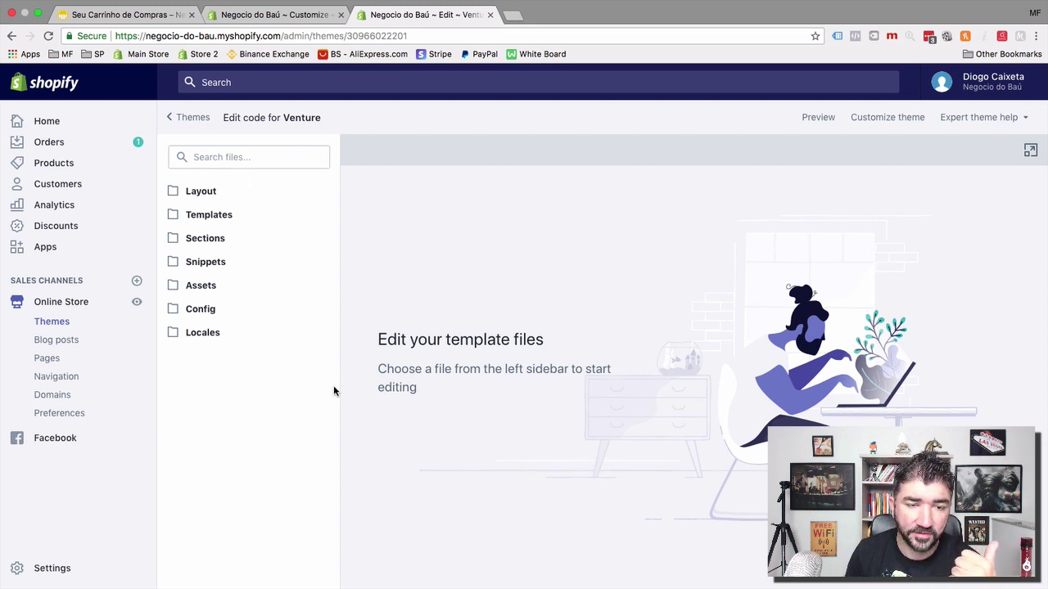
click(175, 239)
scroll(235, 316, down, 3)
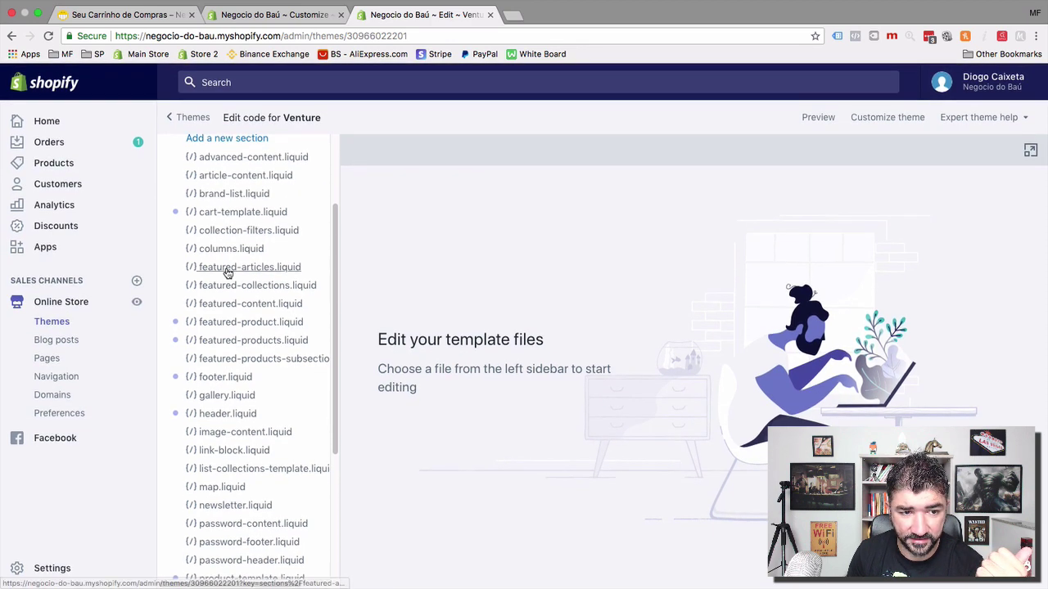
scroll(225, 270, up, 3)
click(173, 241)
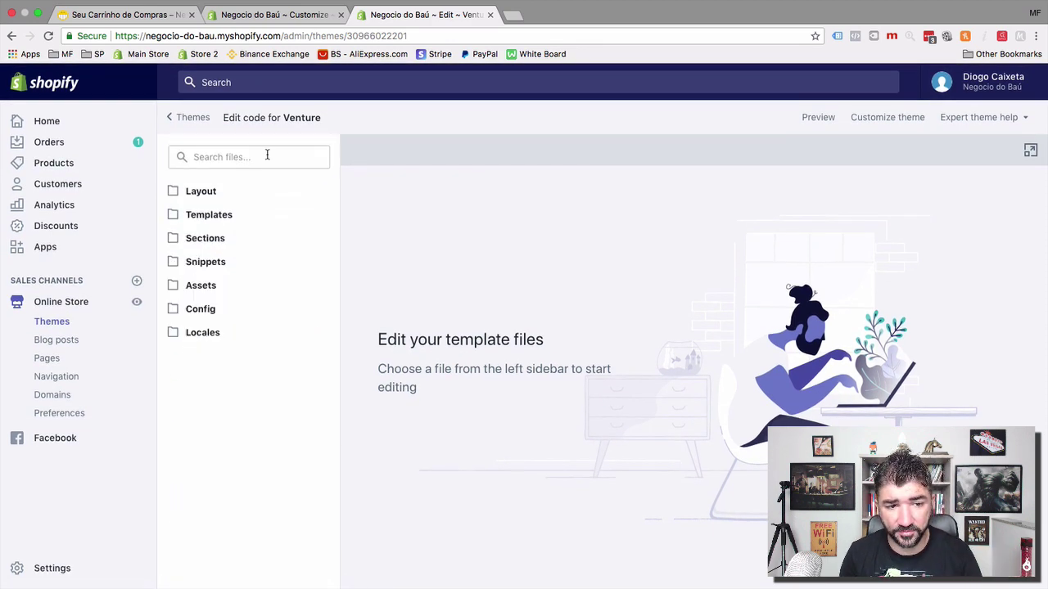
Filter the theme files by "cart" and open the cart-template.liquid section.
click(267, 156)
text(cart)
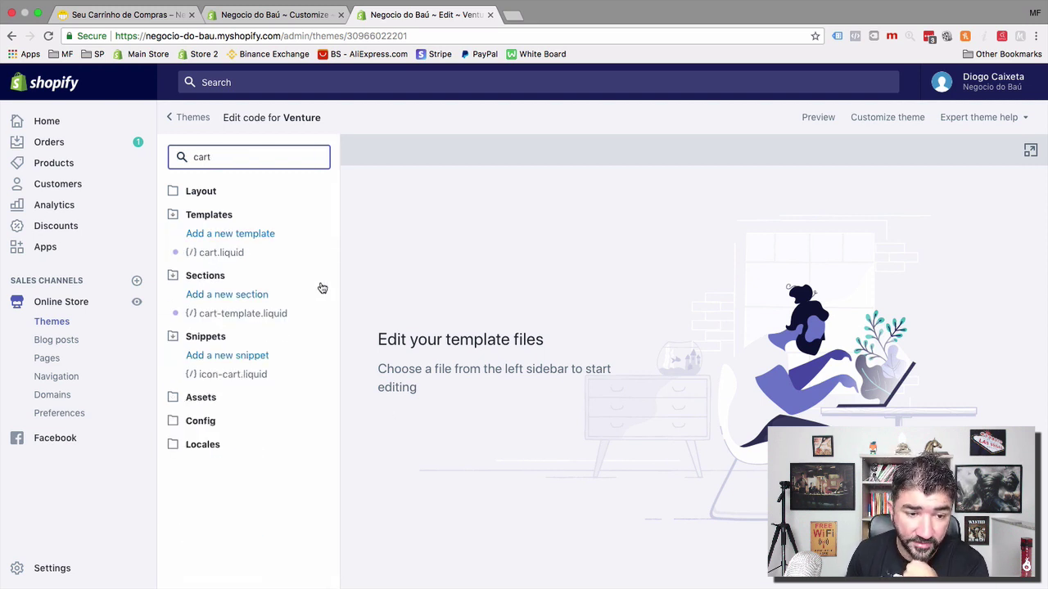
click(256, 314)
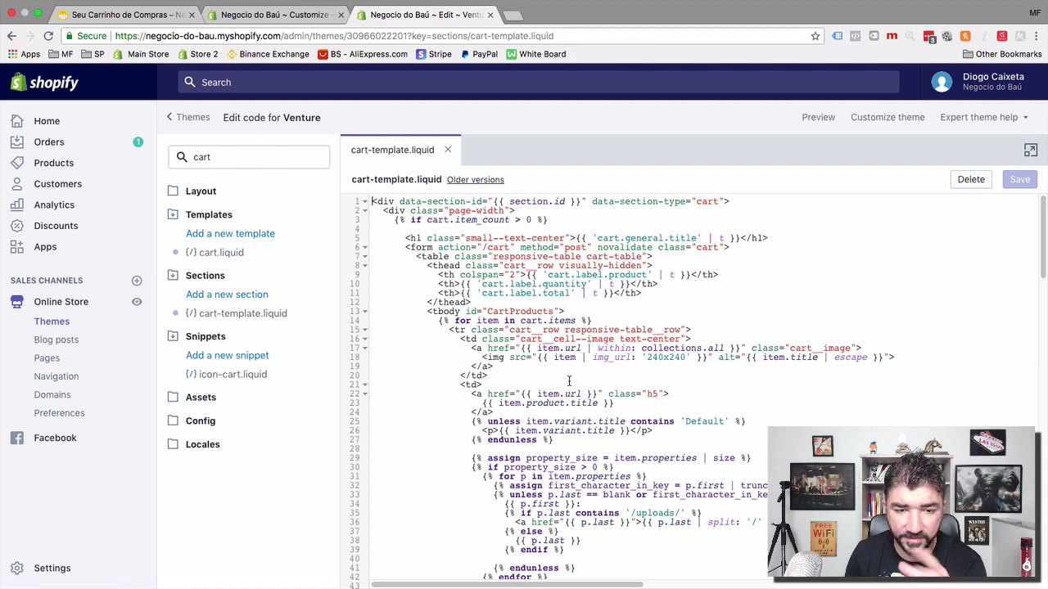
Look through cart-template.liquid to its end and select the custom page-width block after the endschema tag.
scroll(569, 381, down, 3)
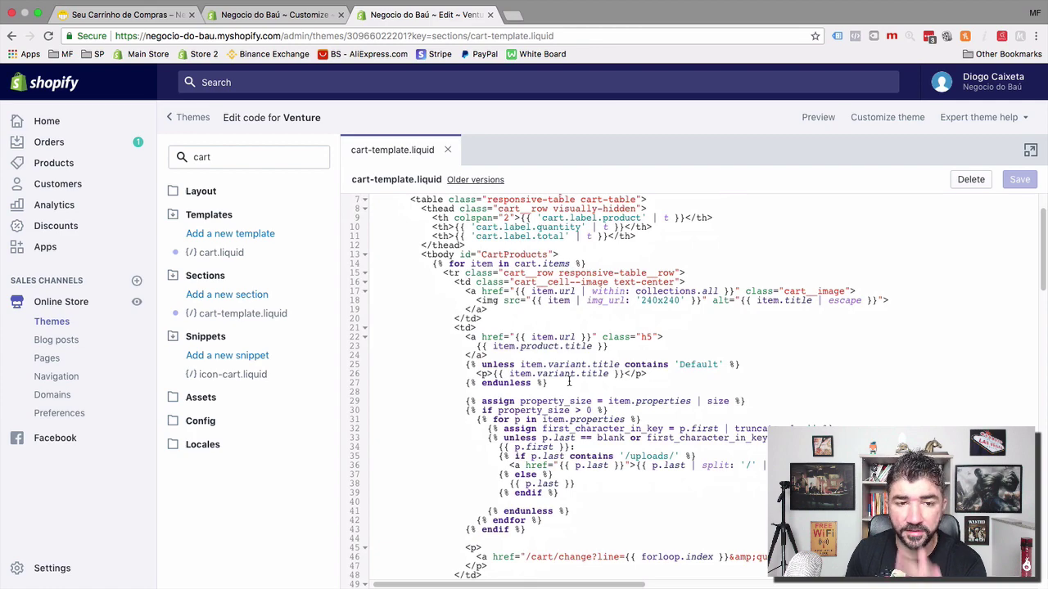
scroll(569, 381, down, 20)
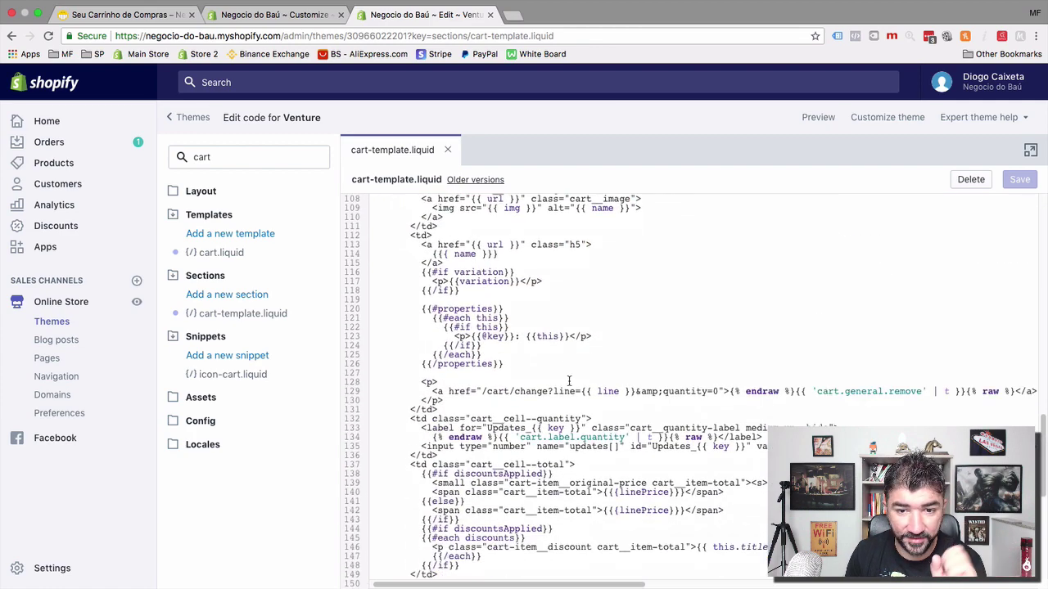
scroll(569, 380, down, 6)
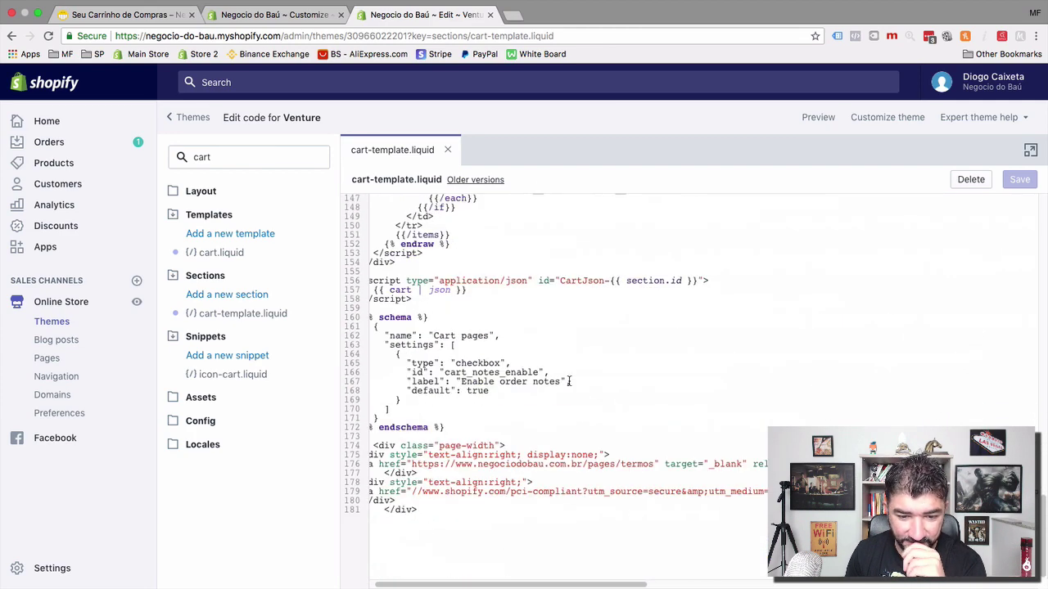
scroll(571, 380, left, 1)
scroll(508, 442, up, 2)
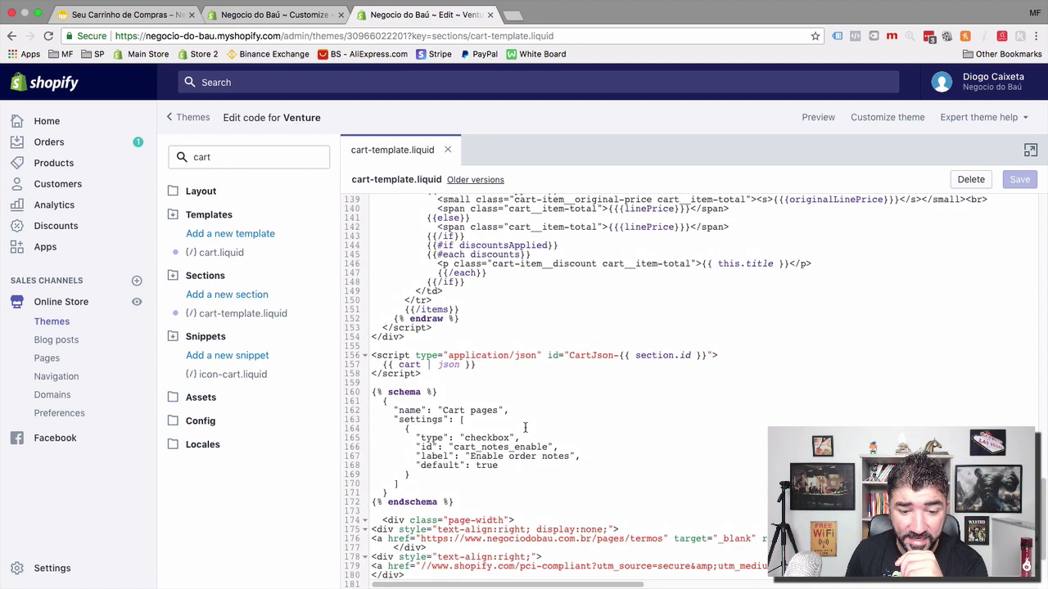
scroll(470, 530, down, 2)
drag(470, 514, 371, 445)
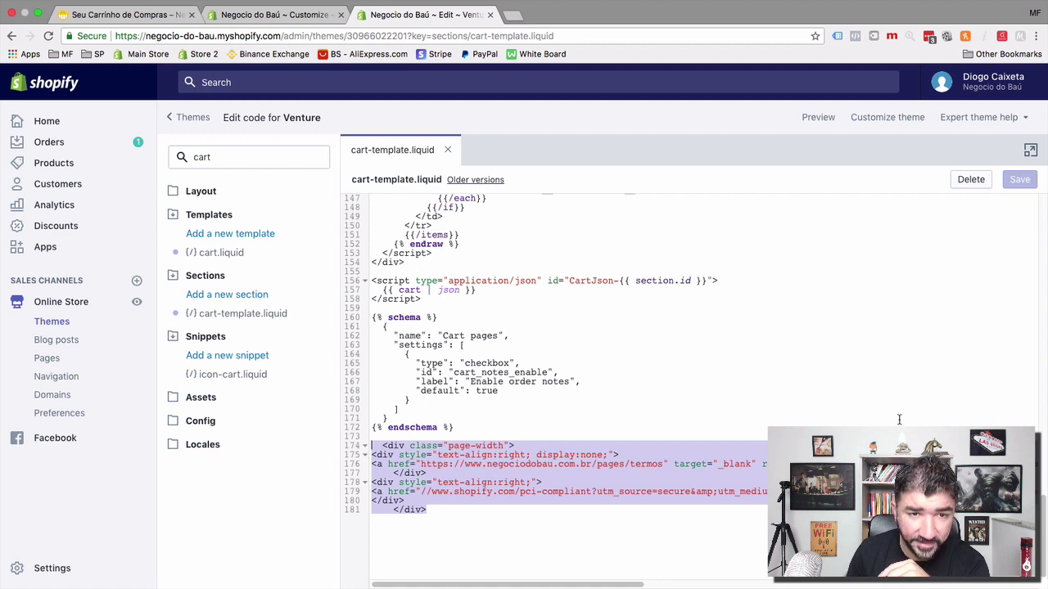
Check the badges in the cart preview, then examine the block's terms link, Shopify security link and security seal image address.
click(296, 20)
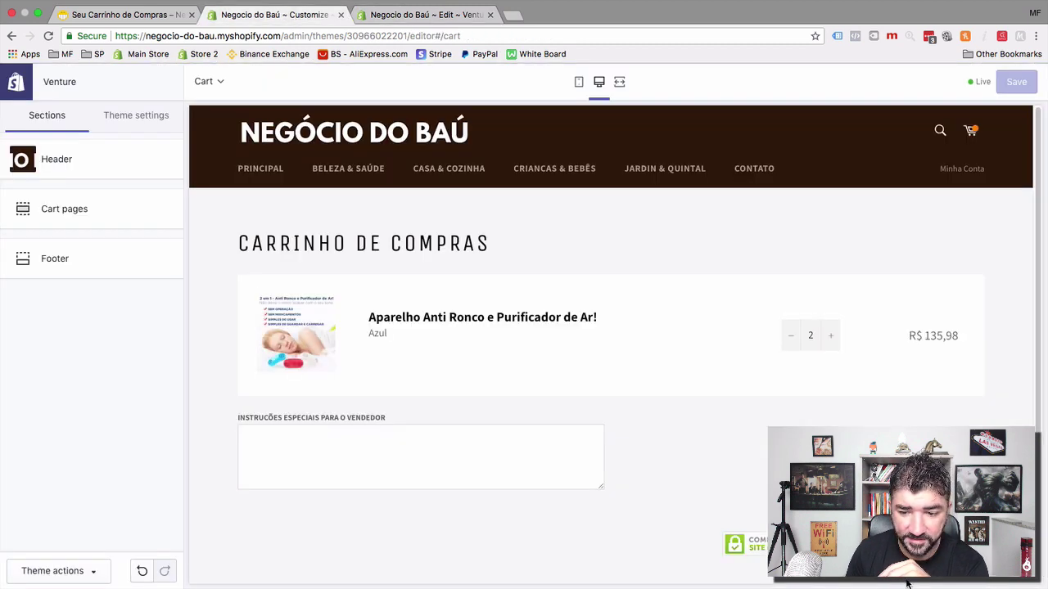
click(401, 15)
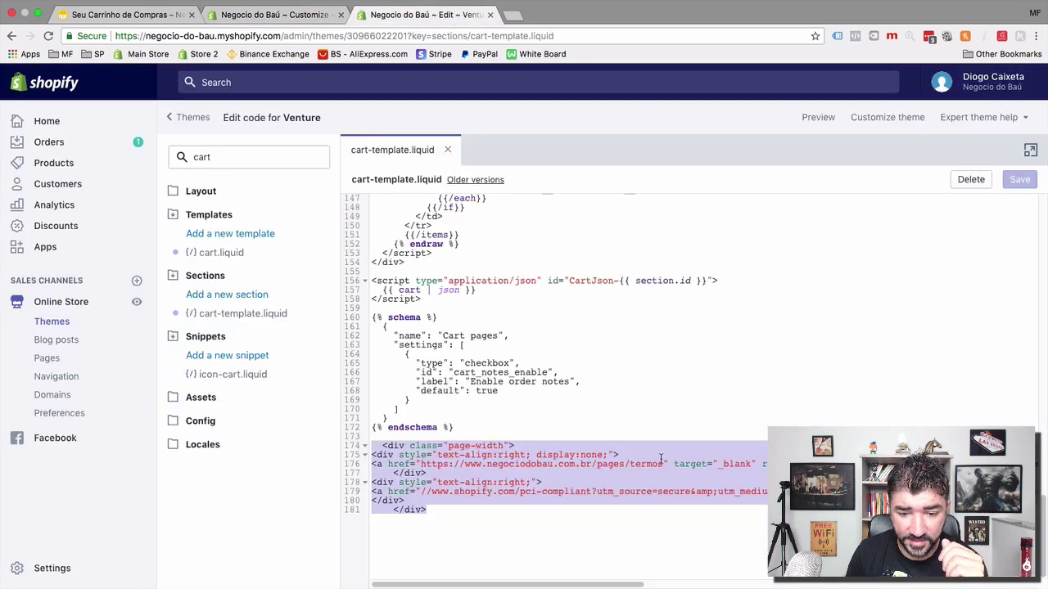
click(637, 486)
scroll(672, 496, right, 10)
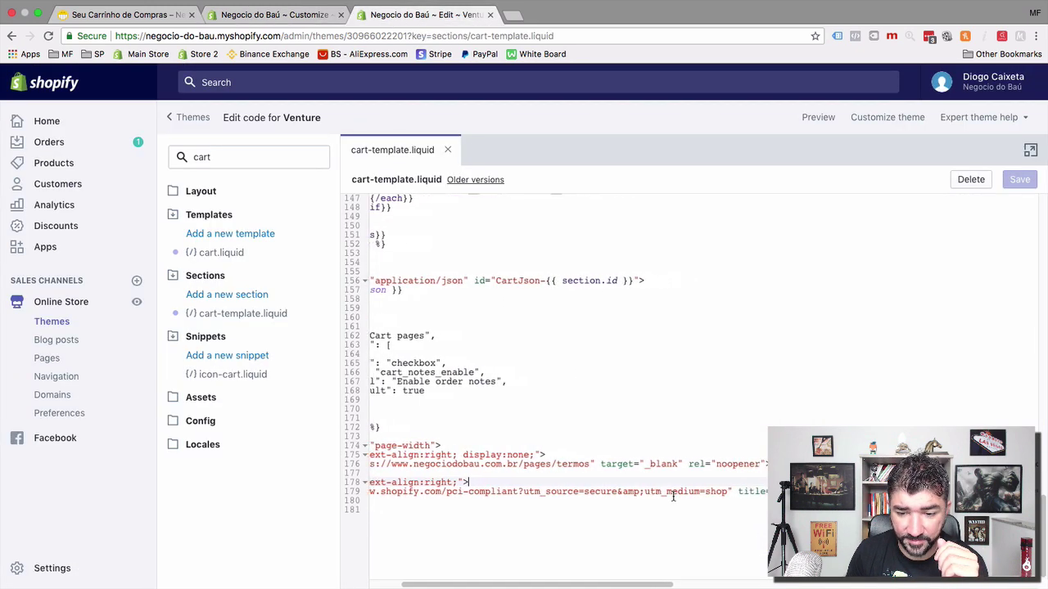
scroll(673, 495, right, 3)
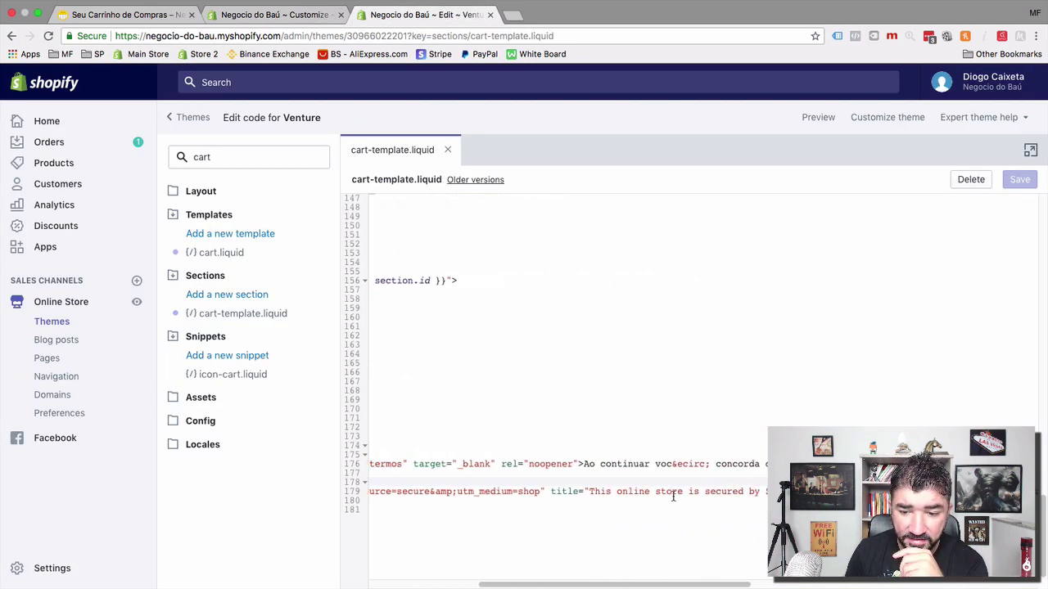
scroll(749, 511, right, 15)
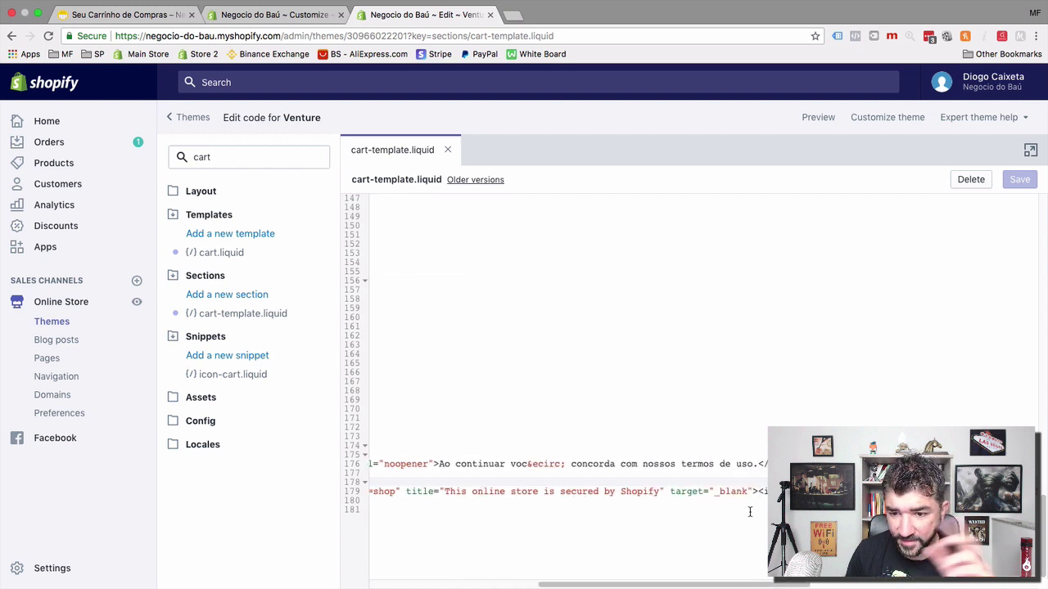
scroll(748, 511, right, 3)
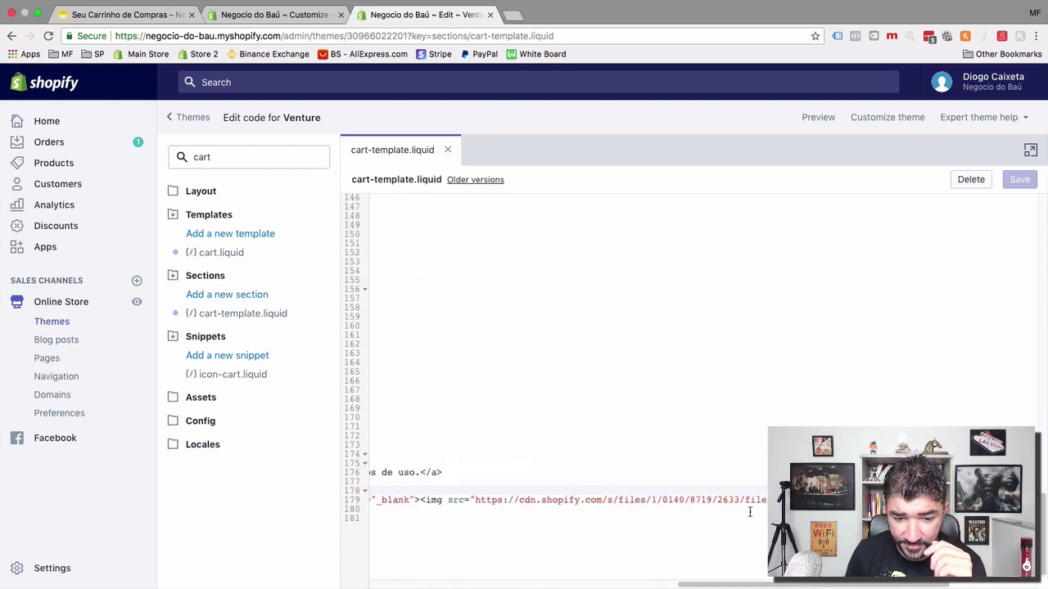
drag(477, 500, 778, 512)
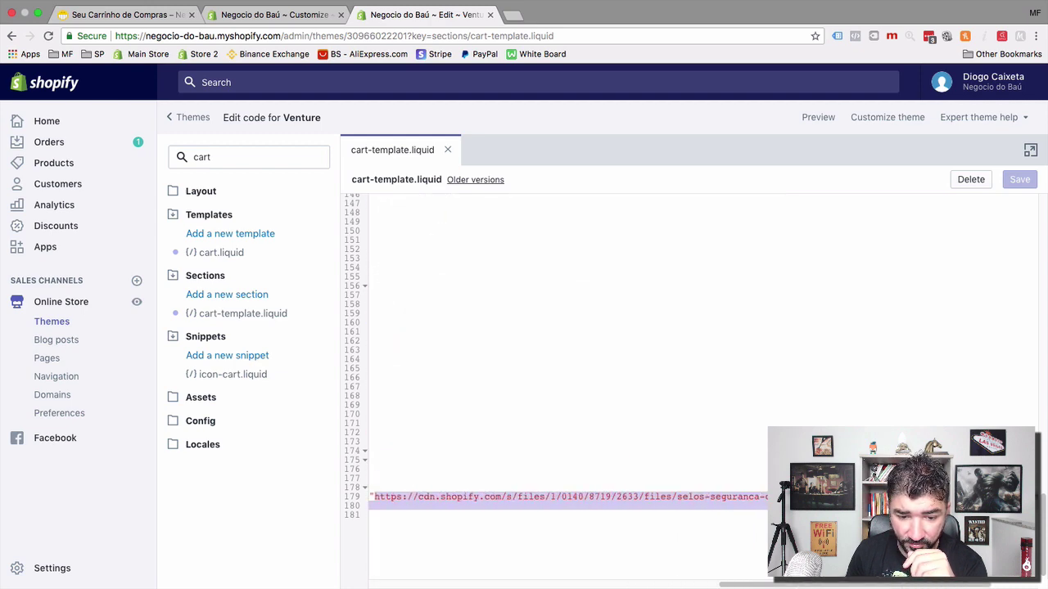
key(super+v)
scroll(499, 494, left, 10)
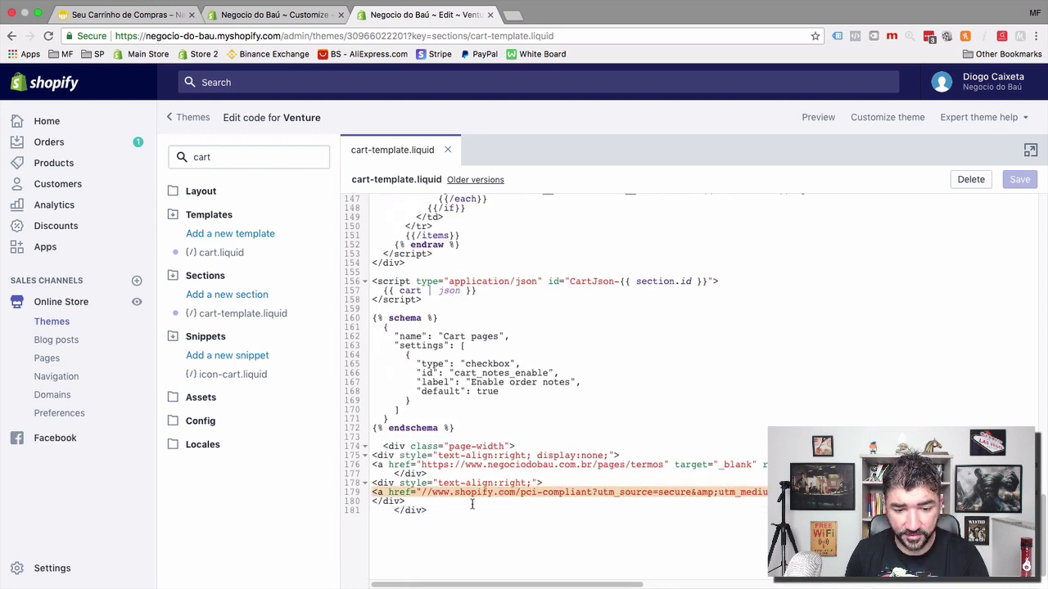
Delete the whole page-width block with the terms and security seal code after endschema, and save cart-template.liquid.
drag(430, 510, 352, 442)
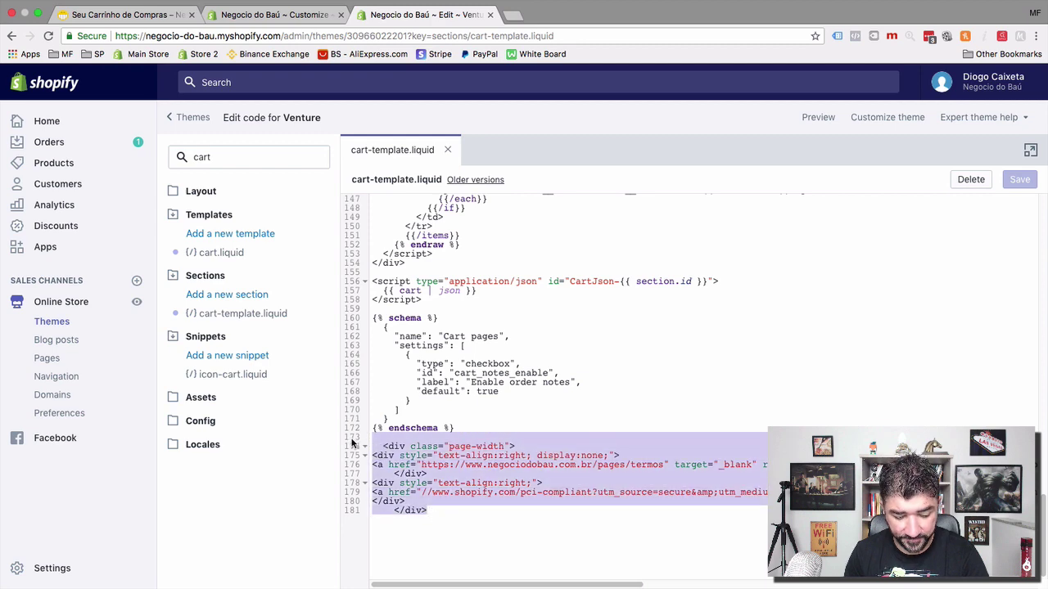
key(BackSpace)
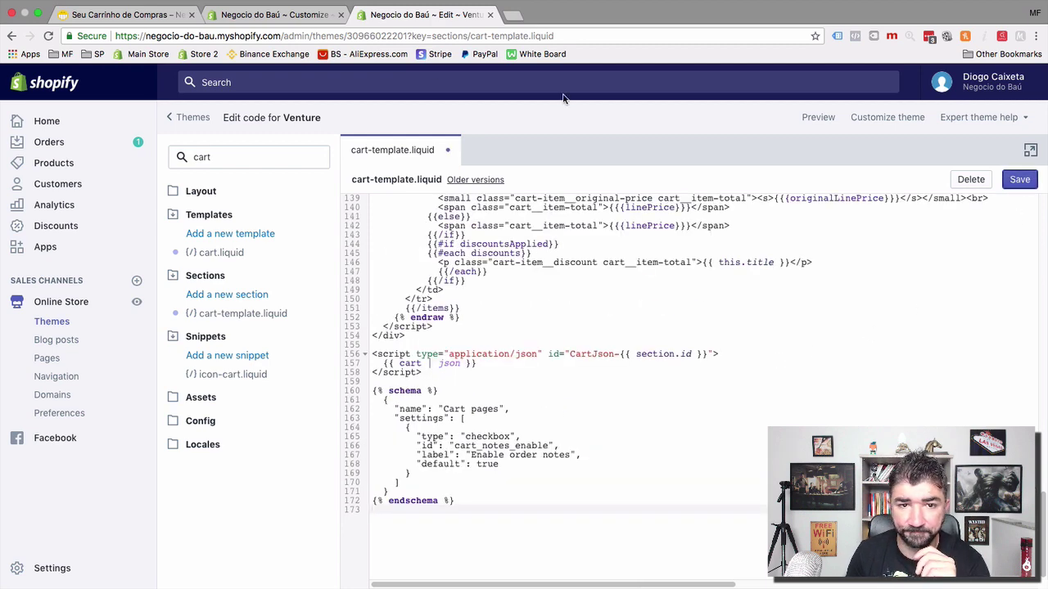
key(super+s)
Reload the theme editor's cart preview and the live store's cart page to check the badge area.
click(274, 14)
click(48, 36)
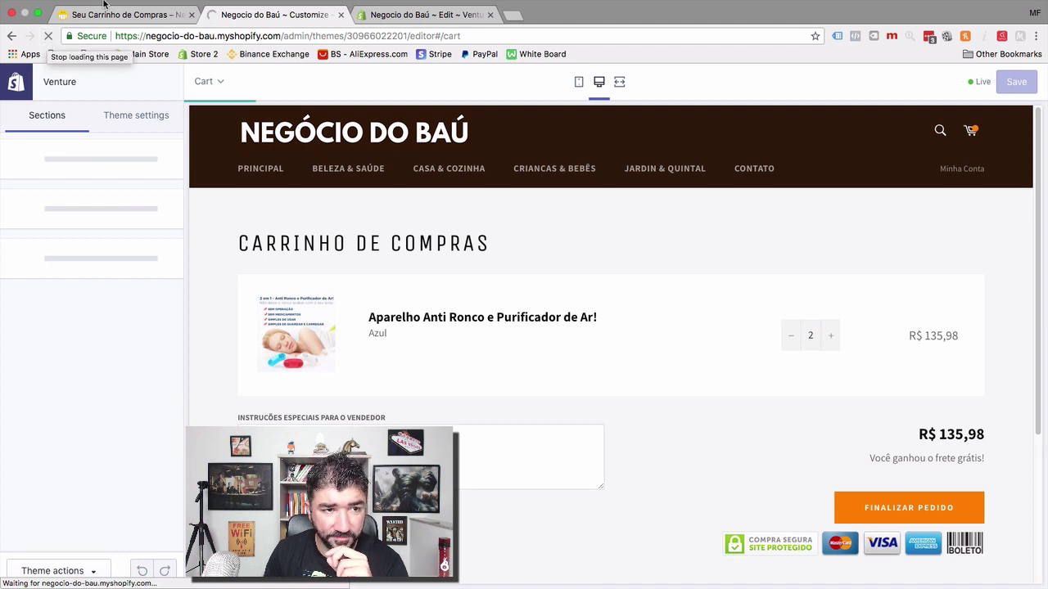
click(69, 31)
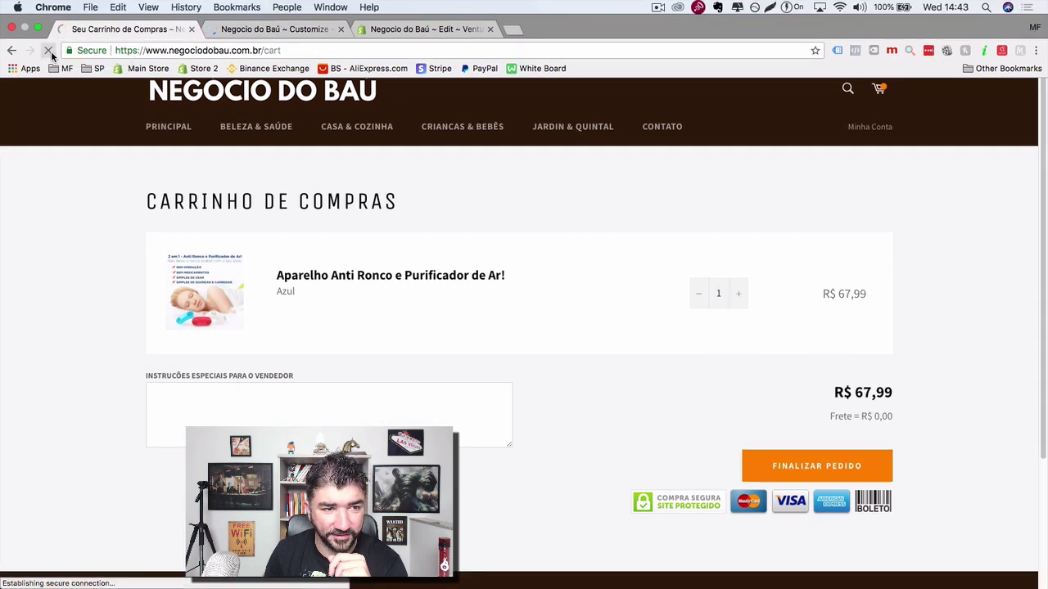
Paste the page-width block with the terms and security seal code back after the endschema tag in cart-template.liquid.
click(245, 30)
click(126, 33)
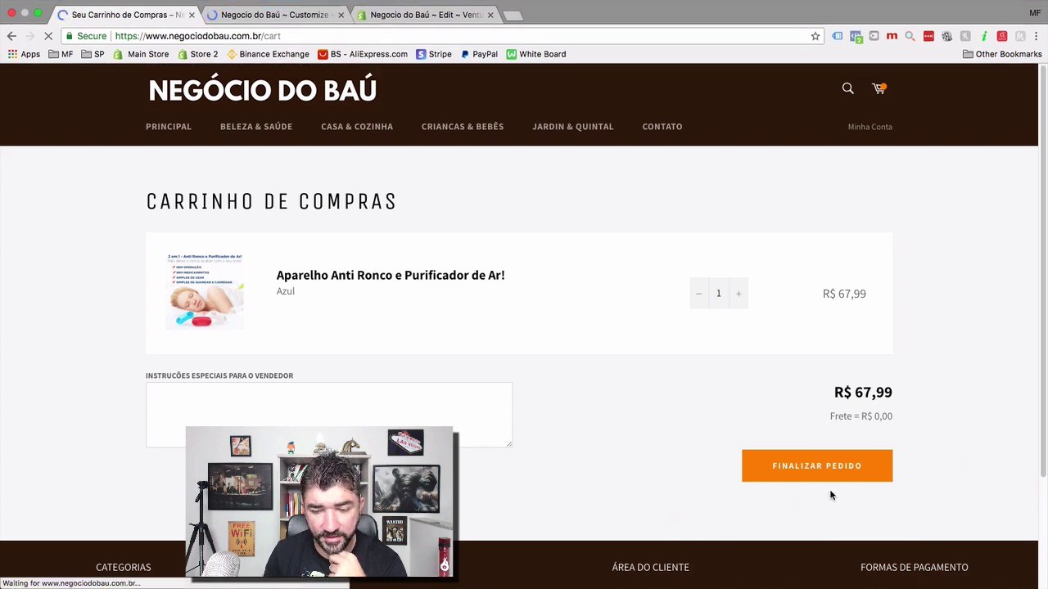
click(413, 14)
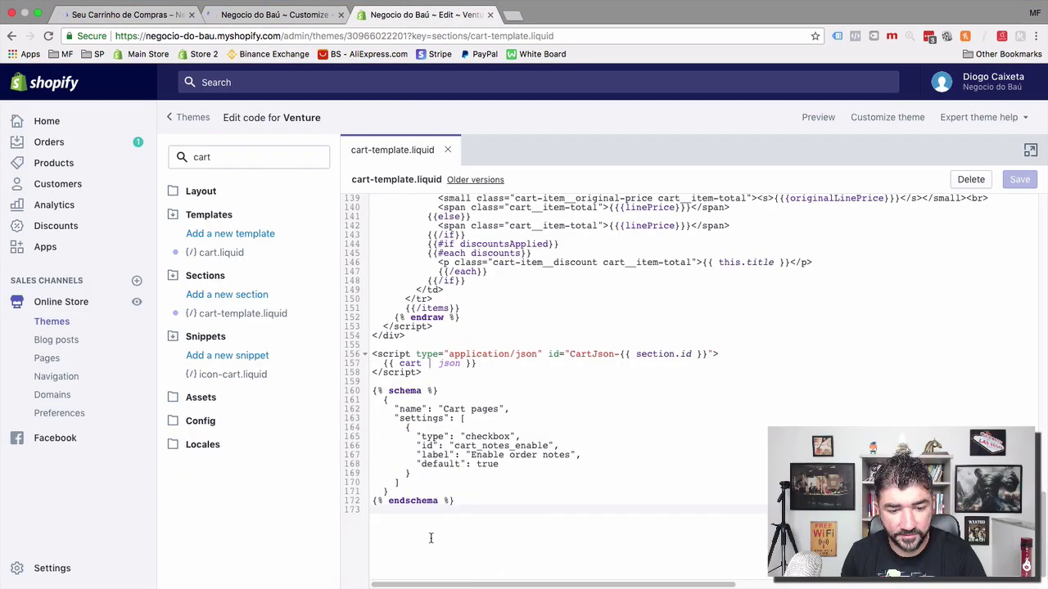
key(ctrl+v)
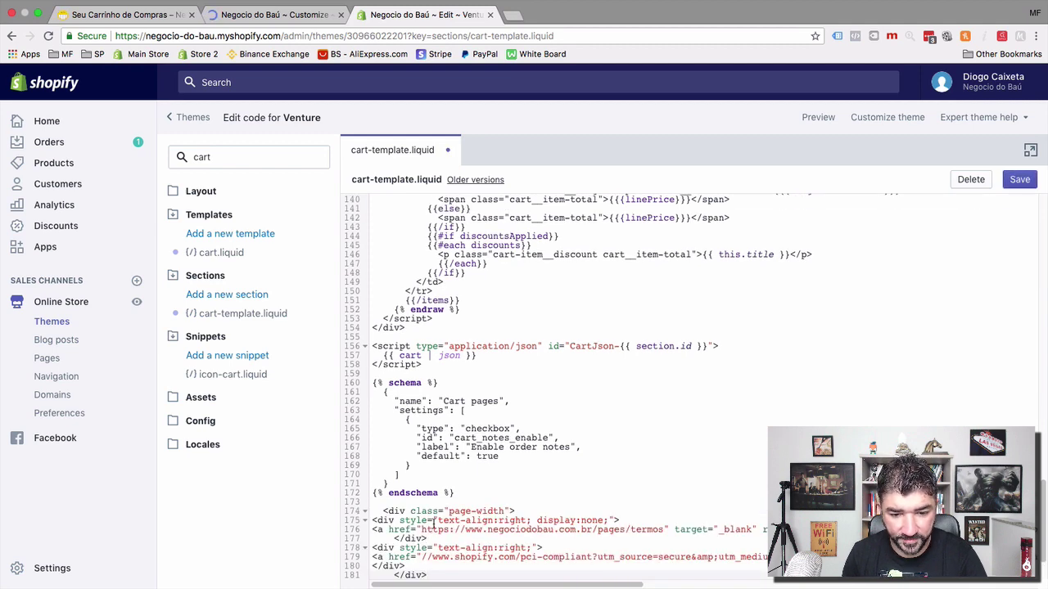
Compare the theme editor's cart preview with the live store's cart page, reloading the live page to check the area below the checkout button.
click(281, 15)
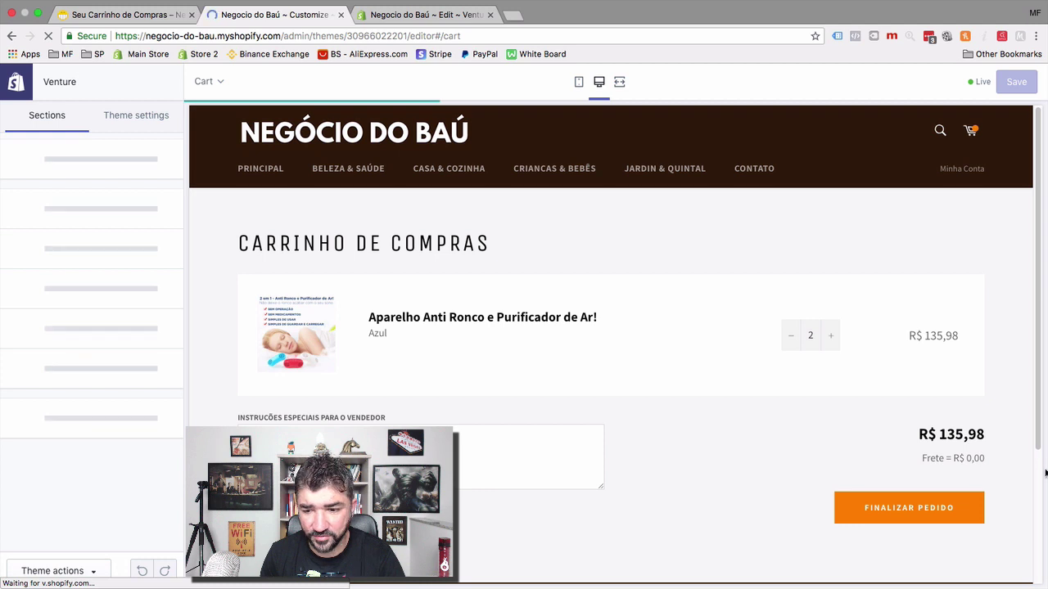
click(137, 18)
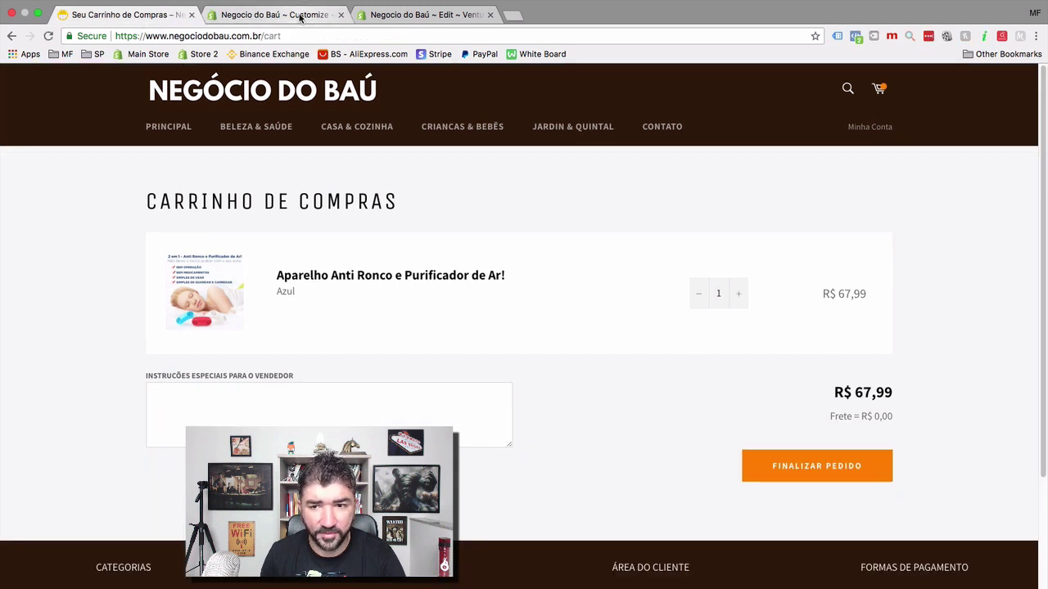
click(301, 17)
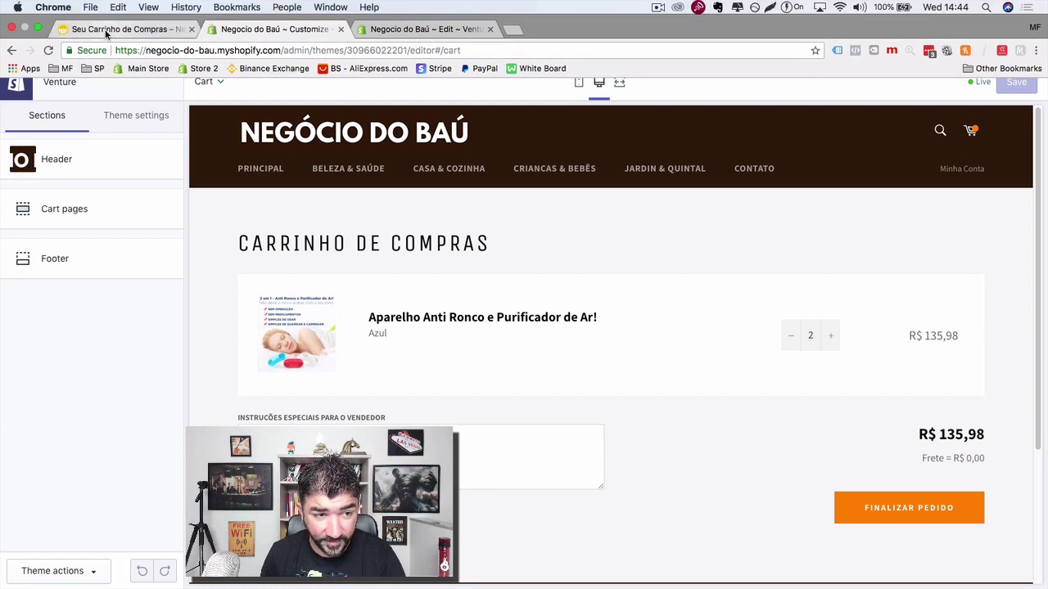
click(87, 29)
click(47, 50)
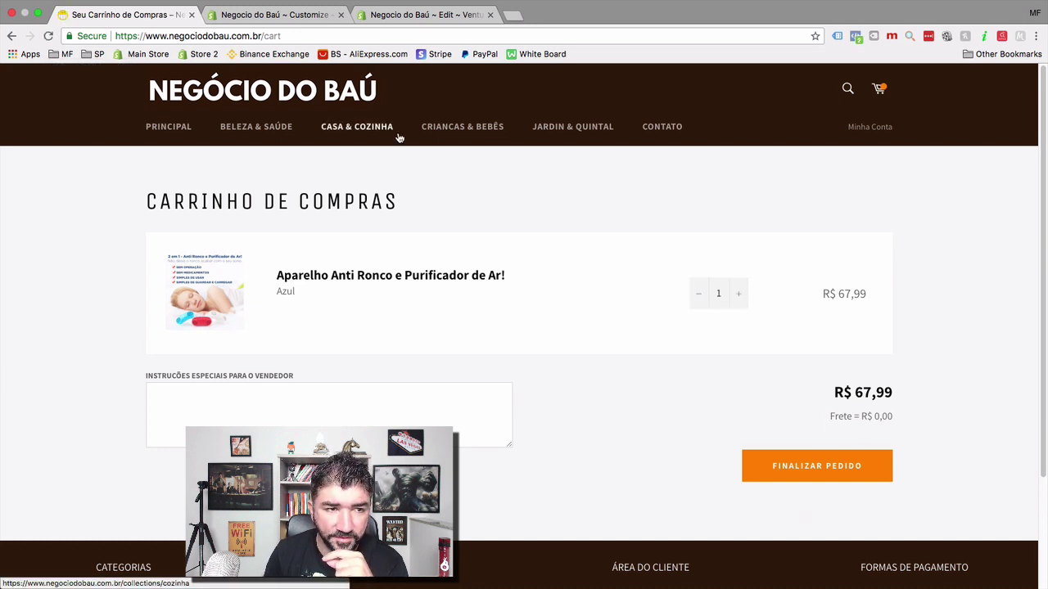
click(290, 18)
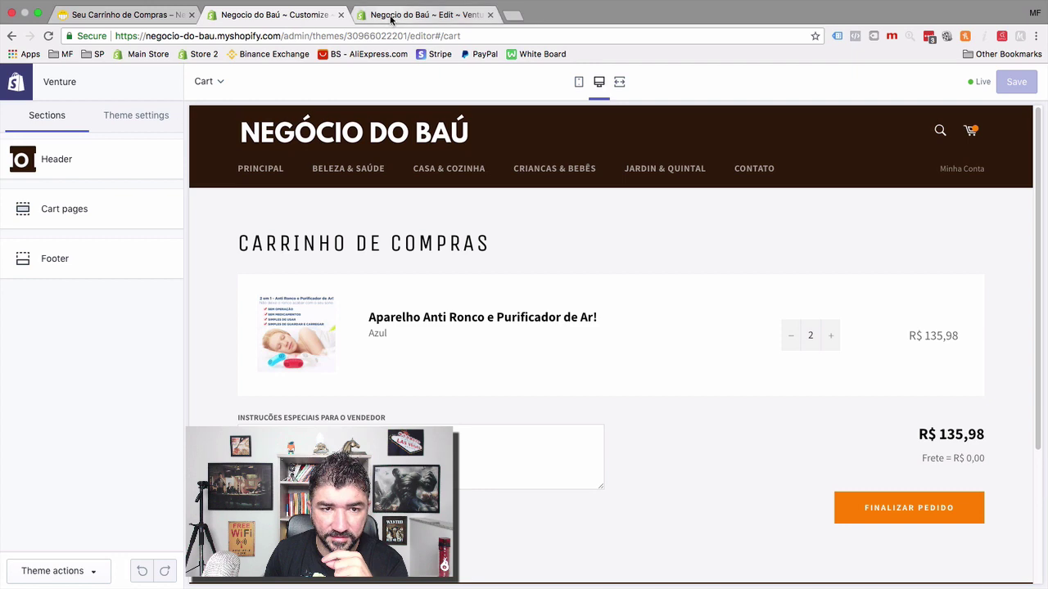
Save cart-template.liquid with the restored block, placing its browser tab beside the live cart, and reload the live cart page.
drag(385, 16, 275, 17)
click(1018, 179)
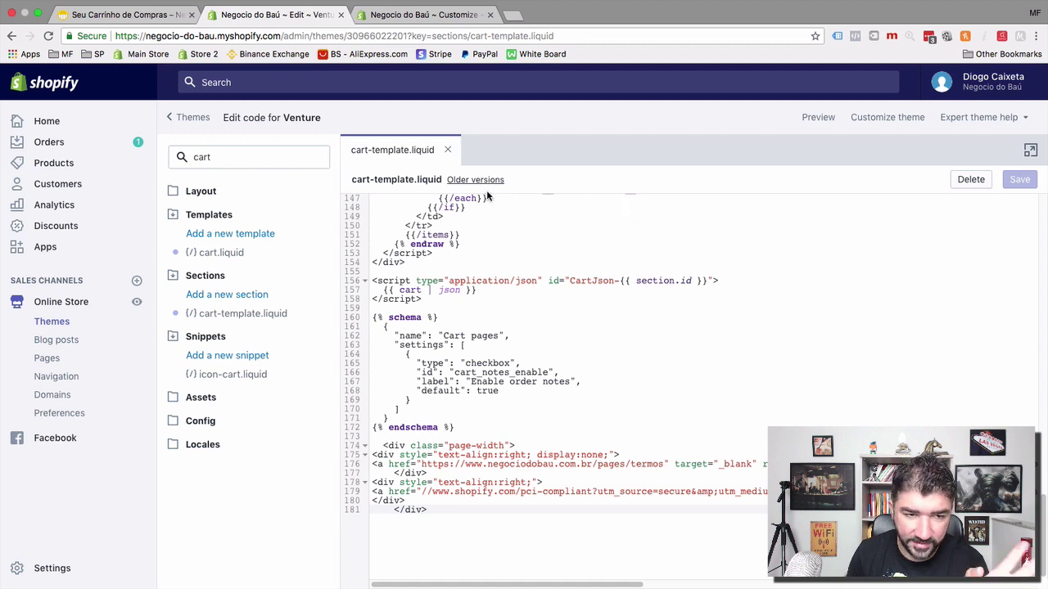
click(123, 15)
click(47, 36)
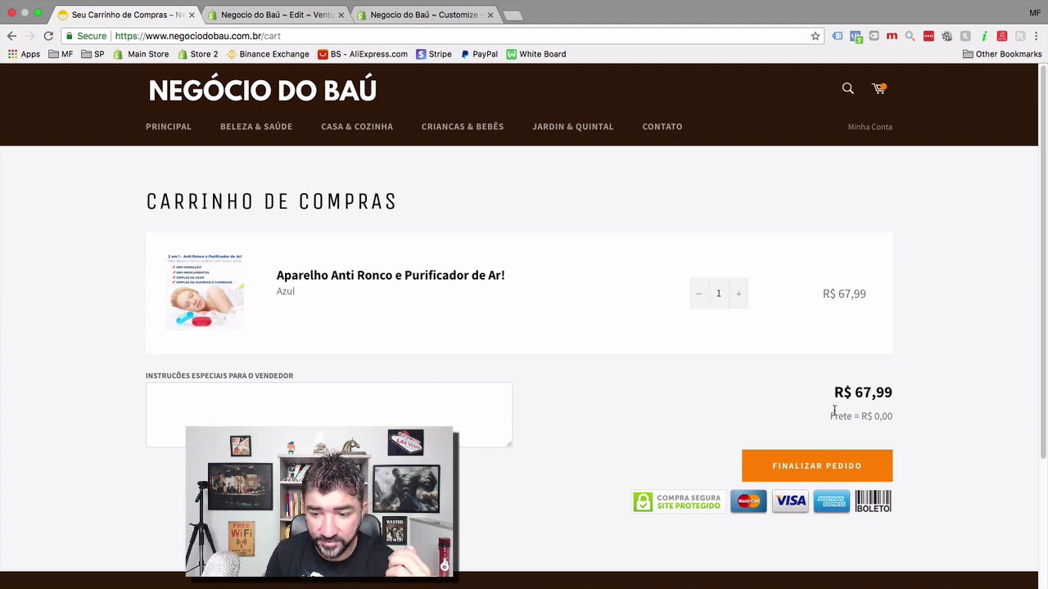
Highlight the shipping text under the cart total and enter the word "taxes" in the address bar without searching for it.
drag(830, 414, 914, 416)
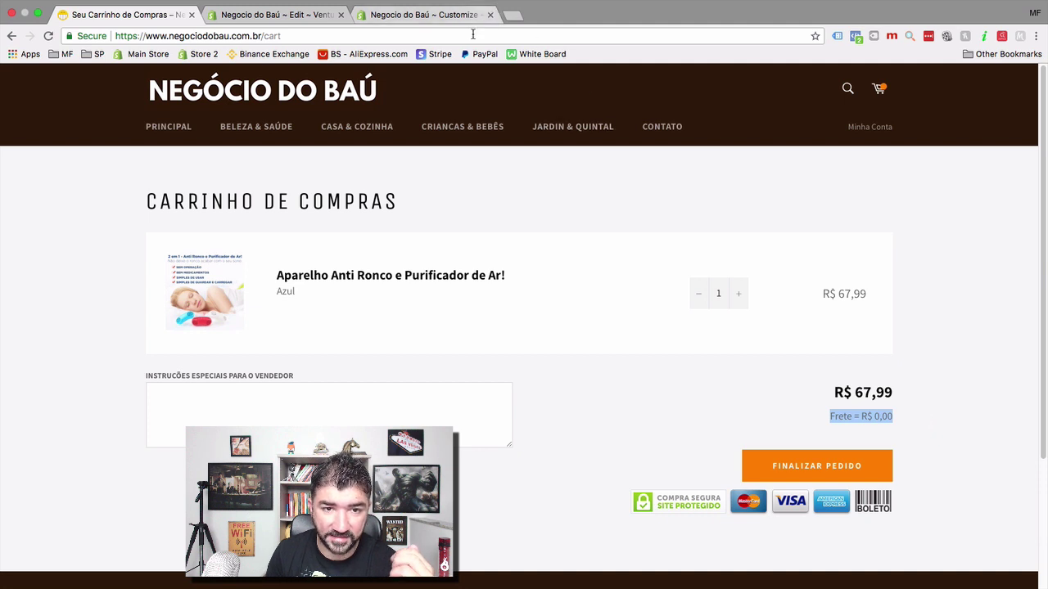
click(410, 36)
text(taxes)
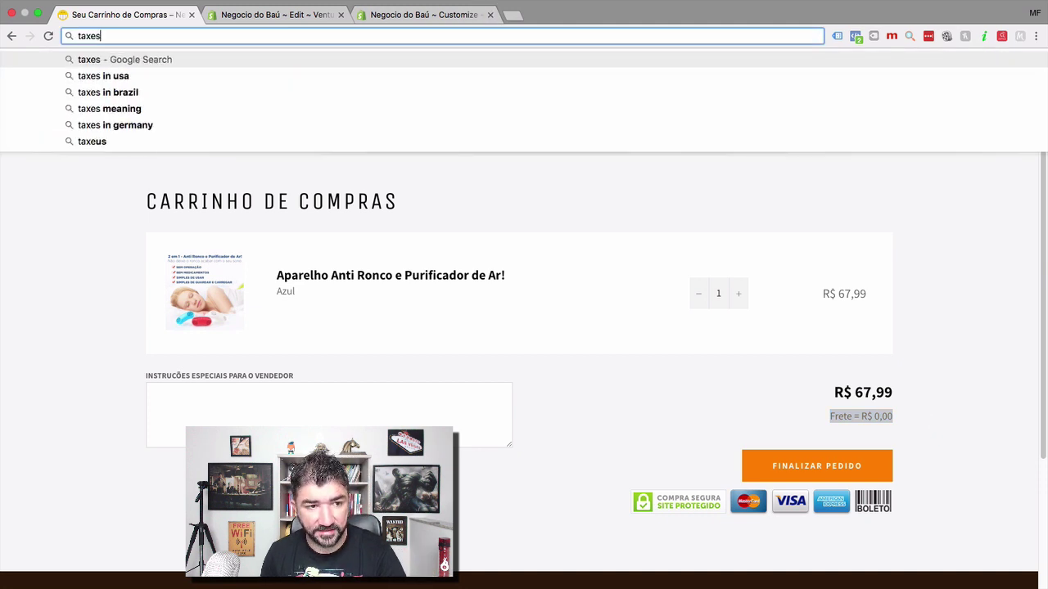
click(0, 260)
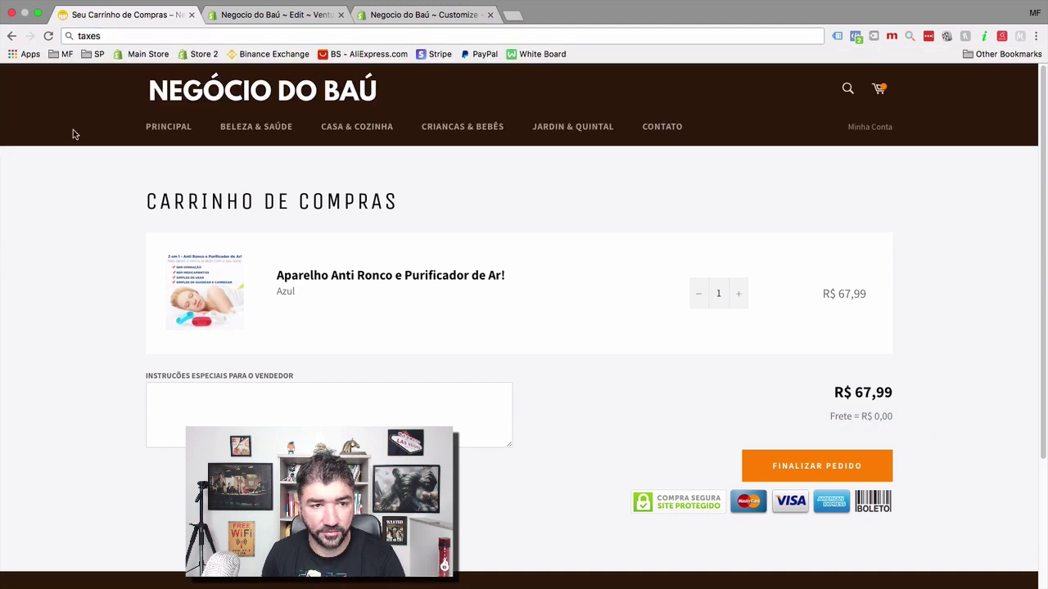
Open the Venture theme's language editor from the store's themes page and look through the General translations.
click(254, 14)
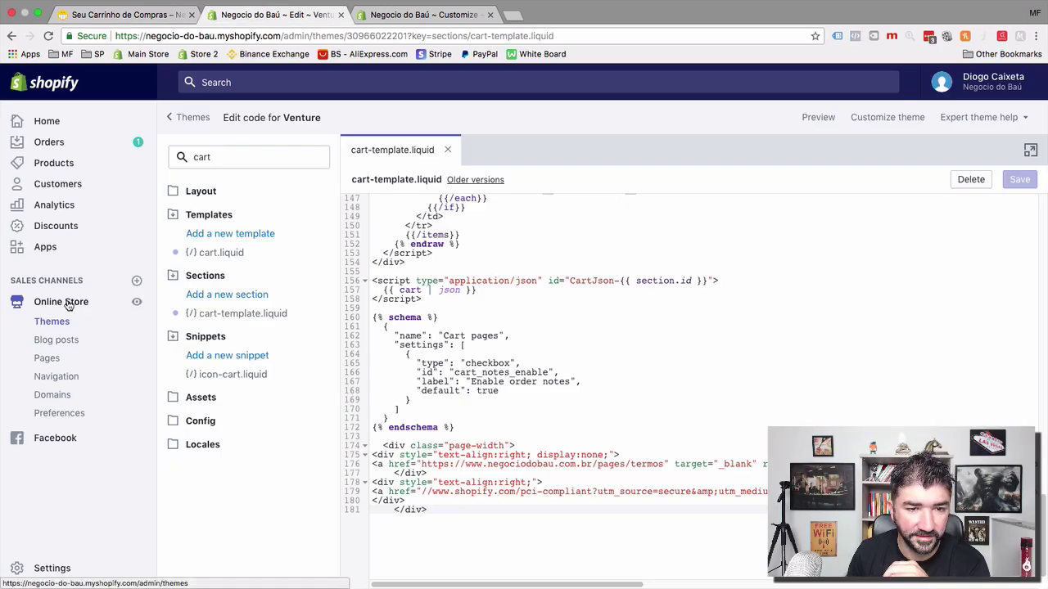
click(413, 15)
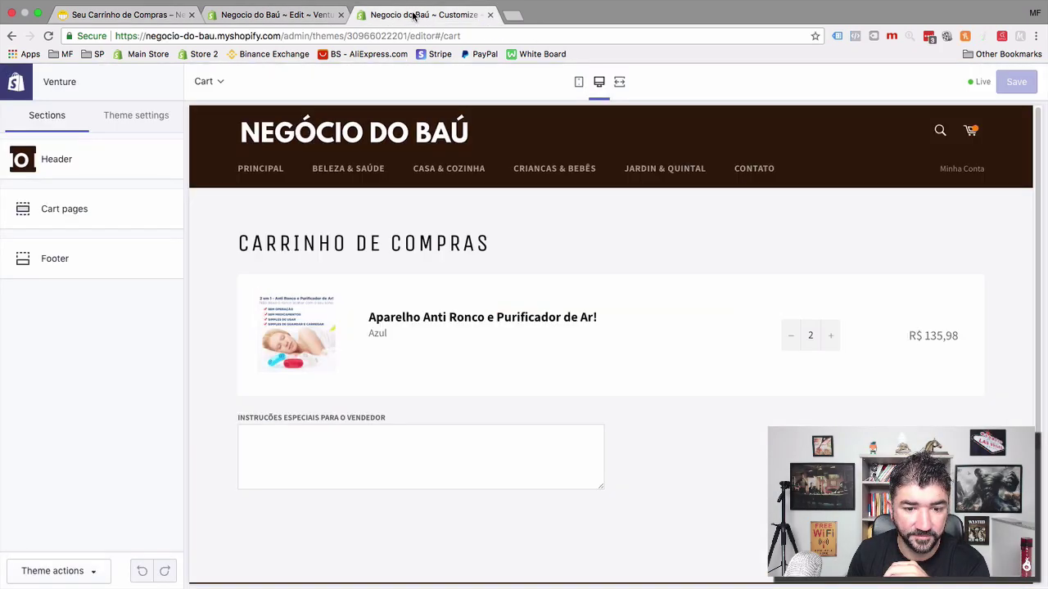
click(20, 89)
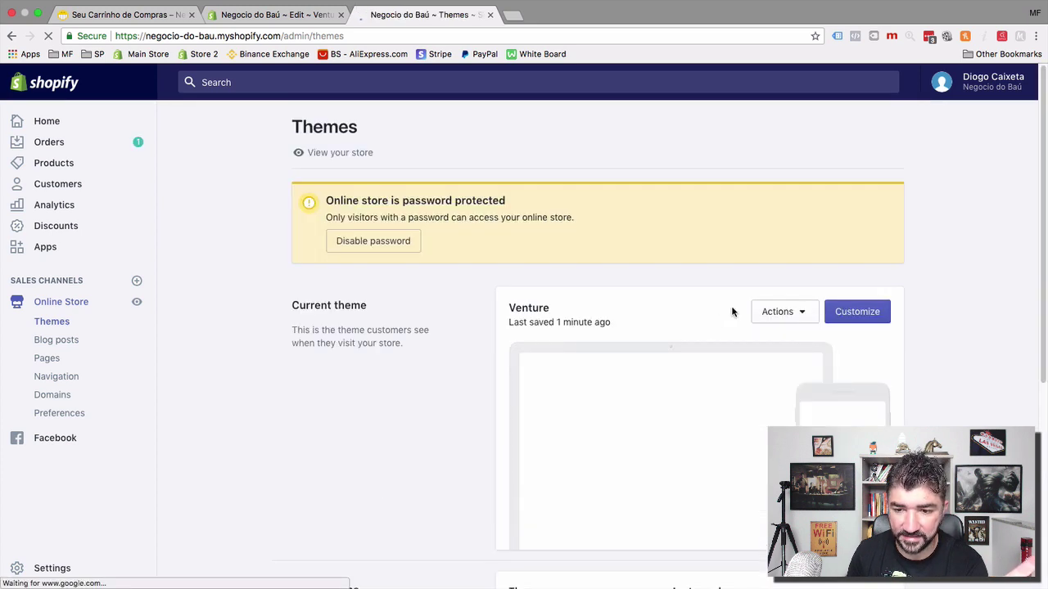
click(774, 318)
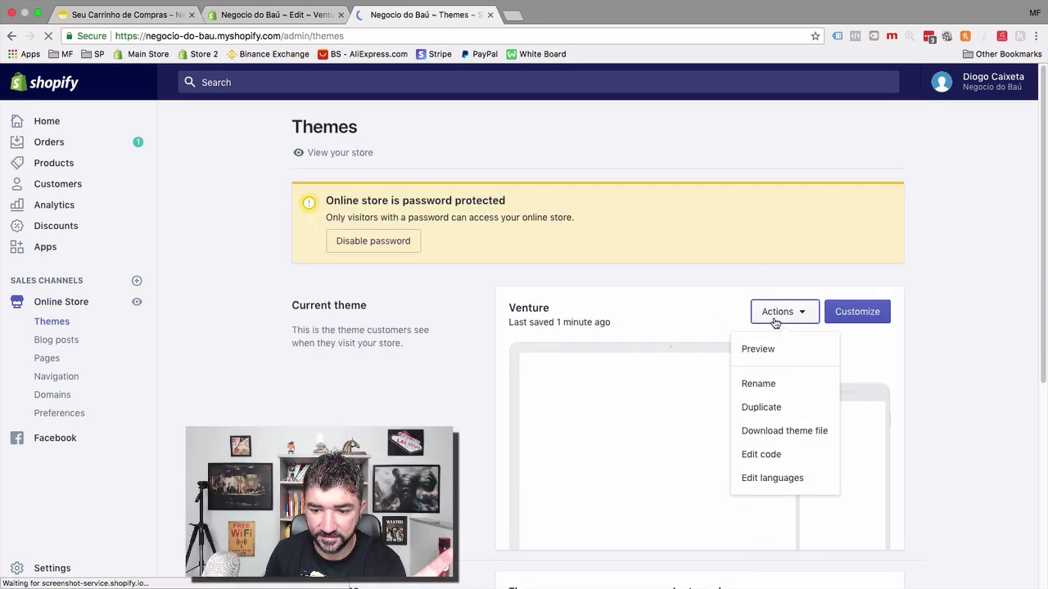
click(779, 478)
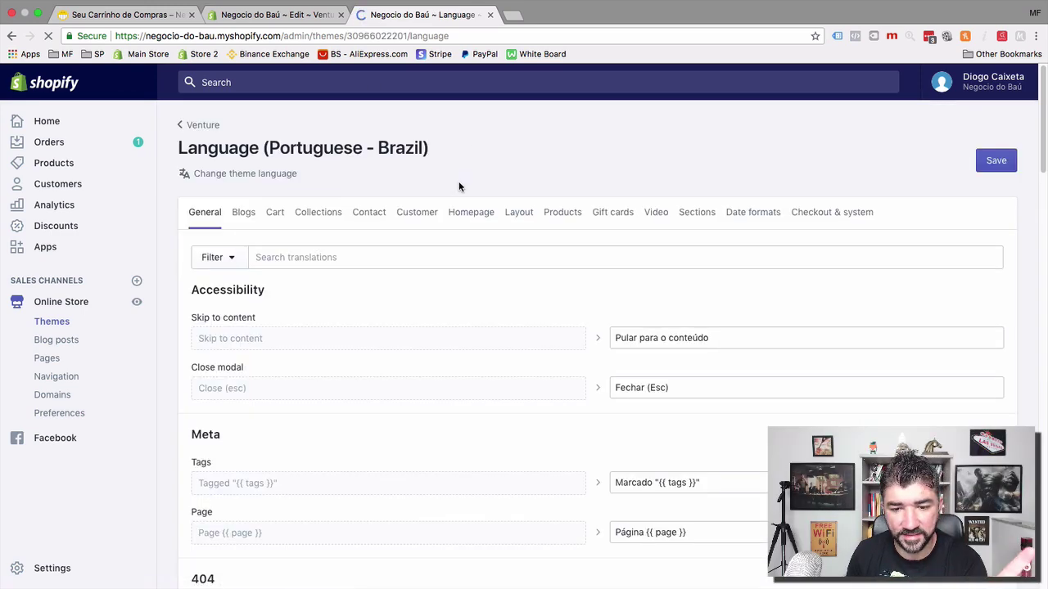
scroll(435, 339, down, 6)
scroll(434, 339, down, 3)
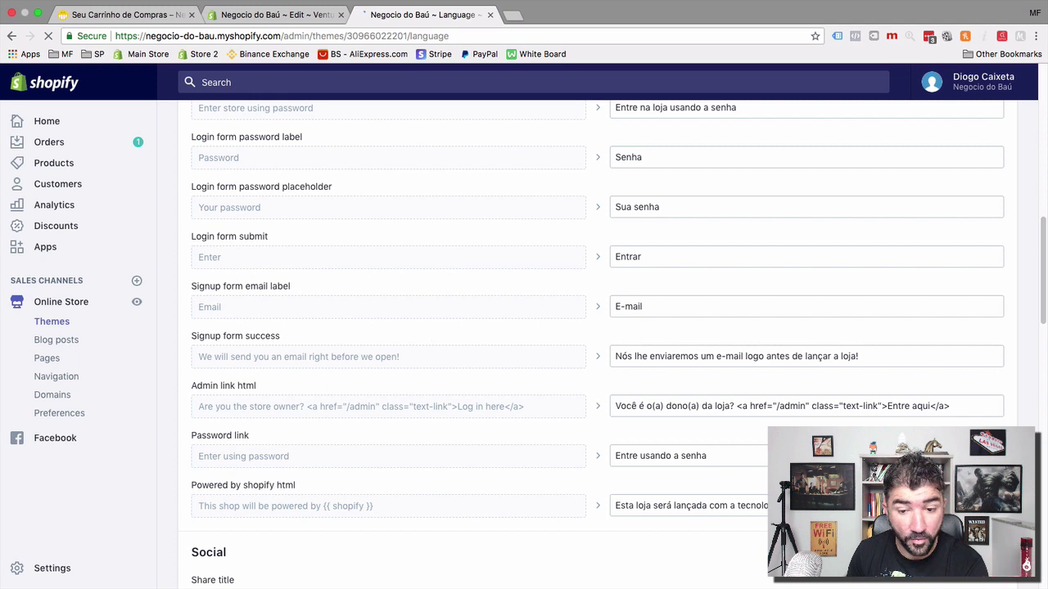
Check the shipping text and the payment badges below the checkout button on the live cart page.
click(123, 15)
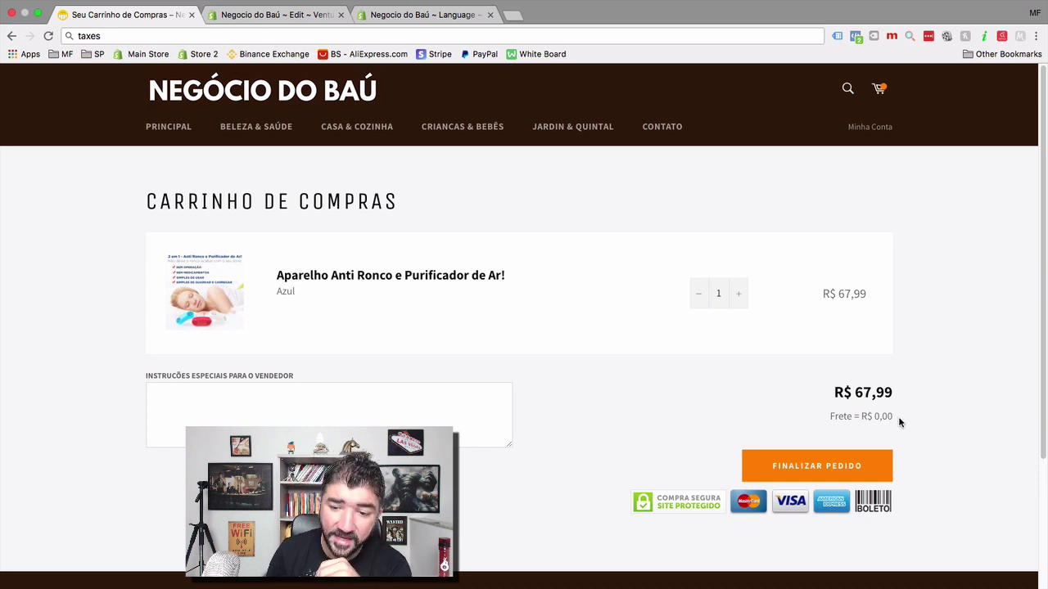
scroll(899, 421, down, 3)
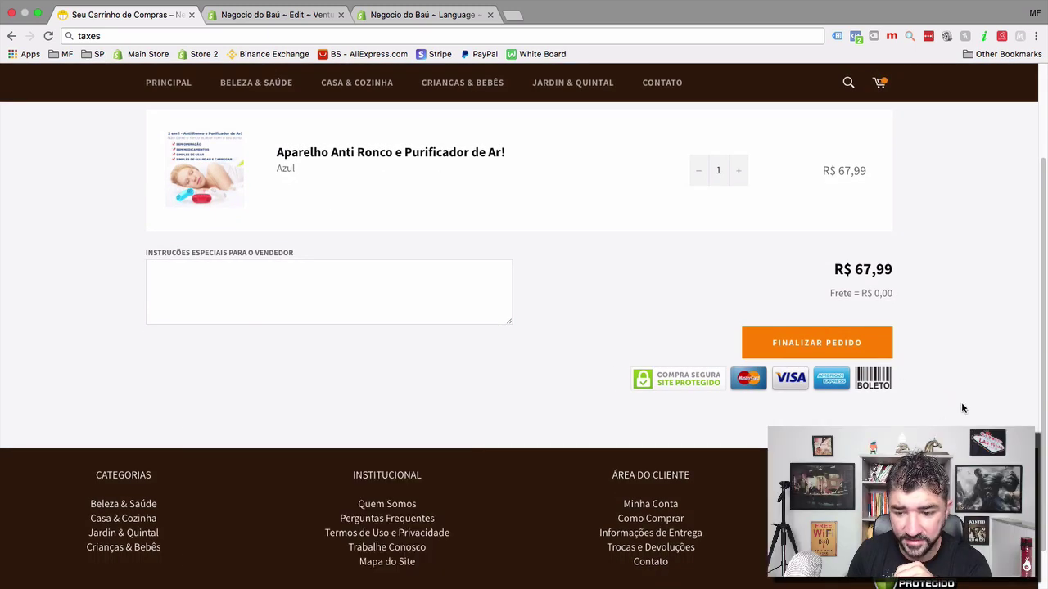
scroll(957, 393, up, 1)
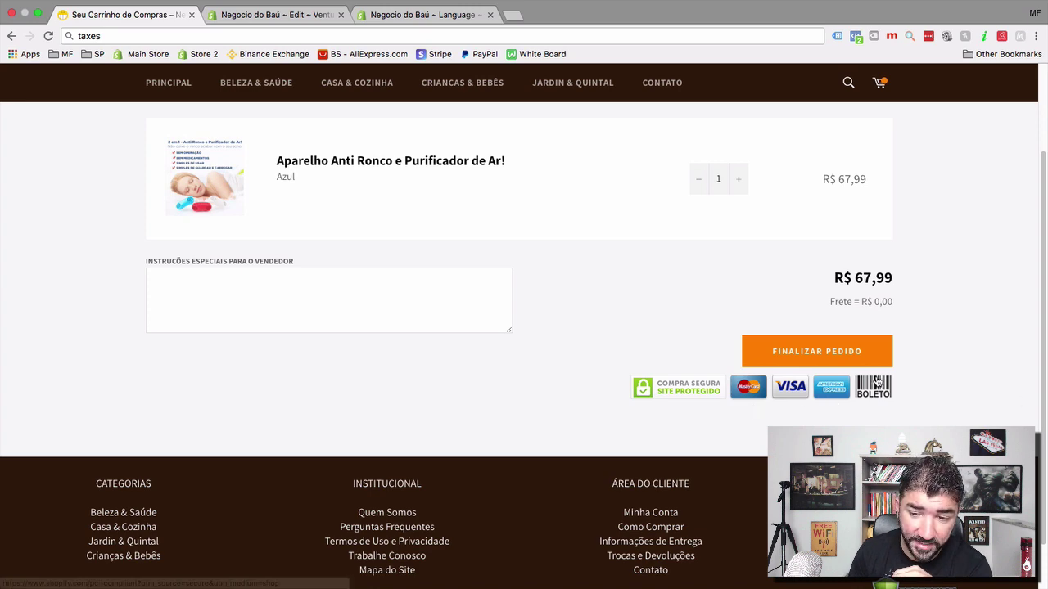
Examine the display:none style and the terms link text in the page-width block at the end of cart-template.liquid.
click(354, 16)
click(275, 16)
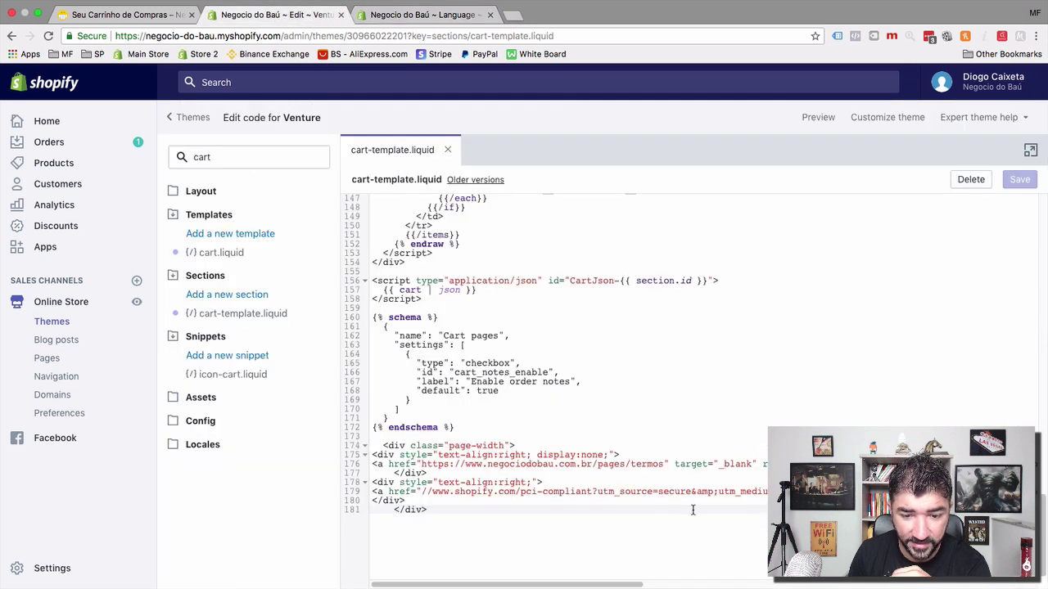
click(563, 471)
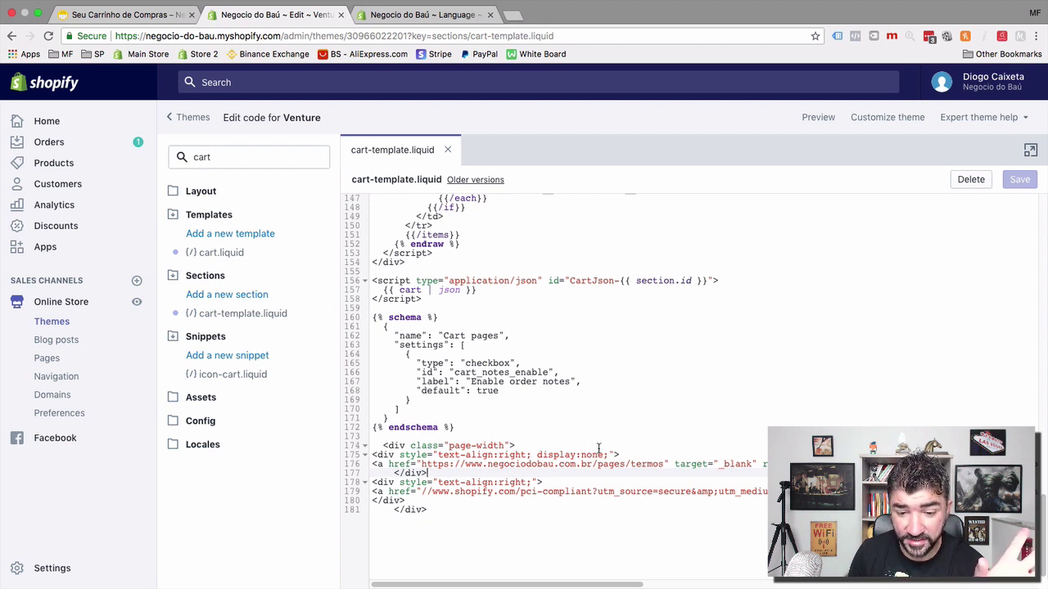
drag(609, 456, 581, 455)
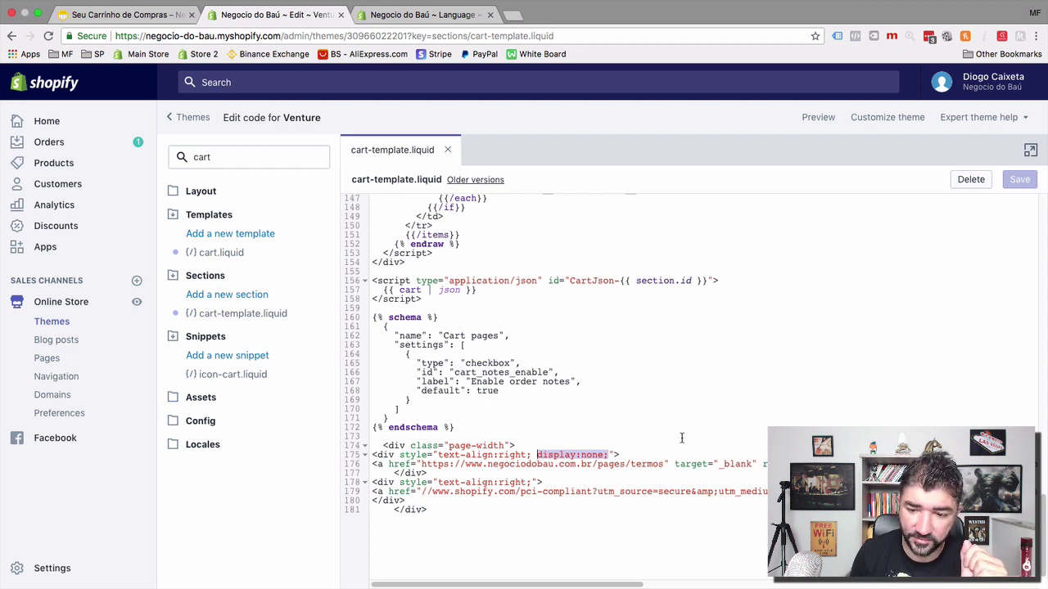
scroll(681, 439, right, 5)
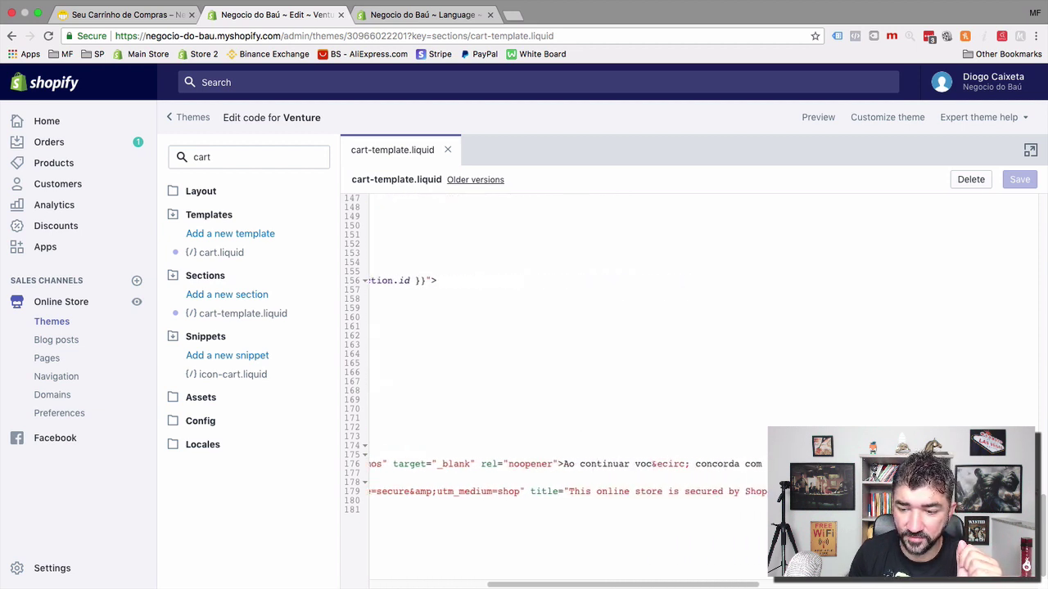
scroll(564, 352, left, 5)
Compare the live cart's badges with the code, selecting the security seal lines and the whole page-width block after endschema.
click(164, 14)
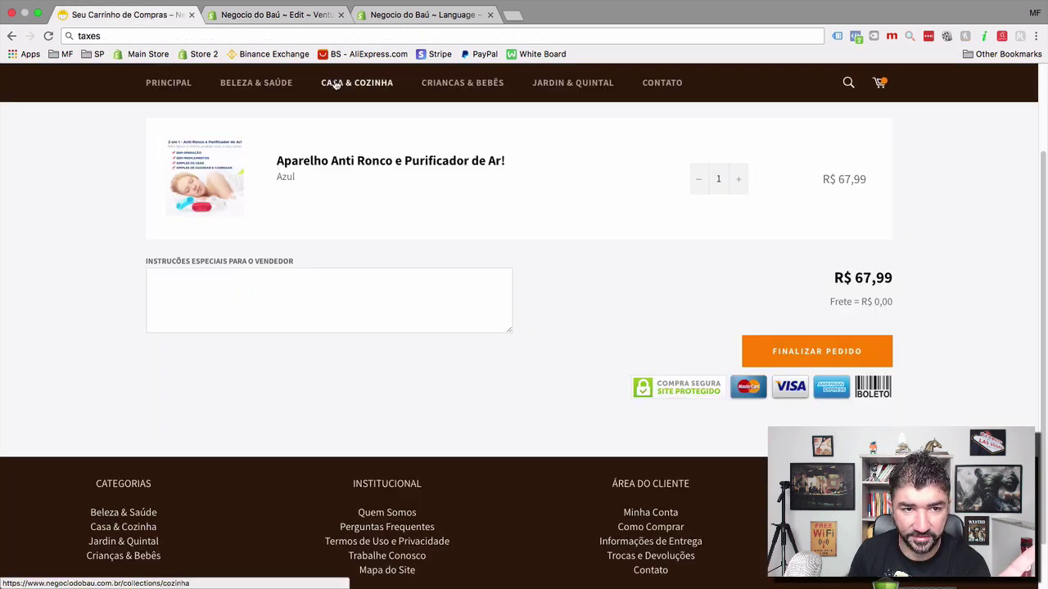
click(280, 16)
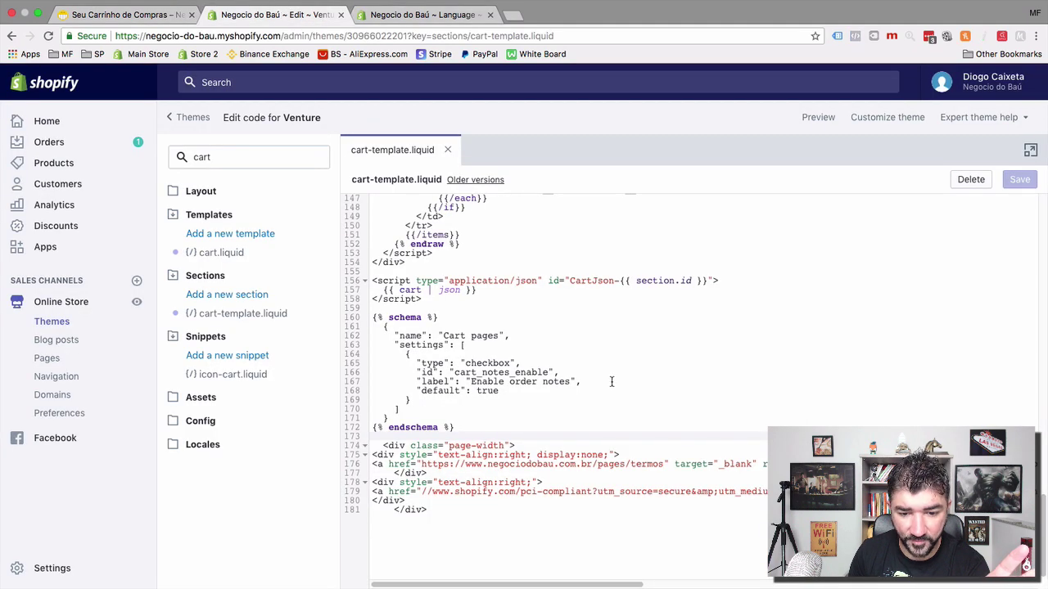
drag(553, 509, 342, 486)
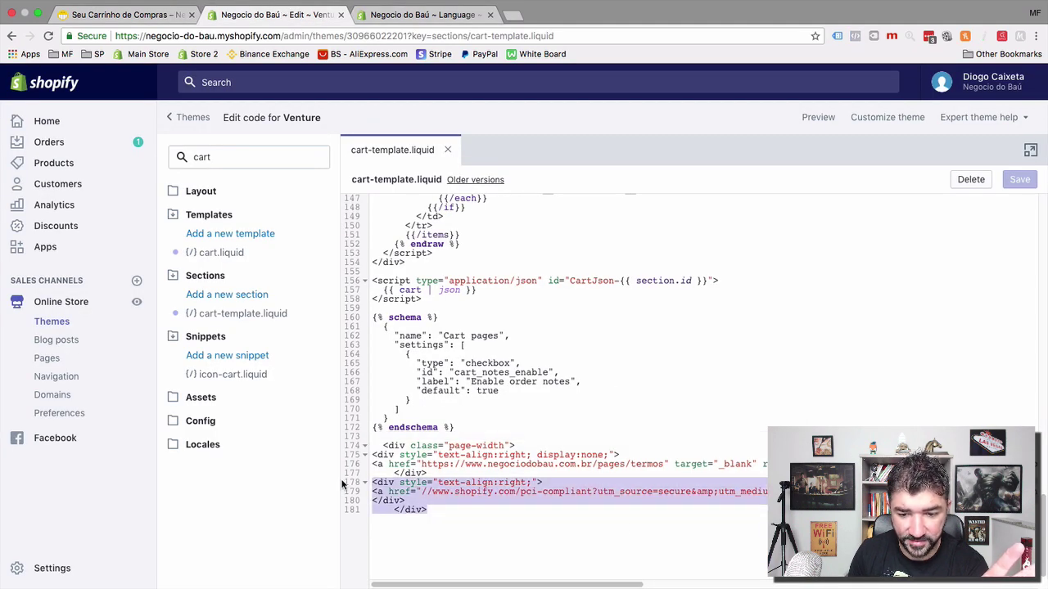
drag(434, 509, 376, 444)
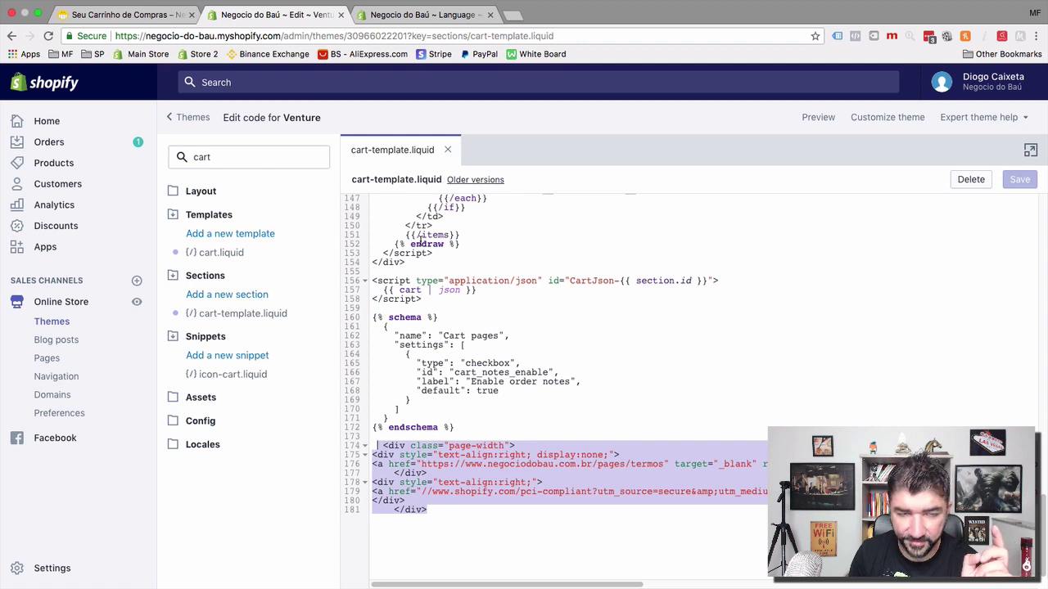
click(131, 5)
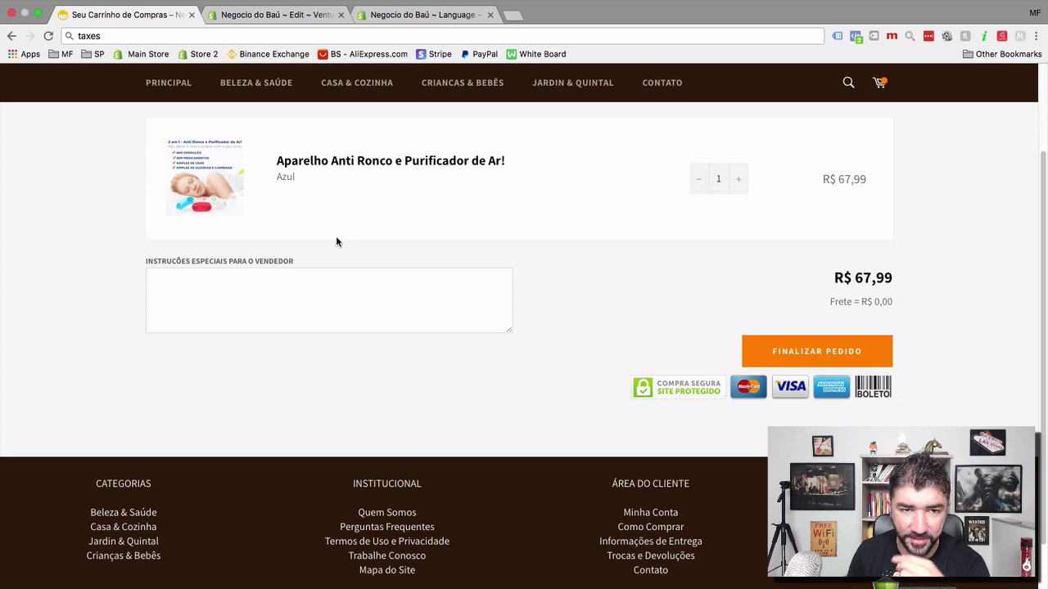
click(291, 25)
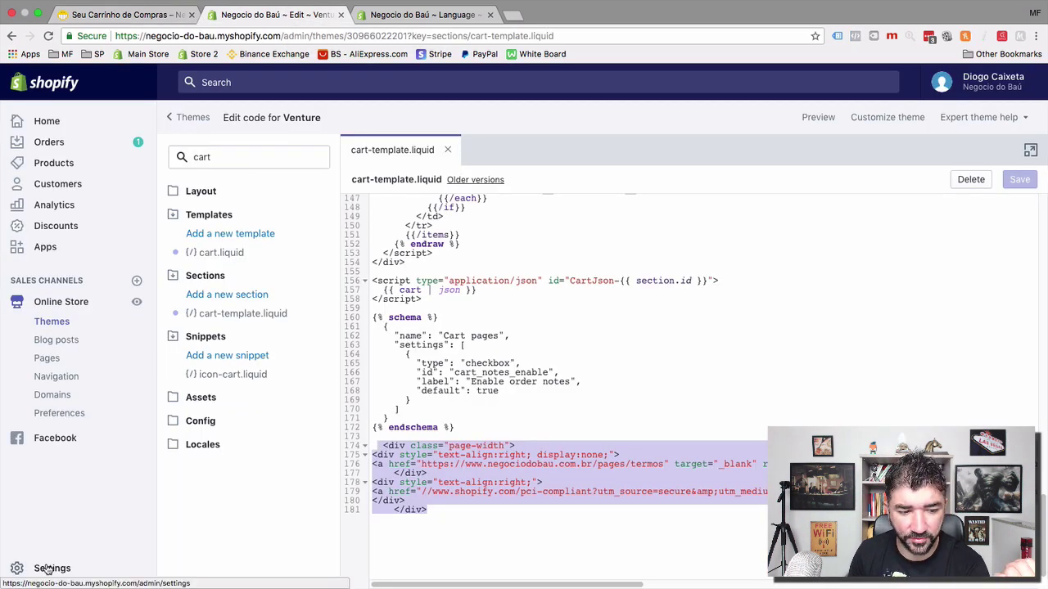
Open the Files page in the store's settings to view the uploaded images and their URLs.
key(ctrl+Tab)
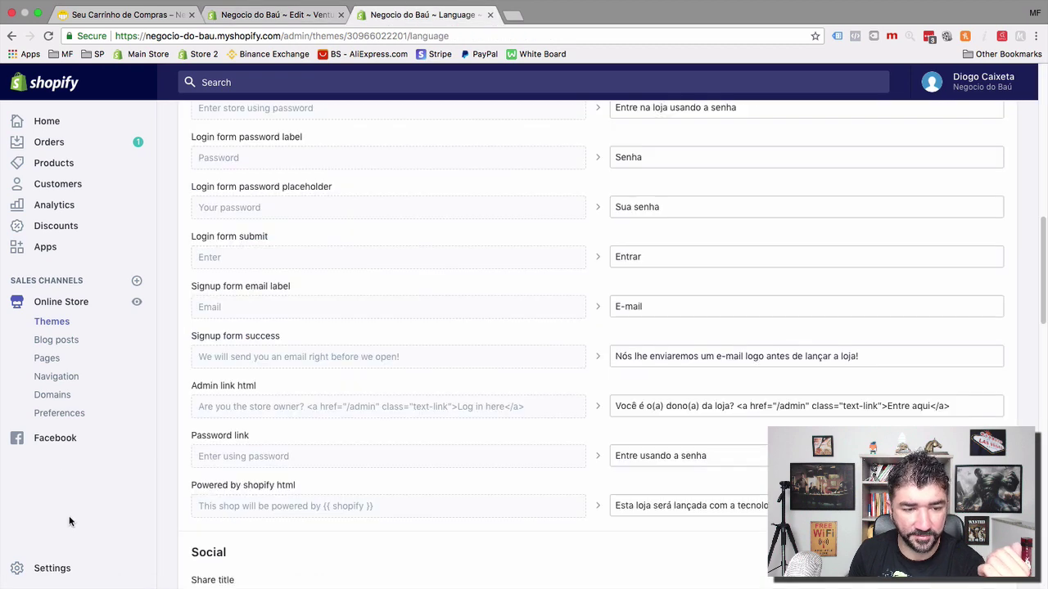
click(49, 569)
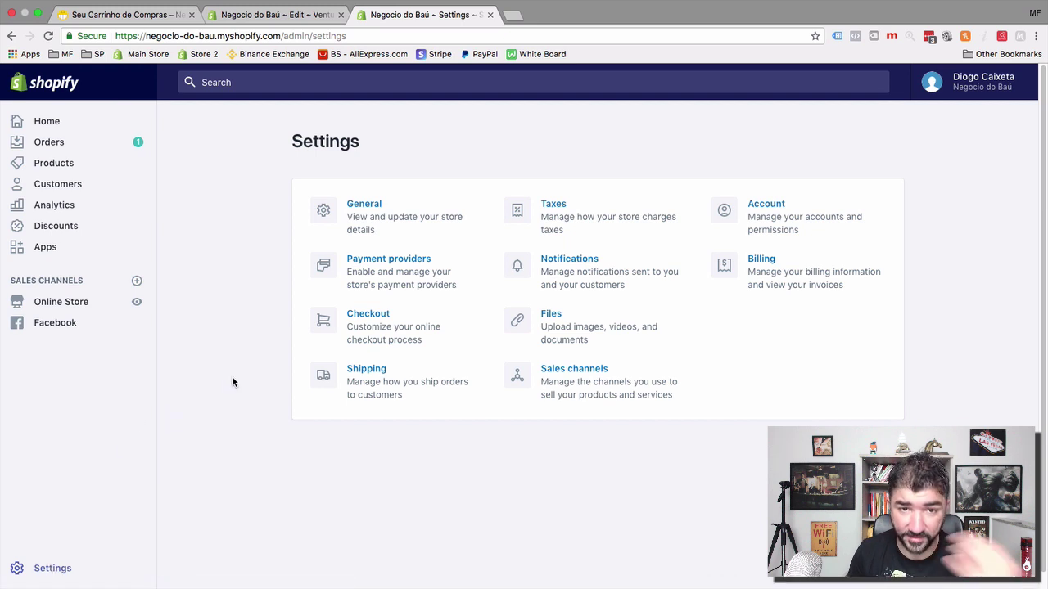
click(580, 326)
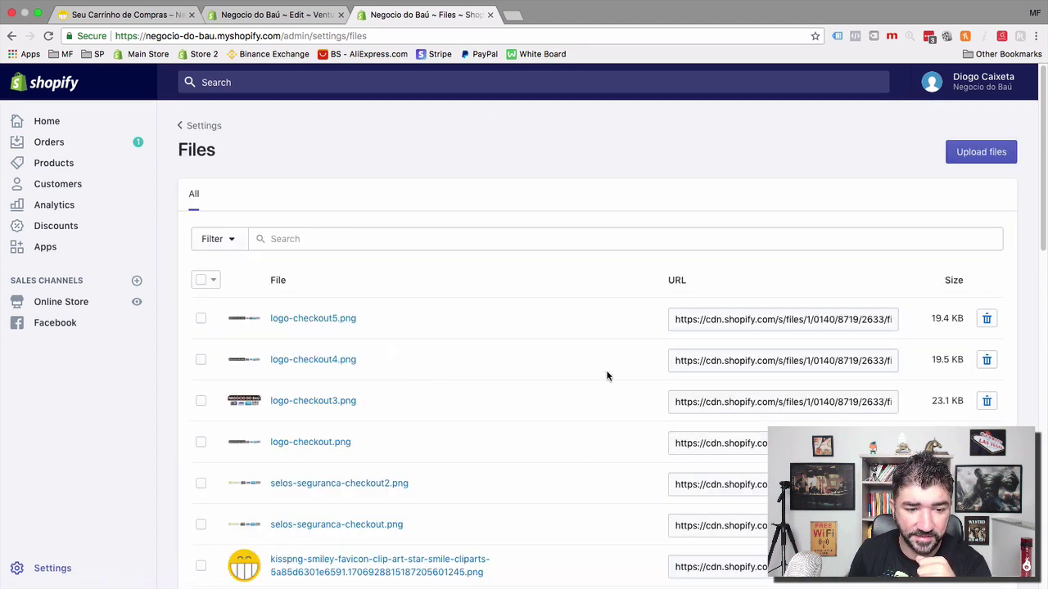
Open the security and payment badges image from the live cart page in its own tab, closing the linked PCI compliance page.
click(279, 15)
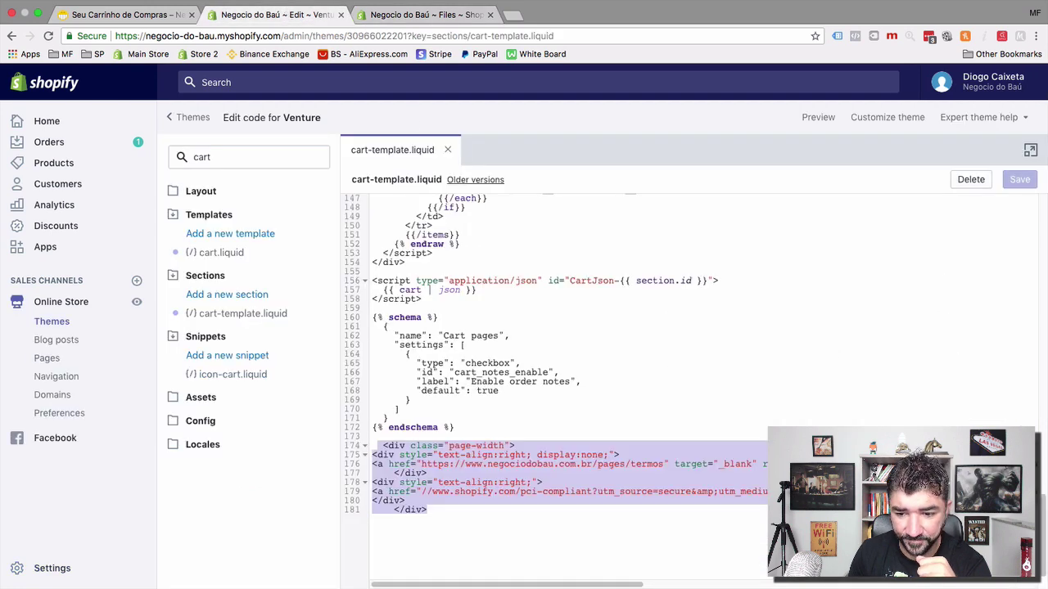
click(96, 13)
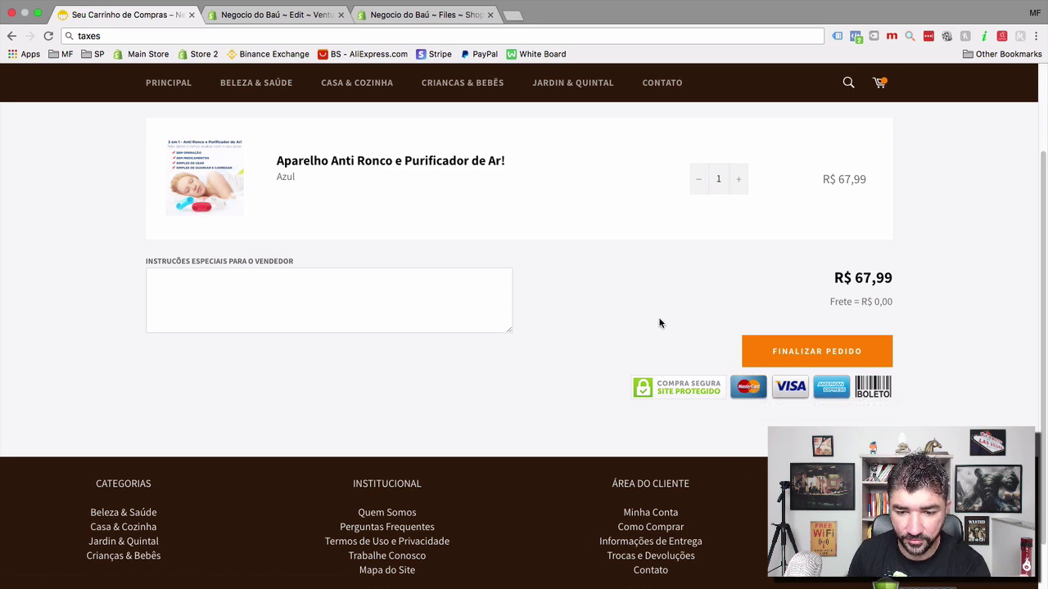
super+click(715, 378)
right_click(715, 366)
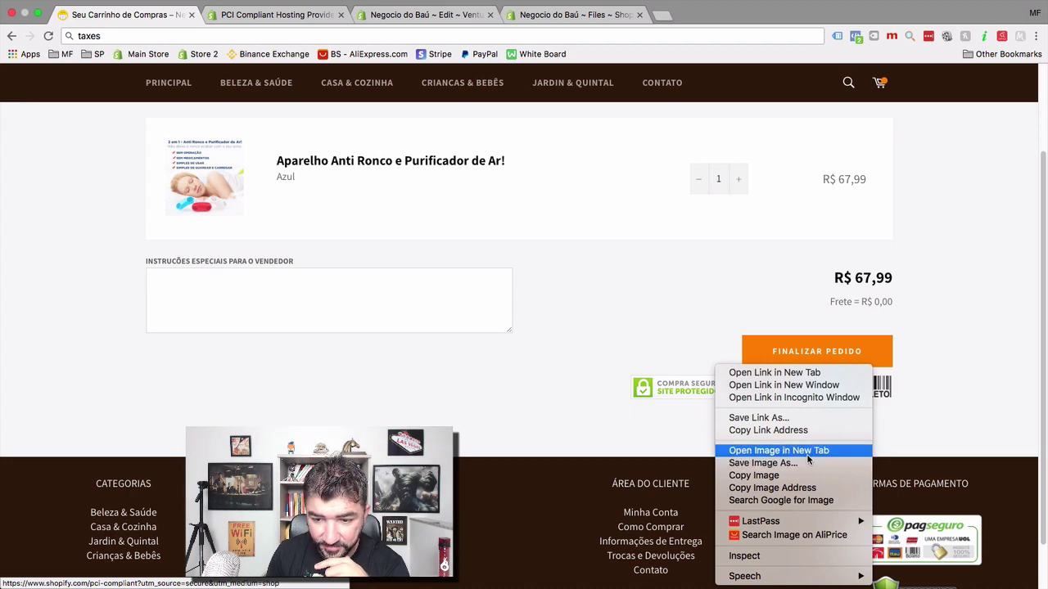
click(793, 450)
click(341, 15)
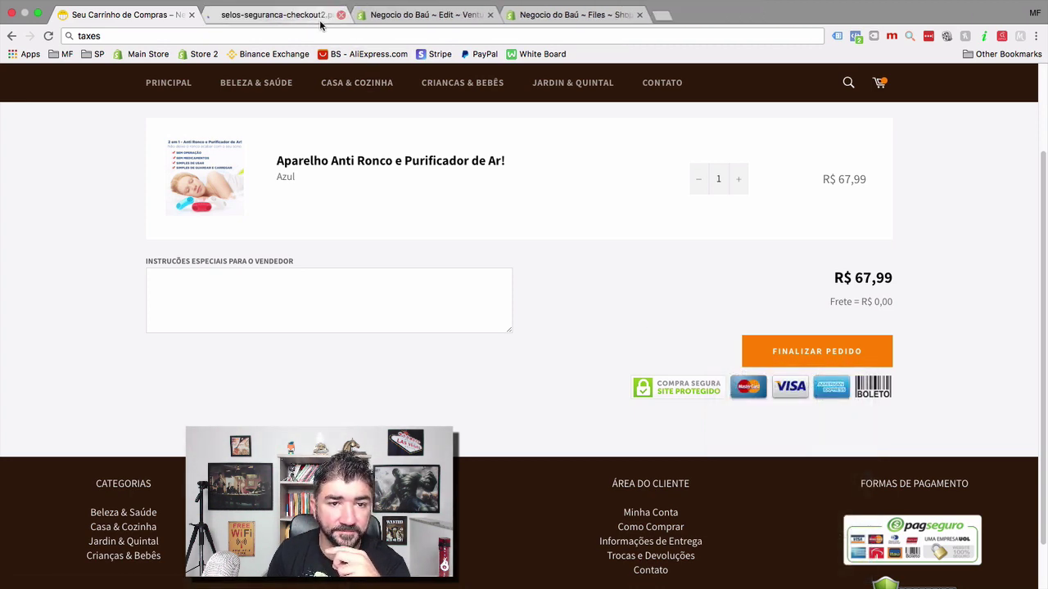
click(240, 11)
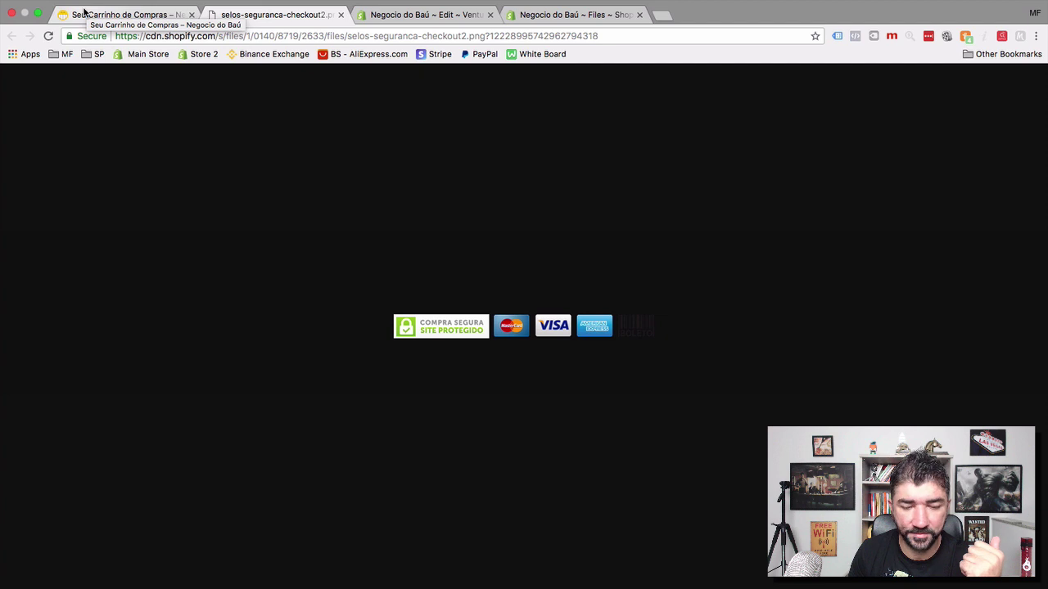
Close the badge image's tab and view the live cart page from its heading down to the payment badges.
click(175, 16)
click(340, 14)
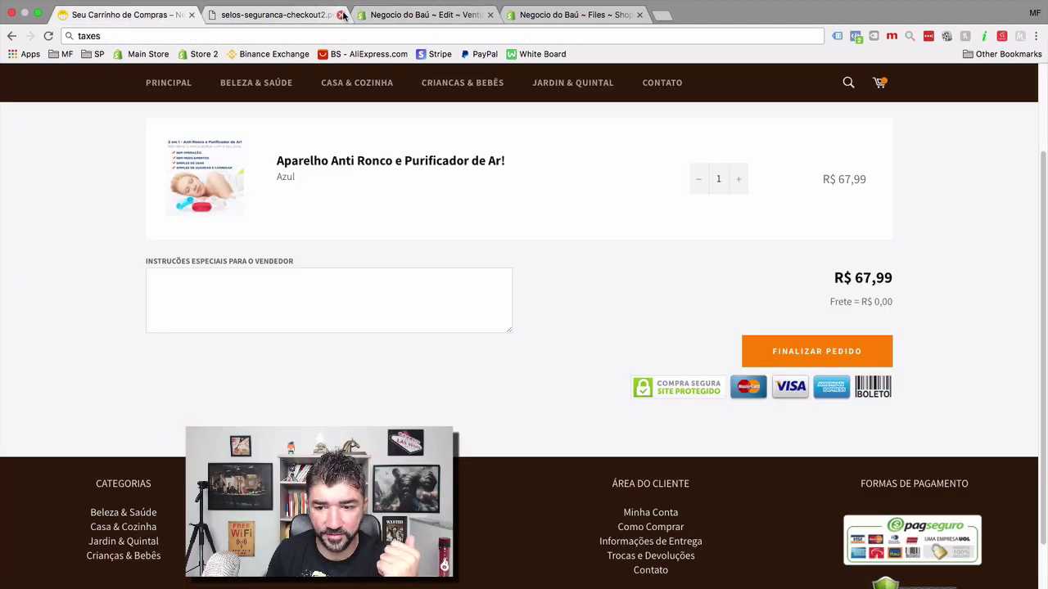
scroll(40, 365, up, 3)
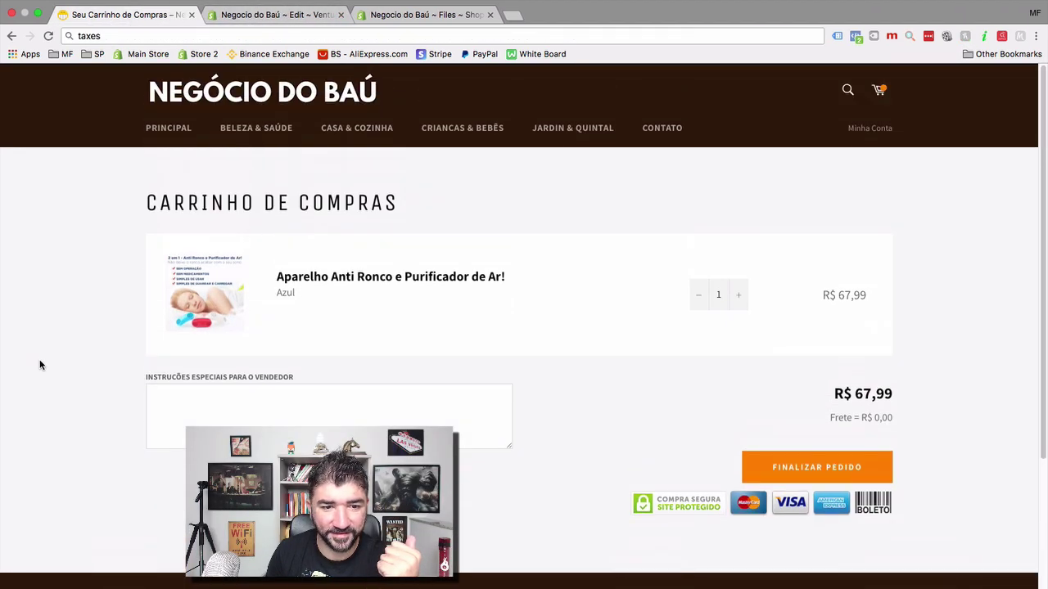